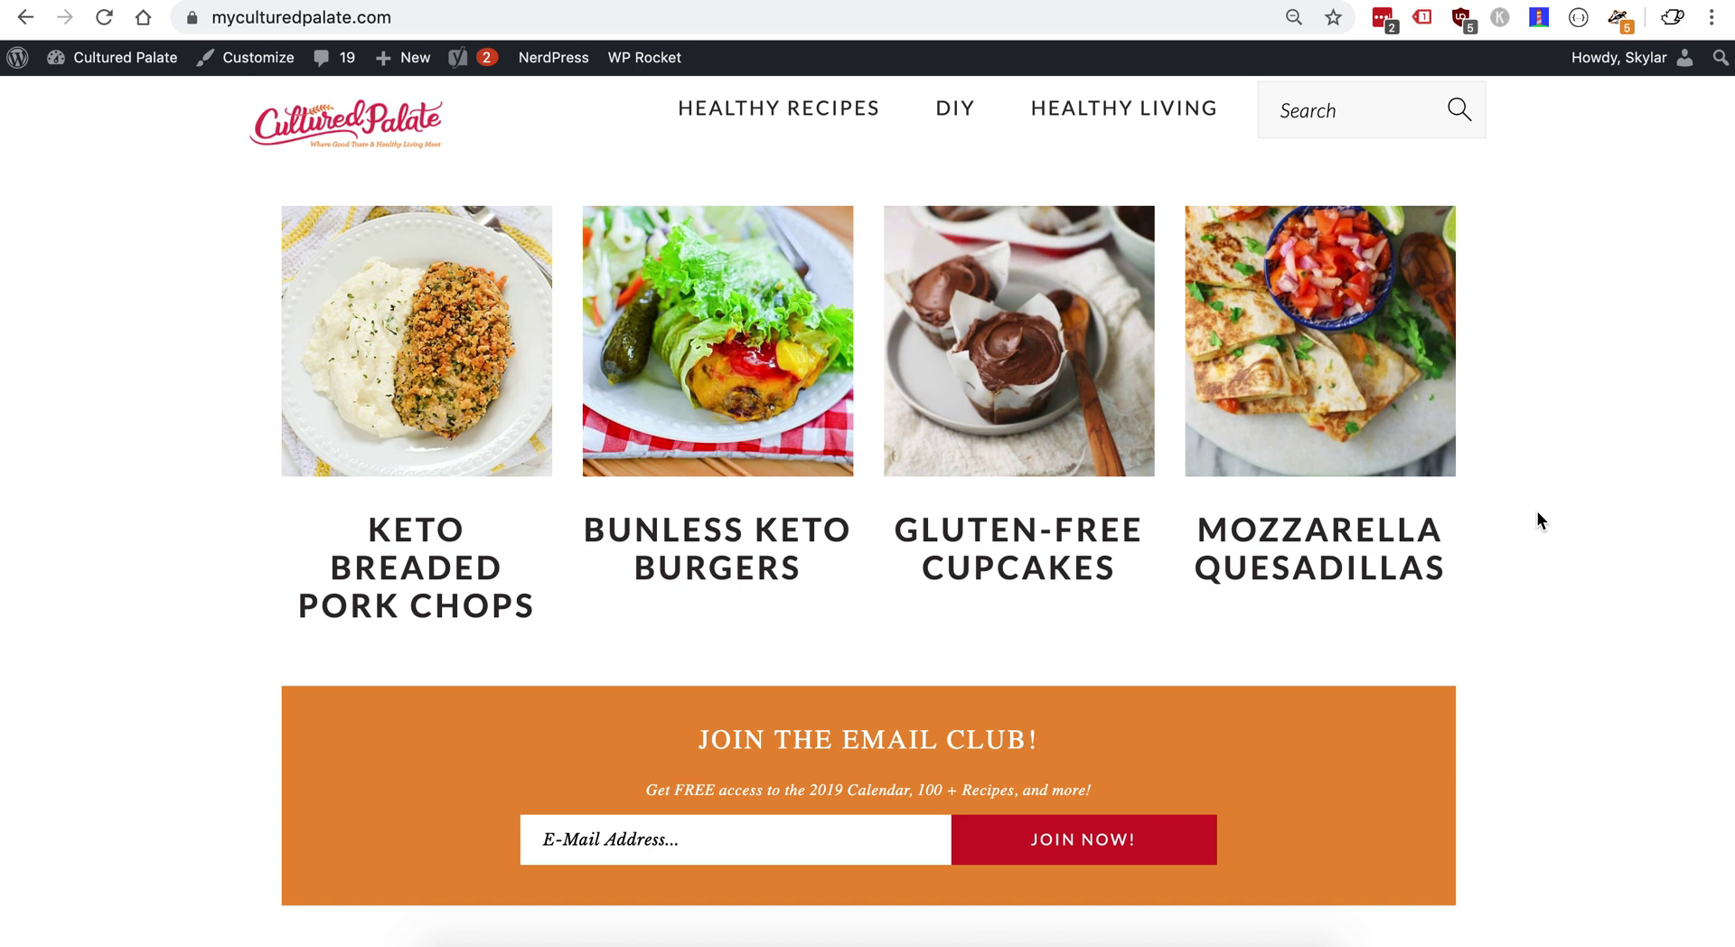
Step: Inspect the myculturedpalate.com homepage in the Pixel 2 mobile preview, including how its header behaves on scrolling, and return to desktop view
scroll(887, 395, "down", 4)
scroll(887, 393, "up", 4)
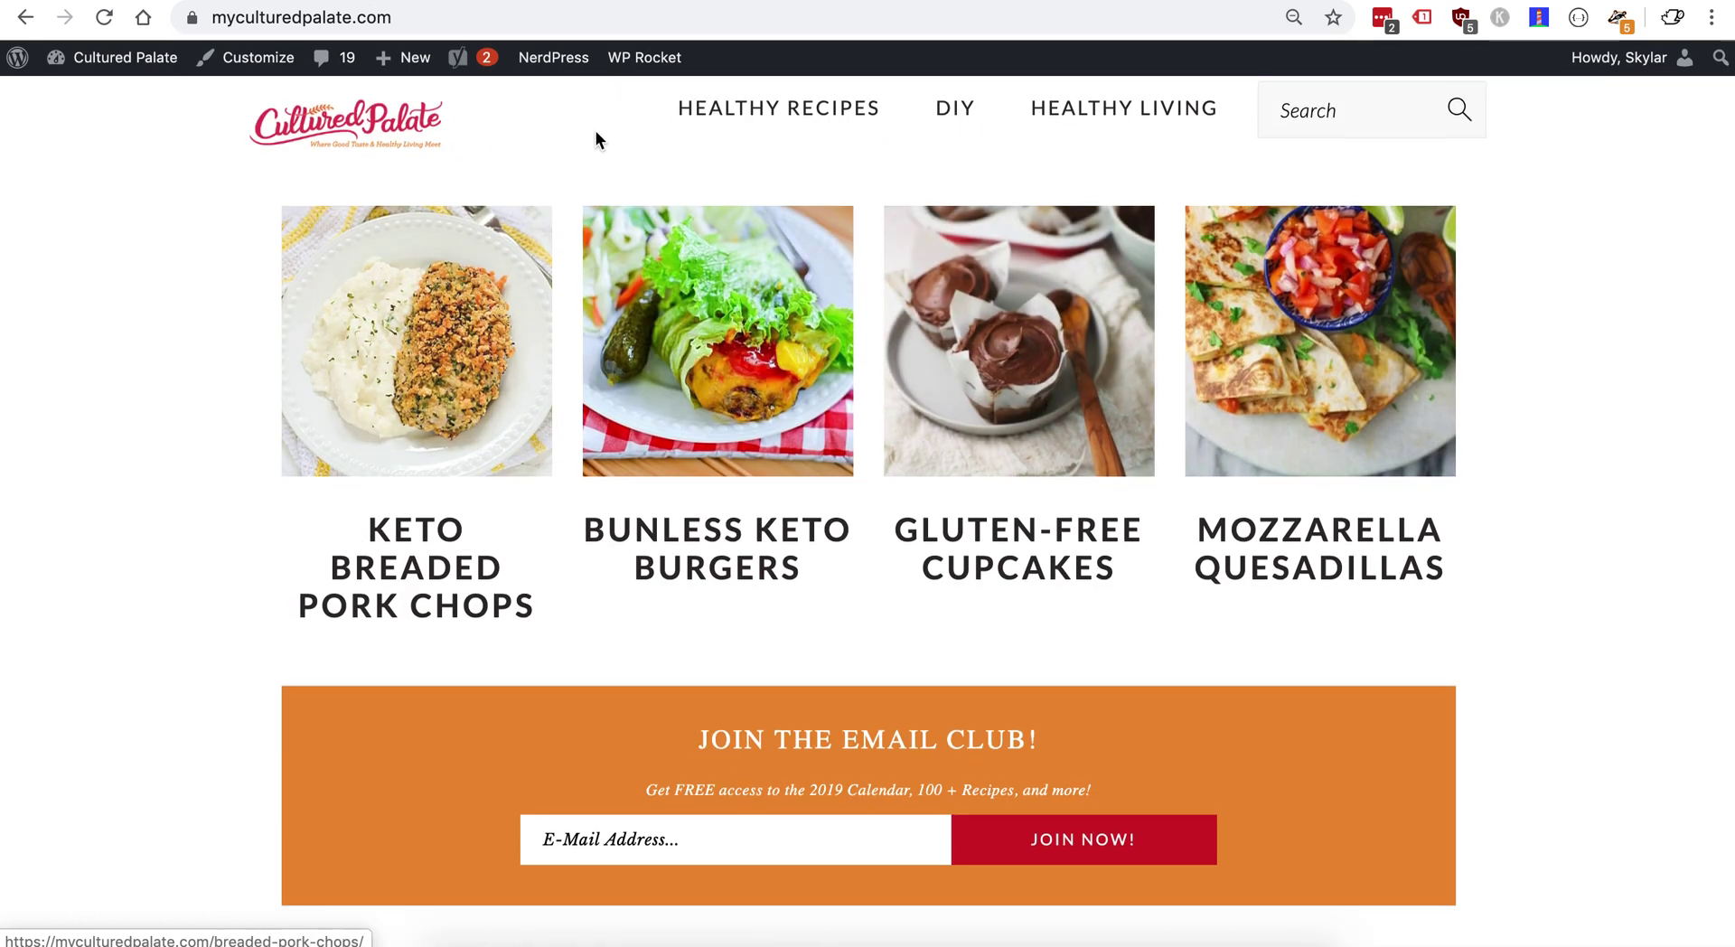
right_click(581, 127)
left_click(691, 443)
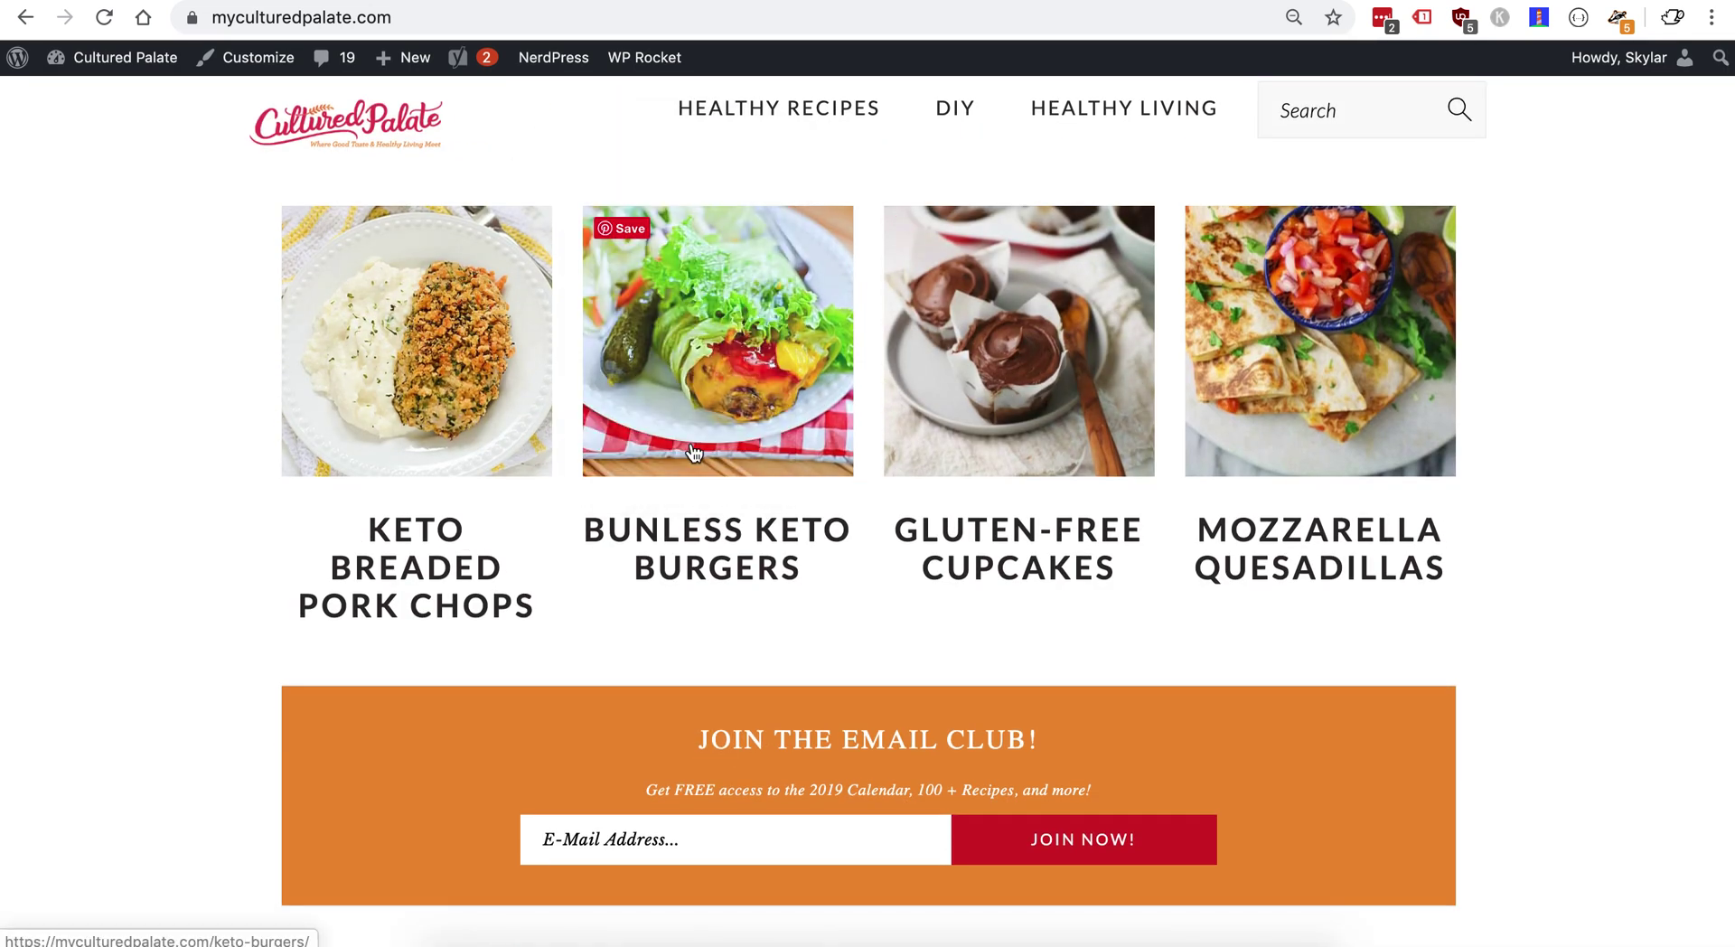
left_click(40, 730)
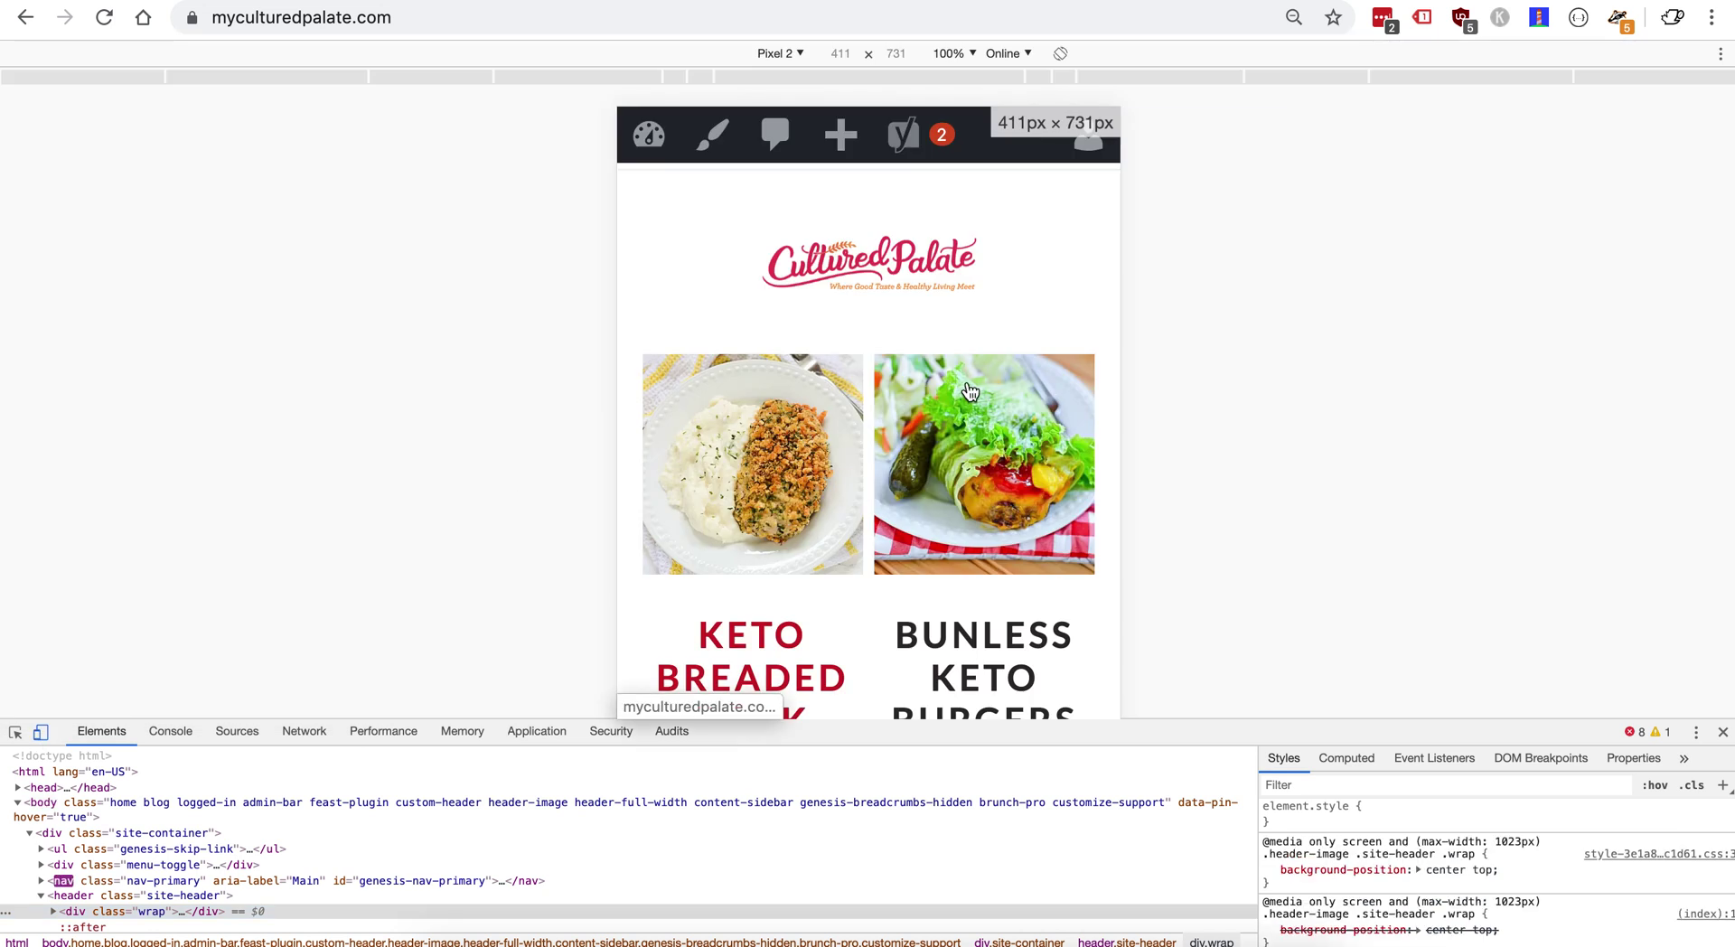
scroll(969, 387, "down", 2)
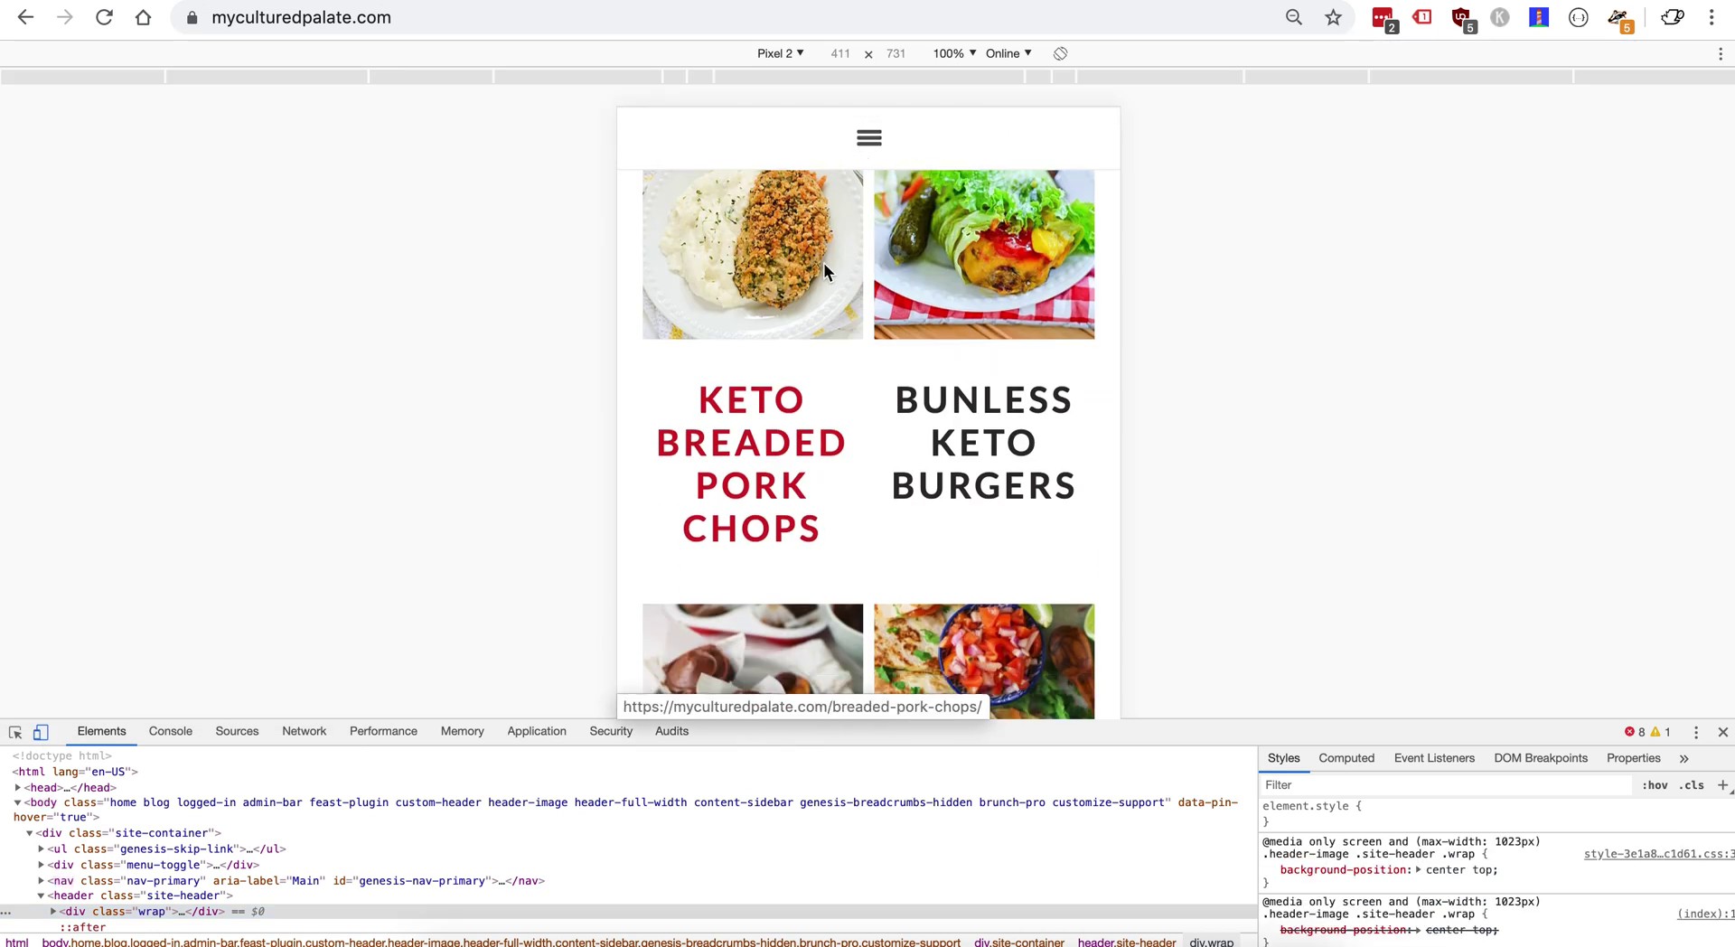
left_click(40, 732)
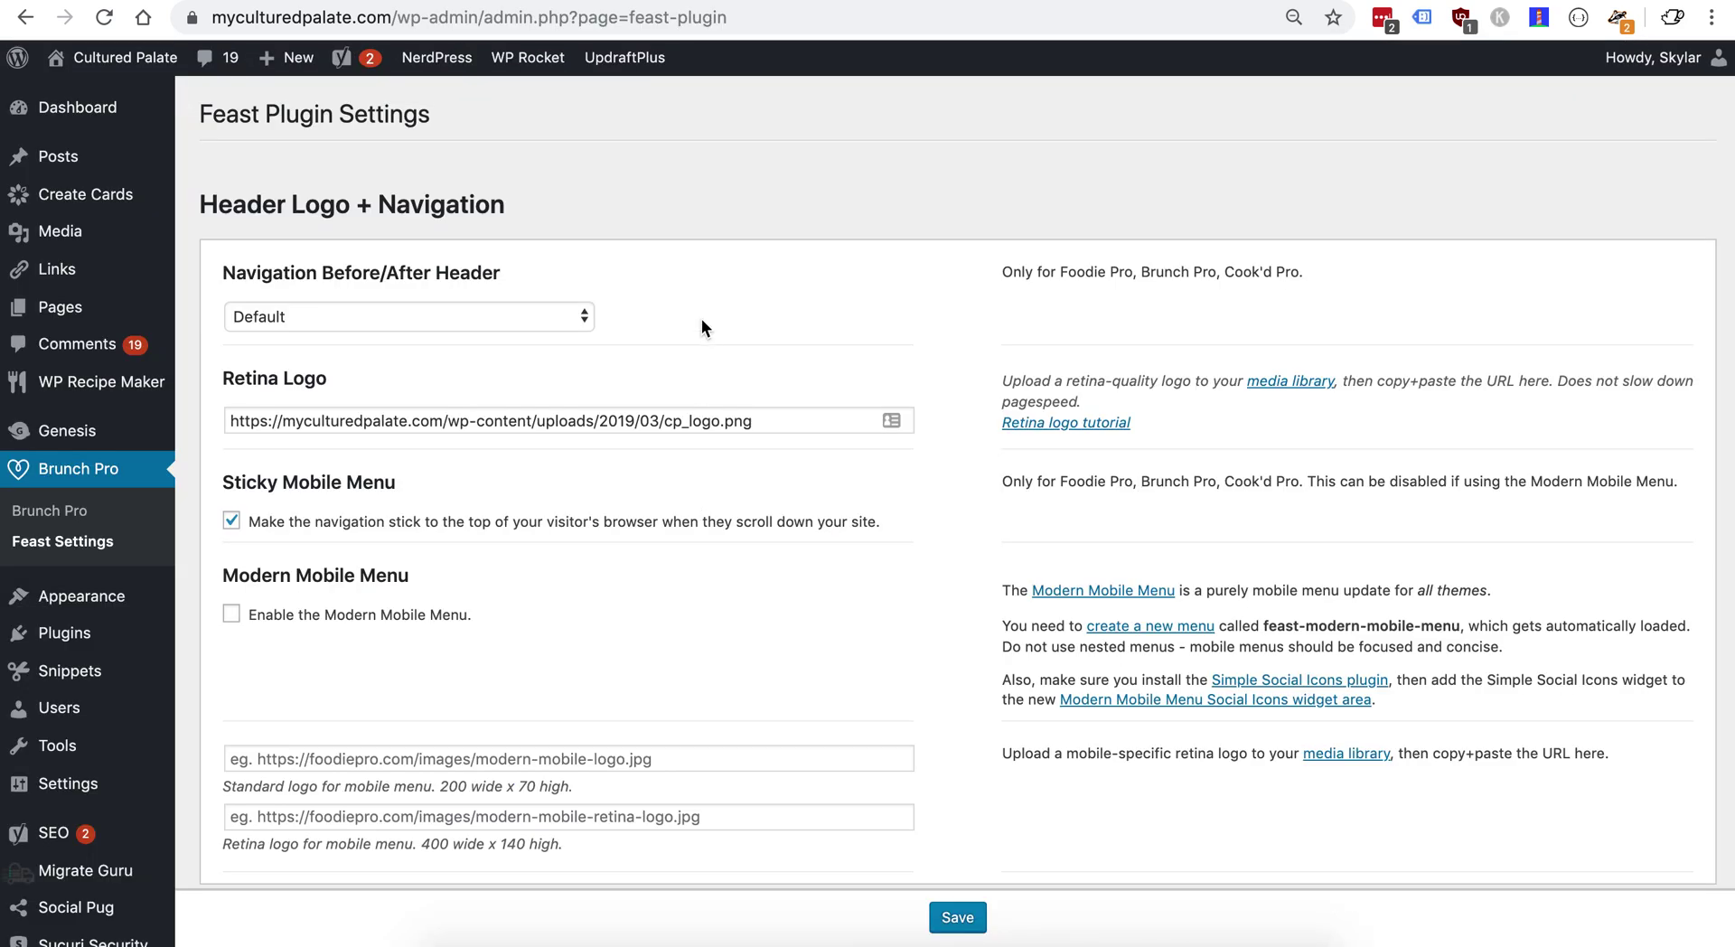
Step: Enable the Modern Mobile Menu in the Feast Plugin Settings and check the required standard and retina mobile logo dimensions
left_click_drag(313, 127, 431, 125)
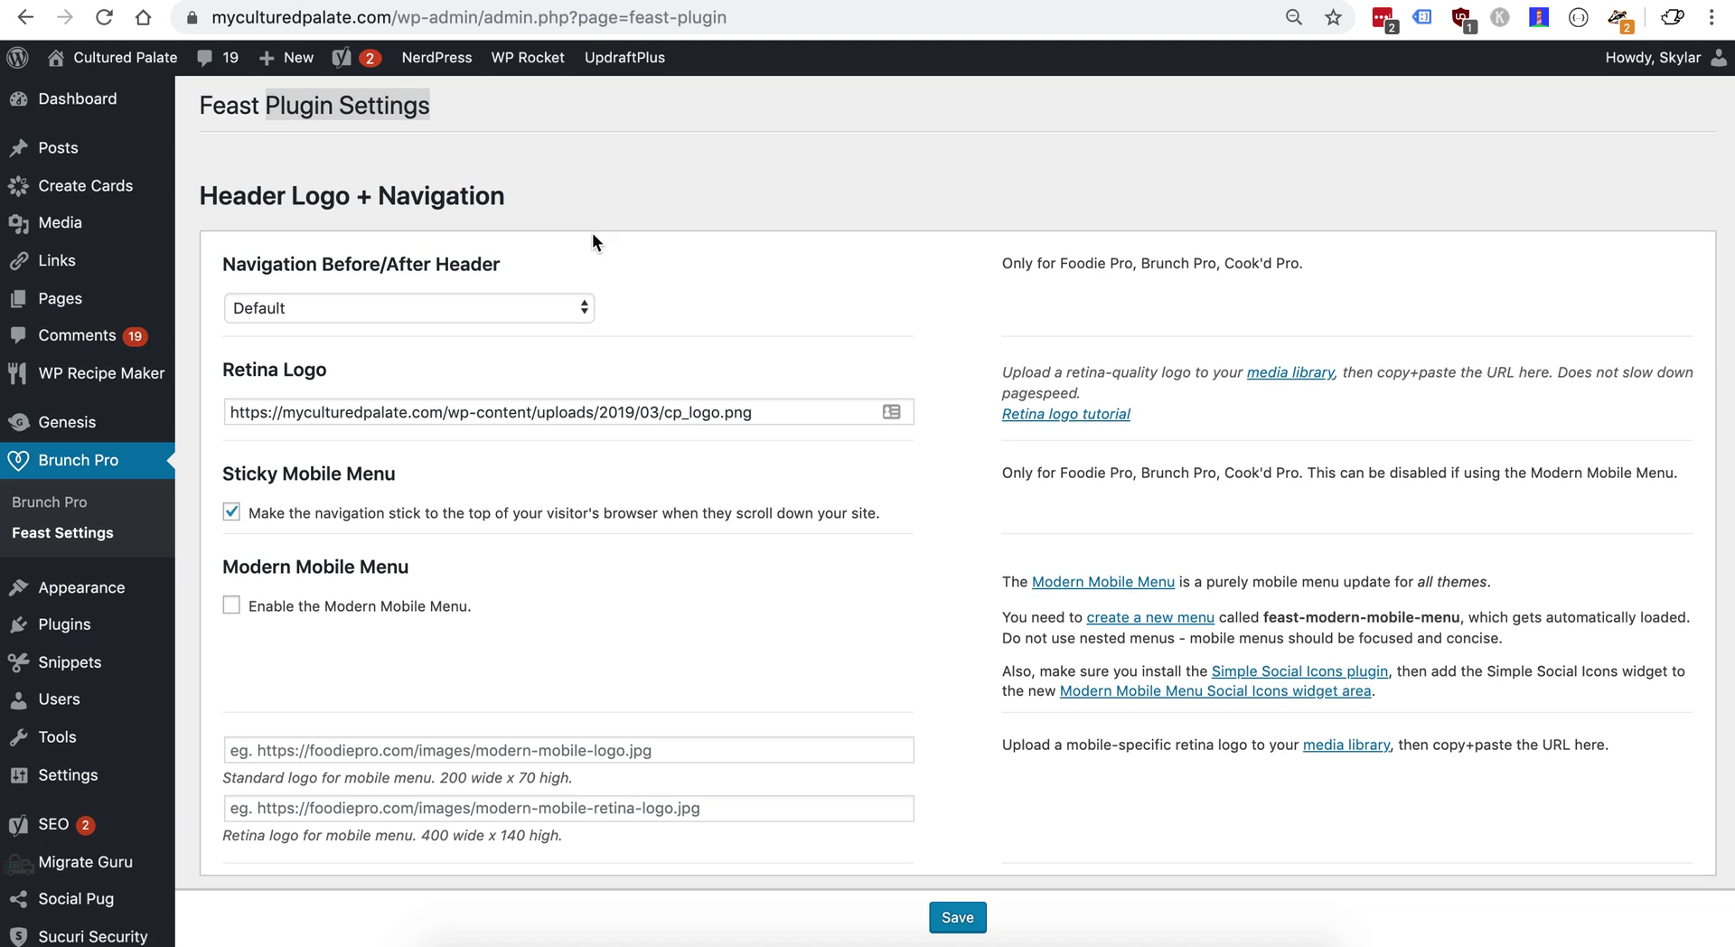
scroll(593, 231, "down", 3)
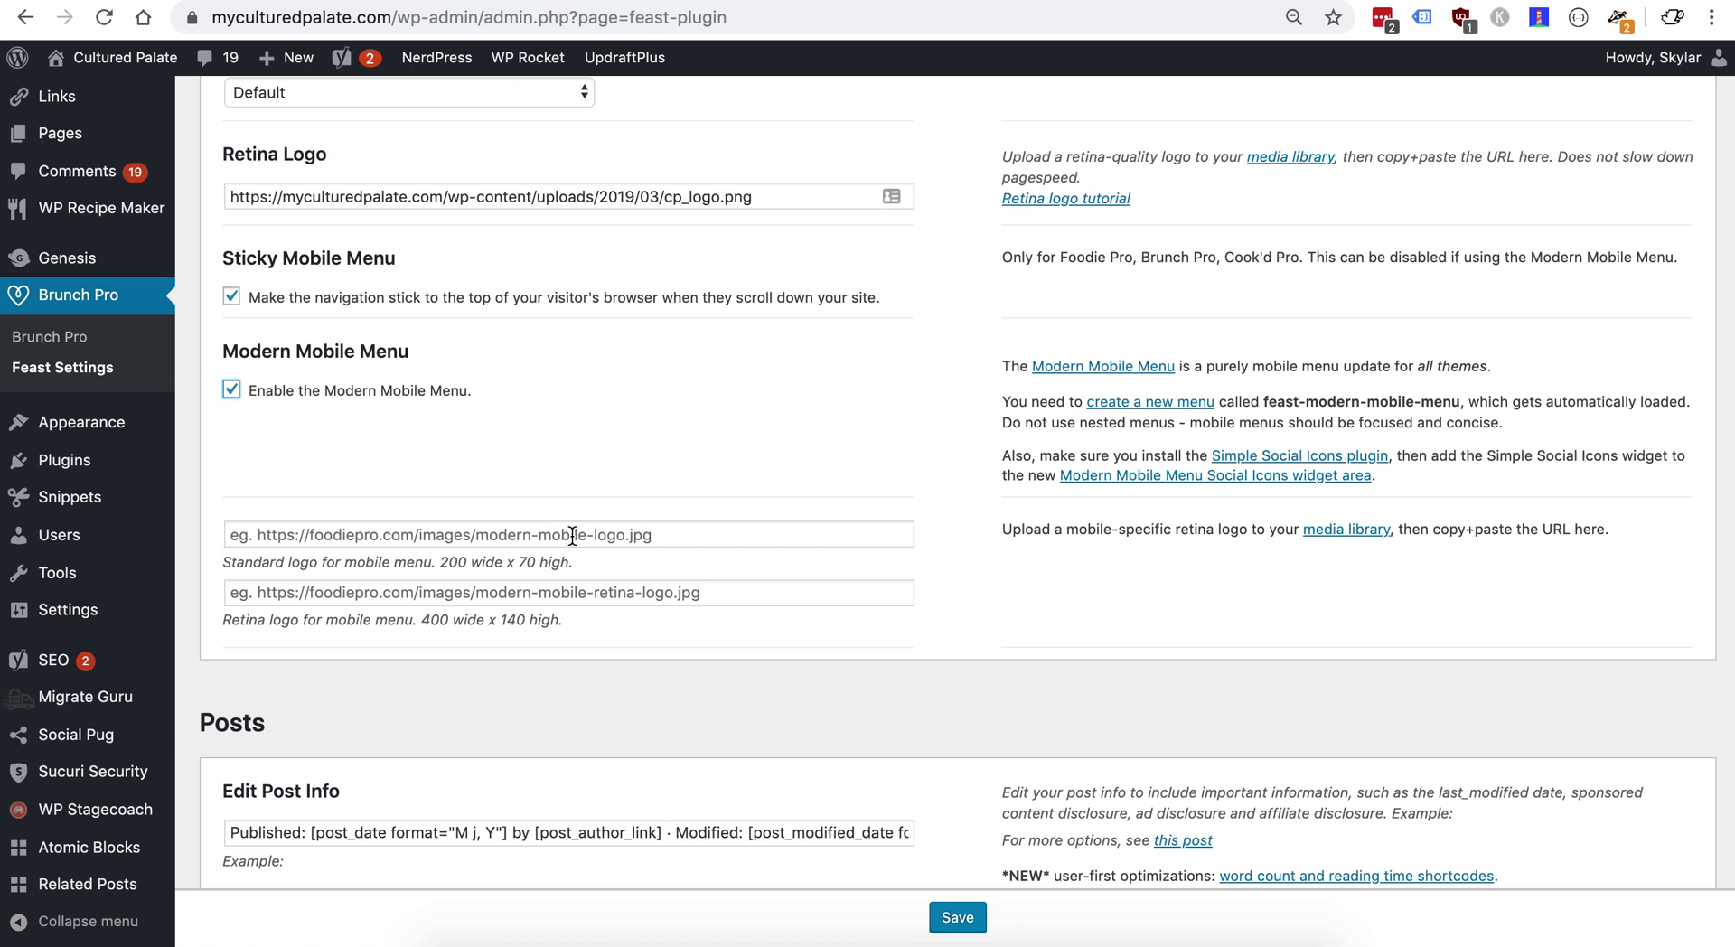
left_click_drag(458, 564, 545, 567)
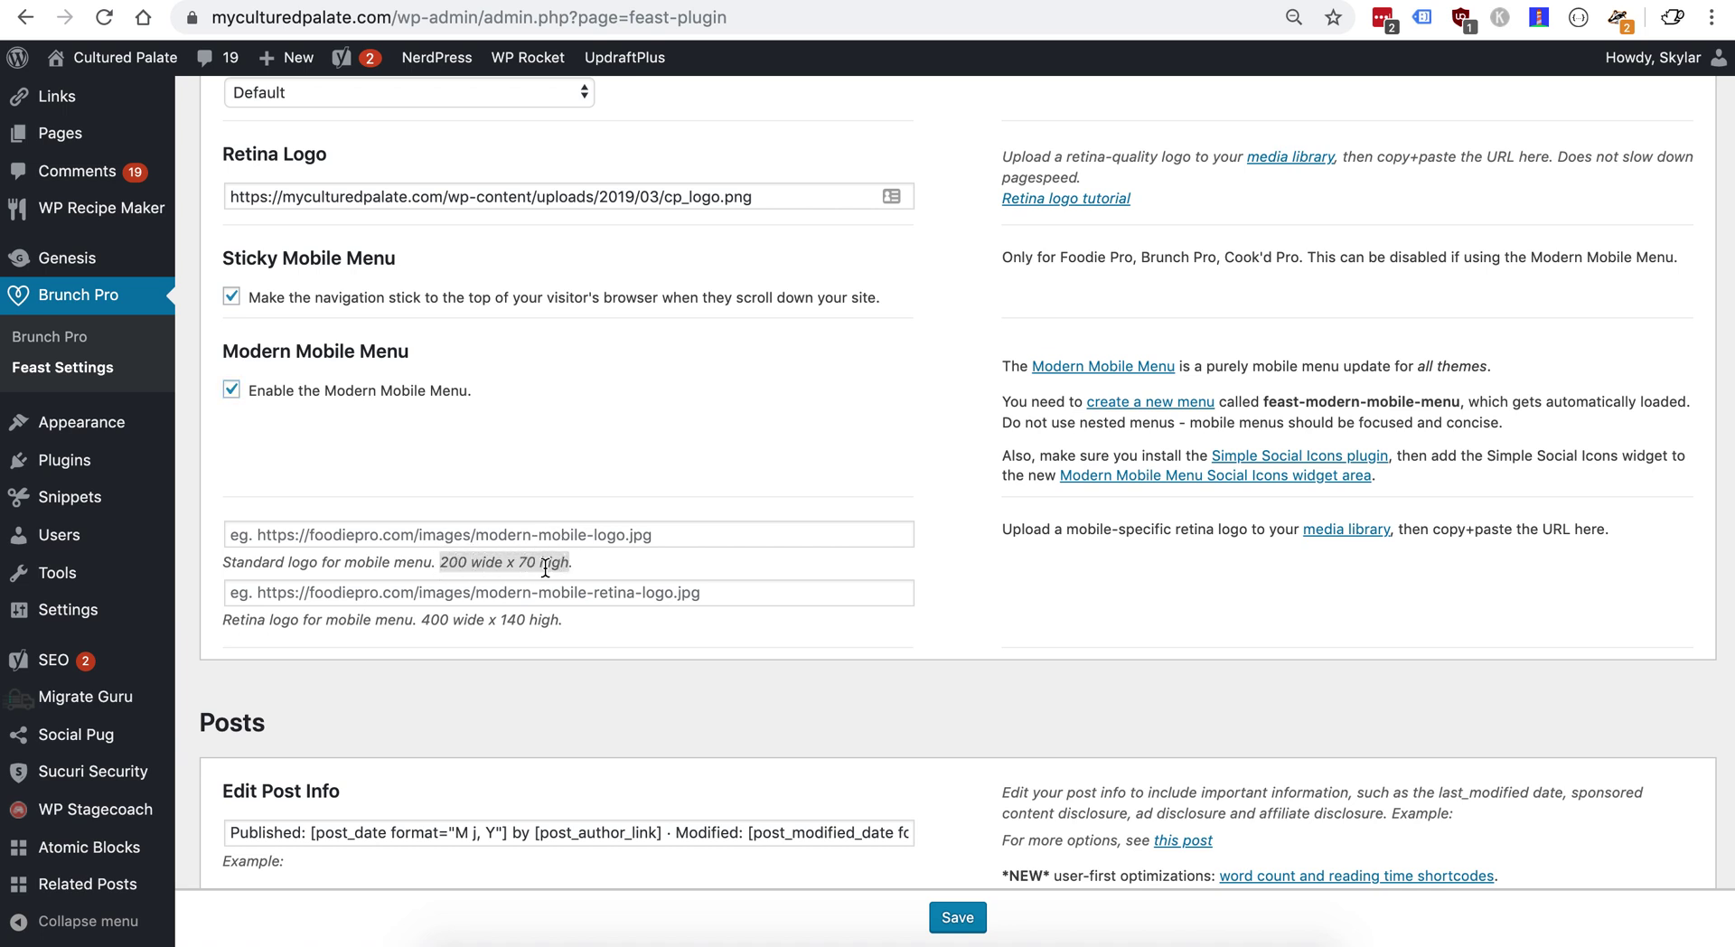
left_click_drag(423, 620, 538, 623)
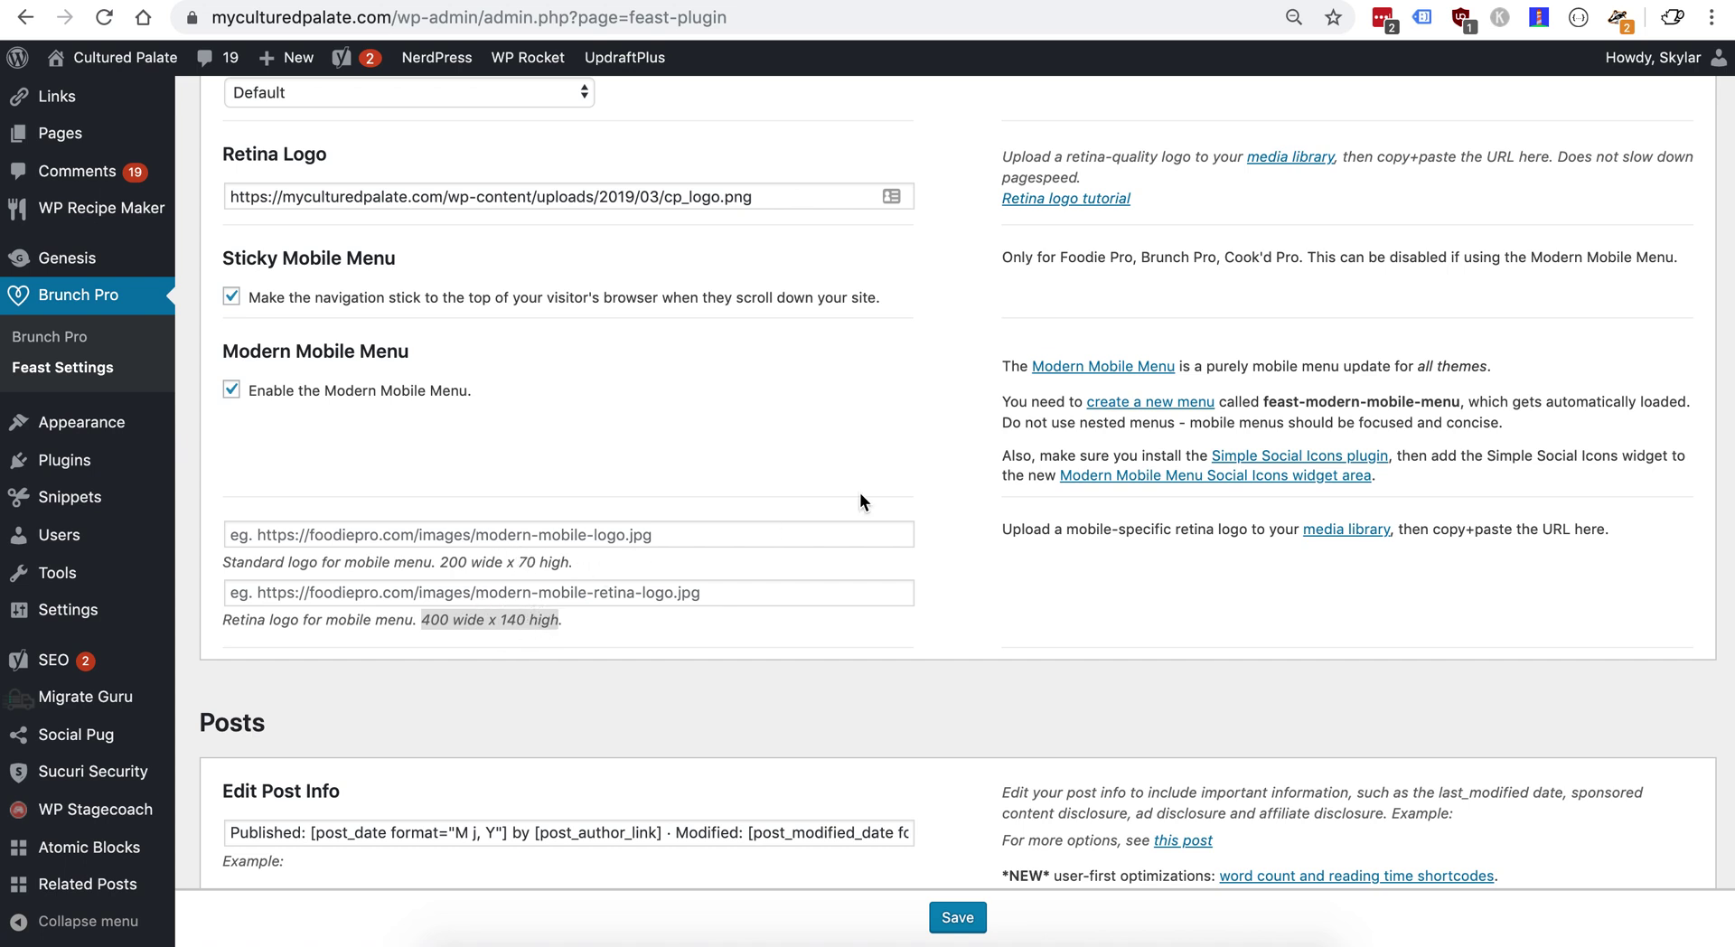
left_click(891, 452)
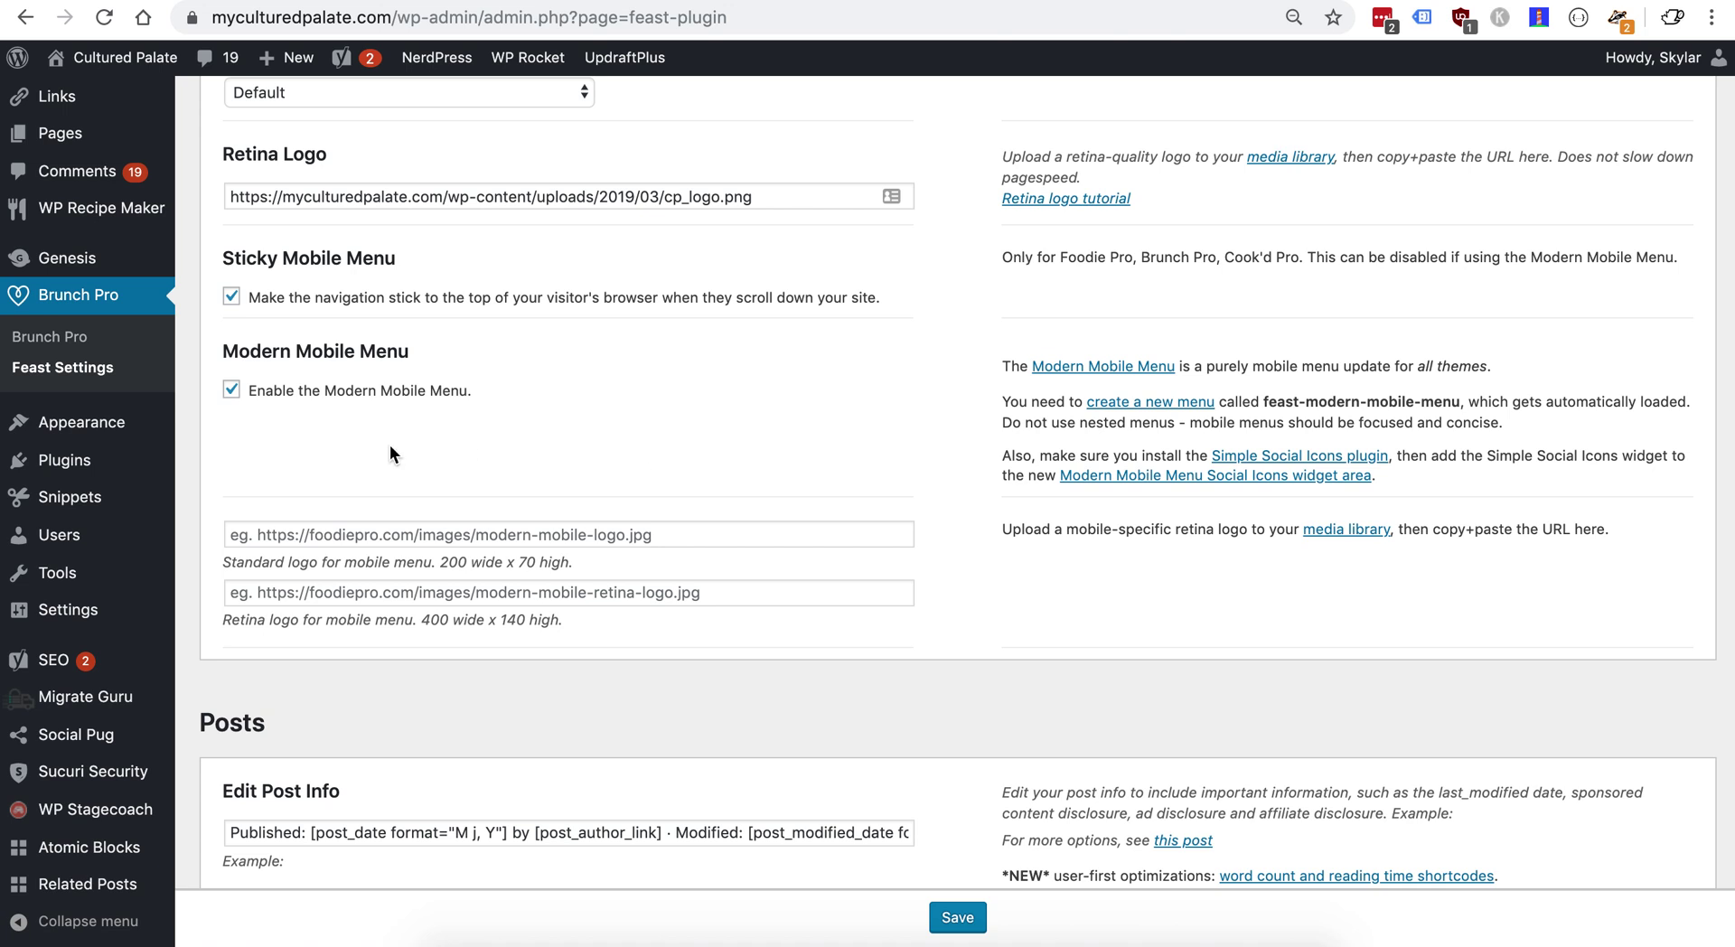
Step: Open the culturedpalate-mobile-logo image from the Media Library in a separate tab and copy its file URL
scroll(389, 444, "up", 5)
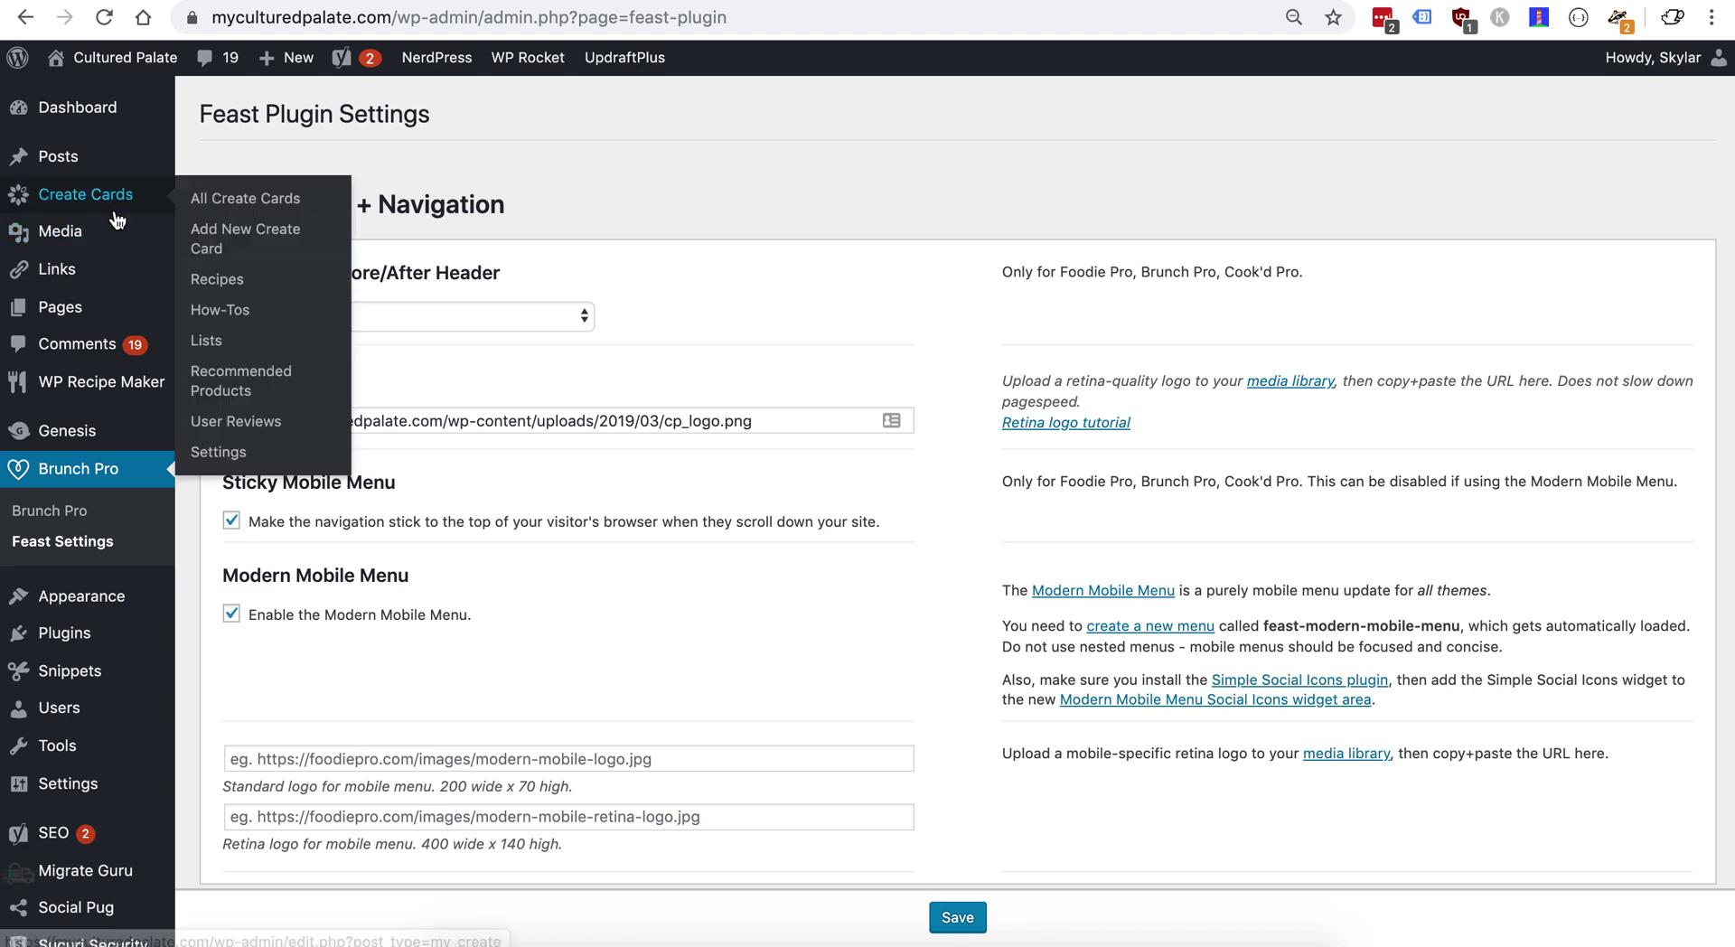
mouse_move(167, 233)
left_click(251, 248)
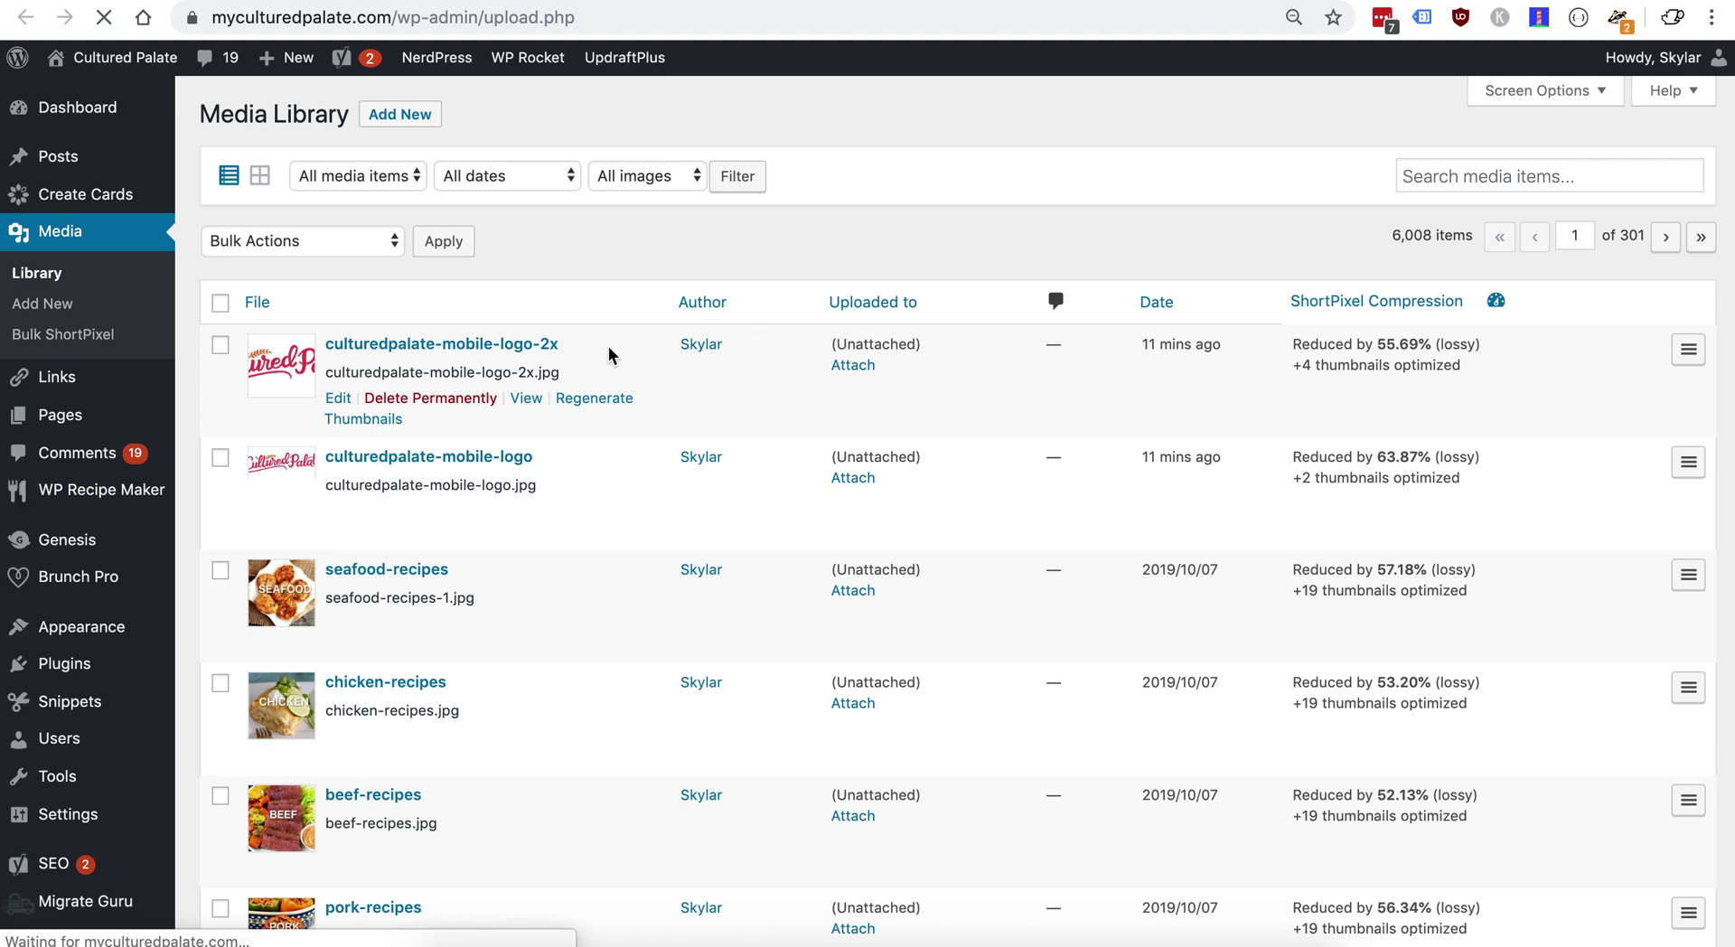
left_click(471, 459)
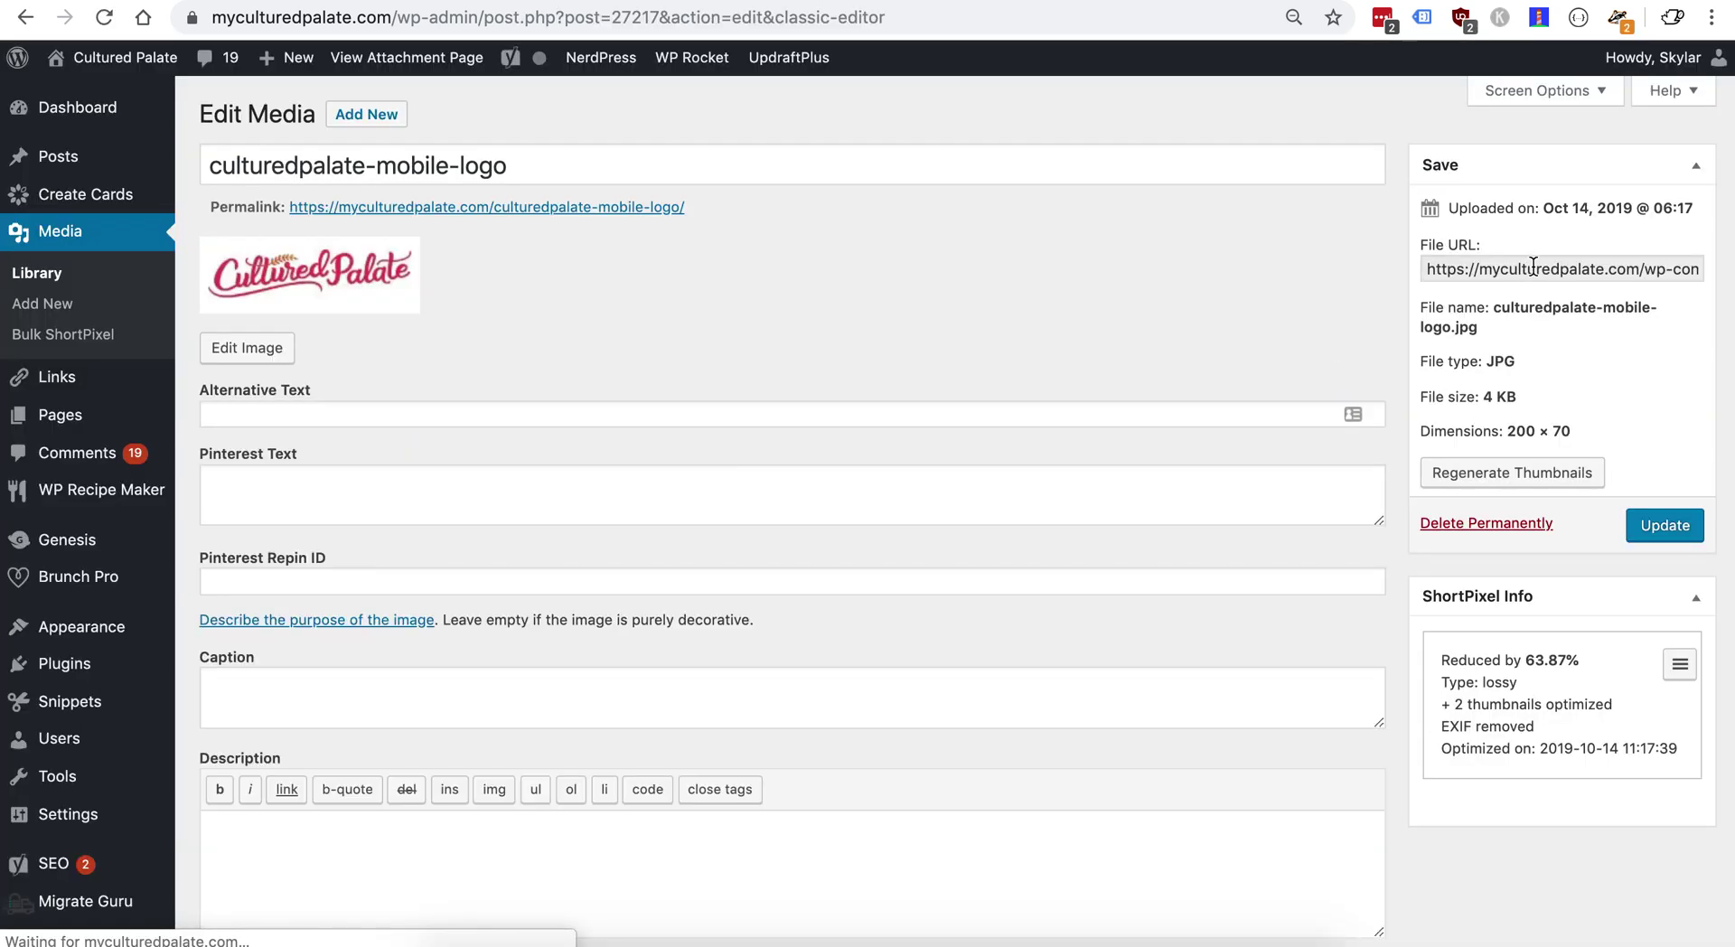
left_click(1534, 268)
key("ctrl+c")
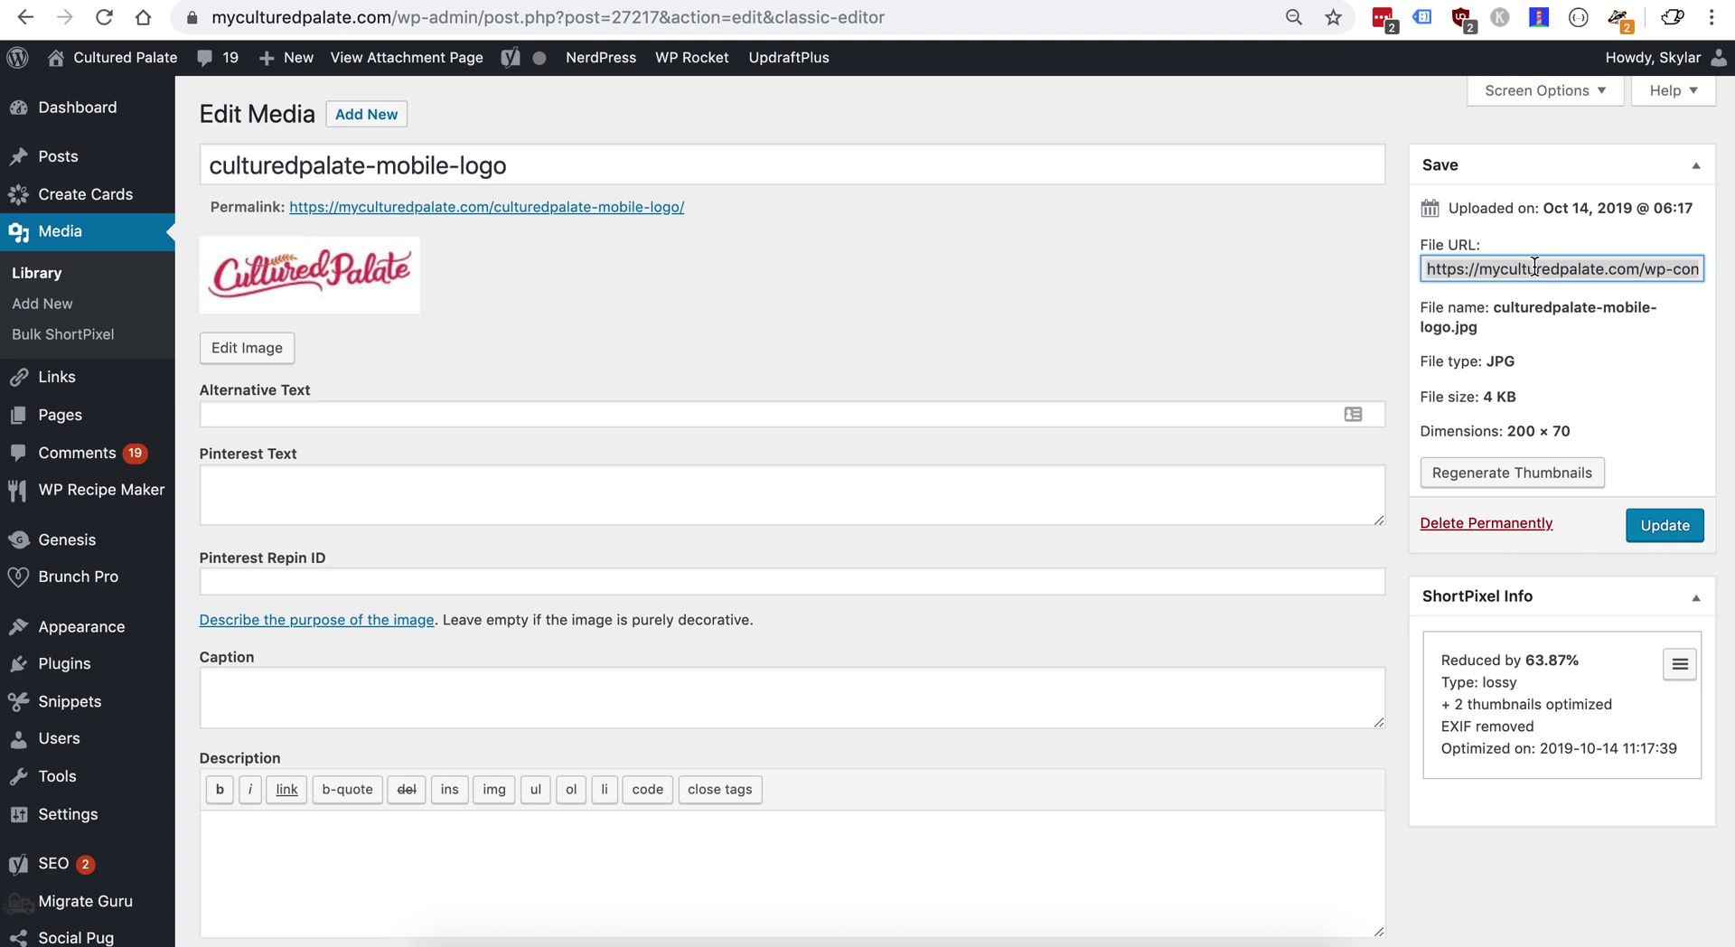
Step: Set the standard mobile menu logo in the Feast settings to the copied culturedpalate-mobile-logo.jpg URL
key("ctrl+Tab")
scroll(555, 768, "down", 2)
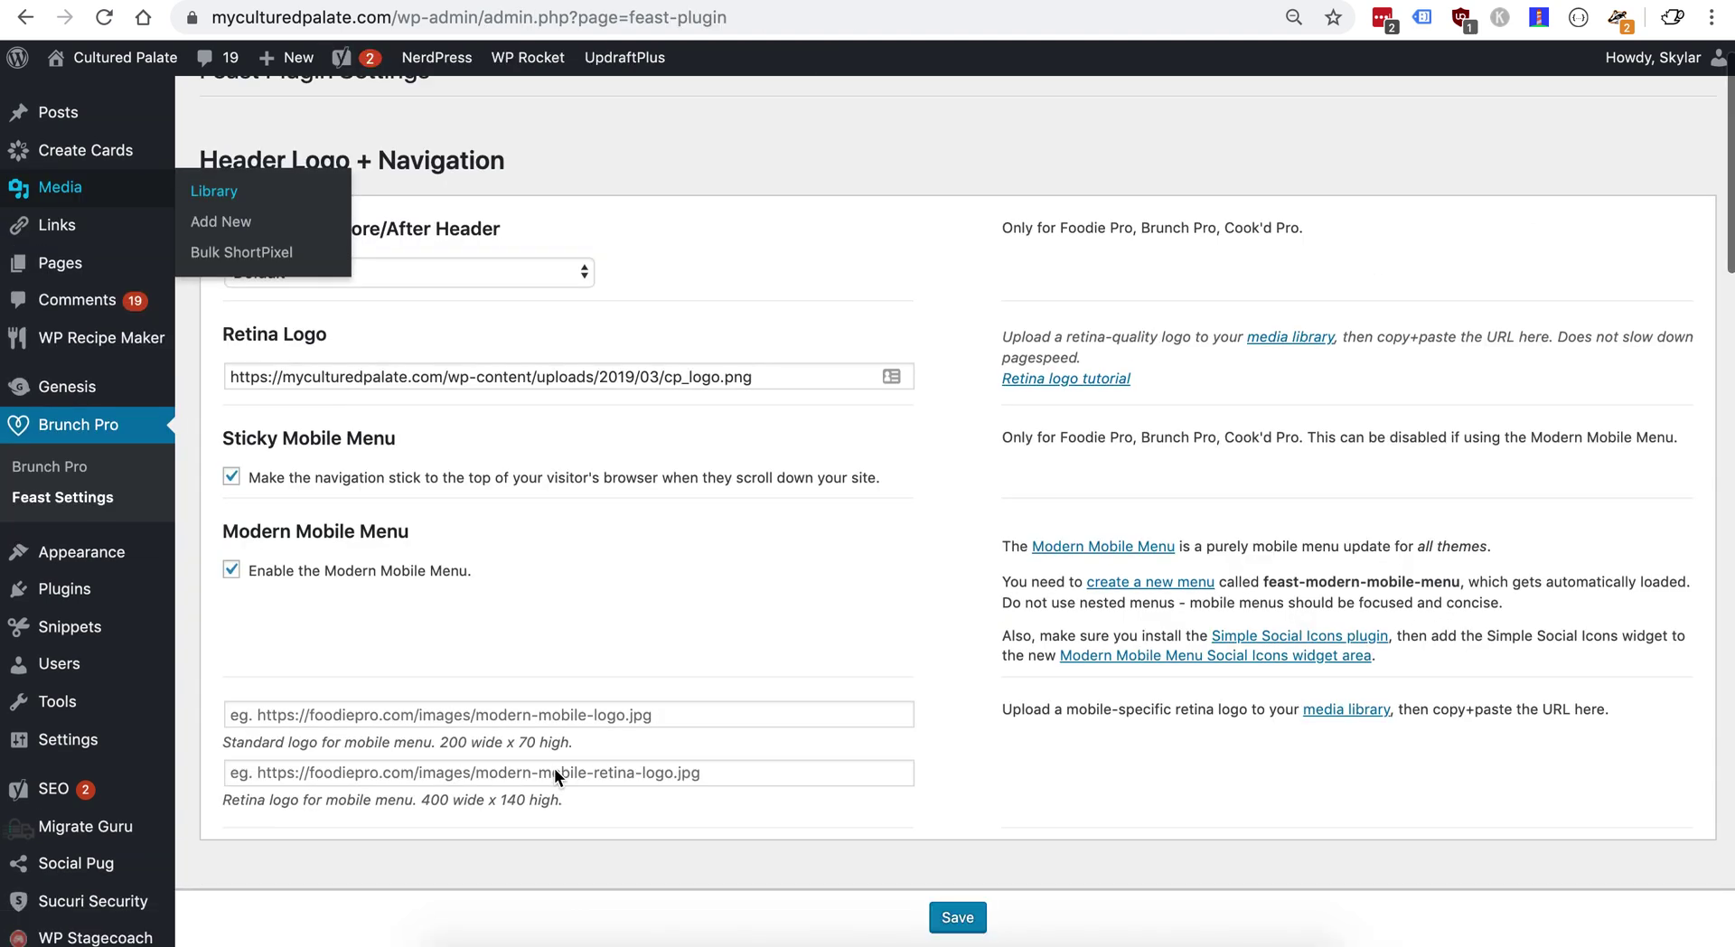
left_click(591, 662)
key("ctrl+v")
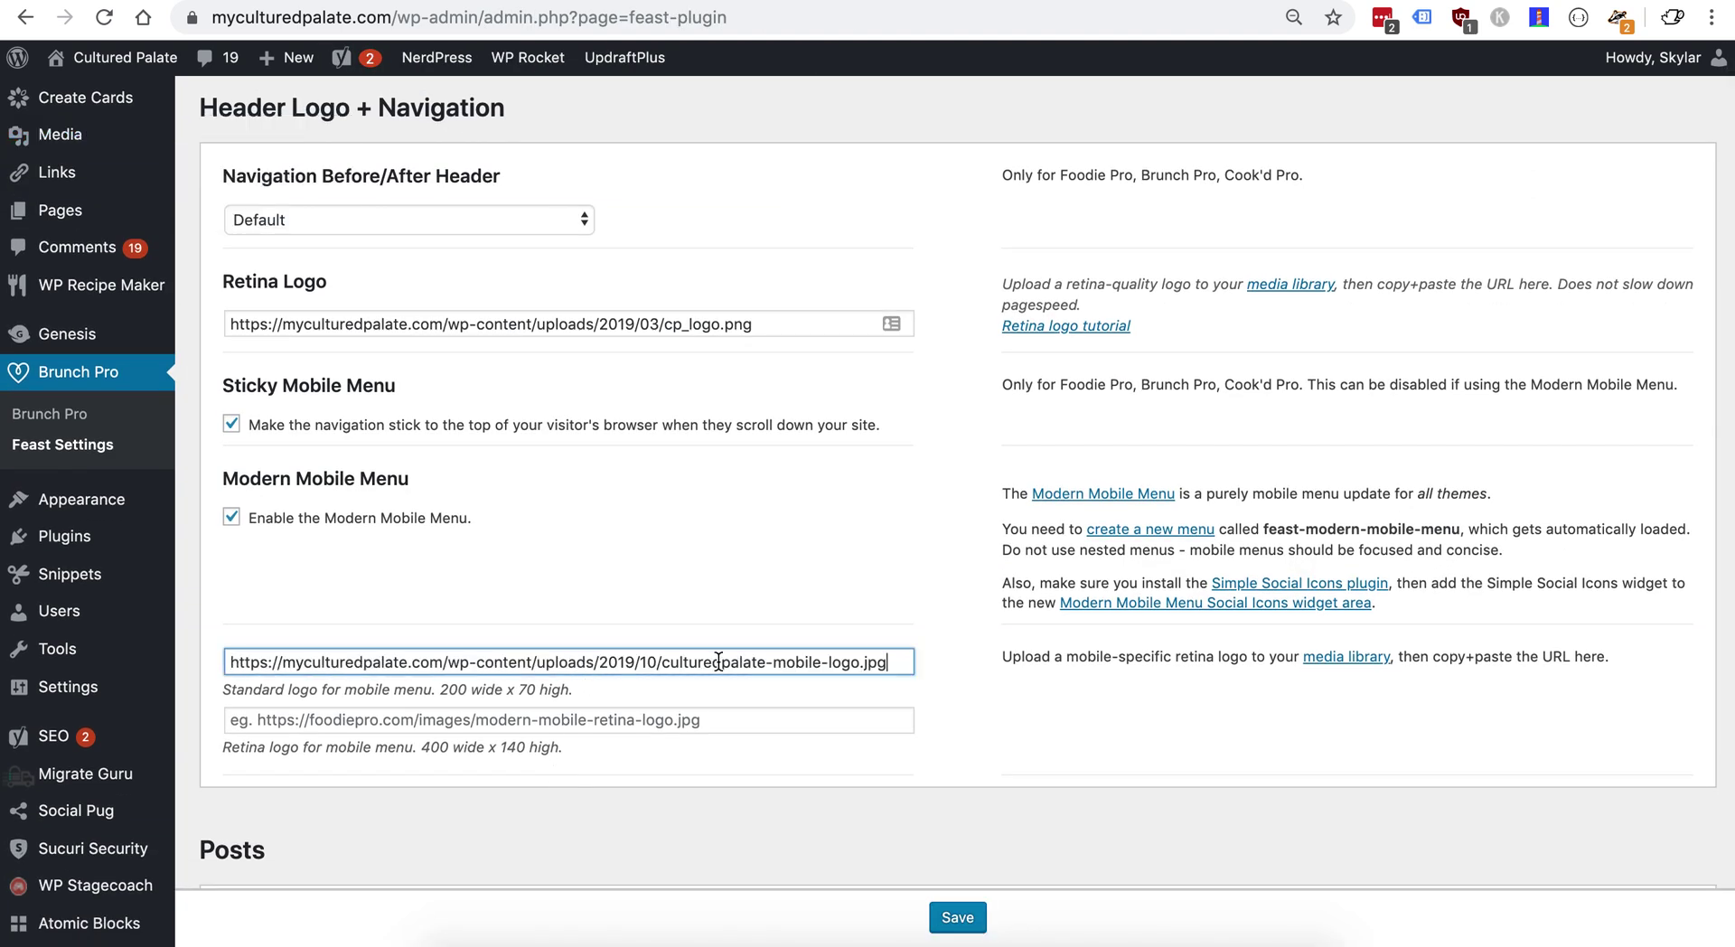
Step: Return to the Media Library, open the culturedpalate-mobile-logo-2x image and copy its file URL
key("ctrl+Tab")
key("ctrl+Tab")
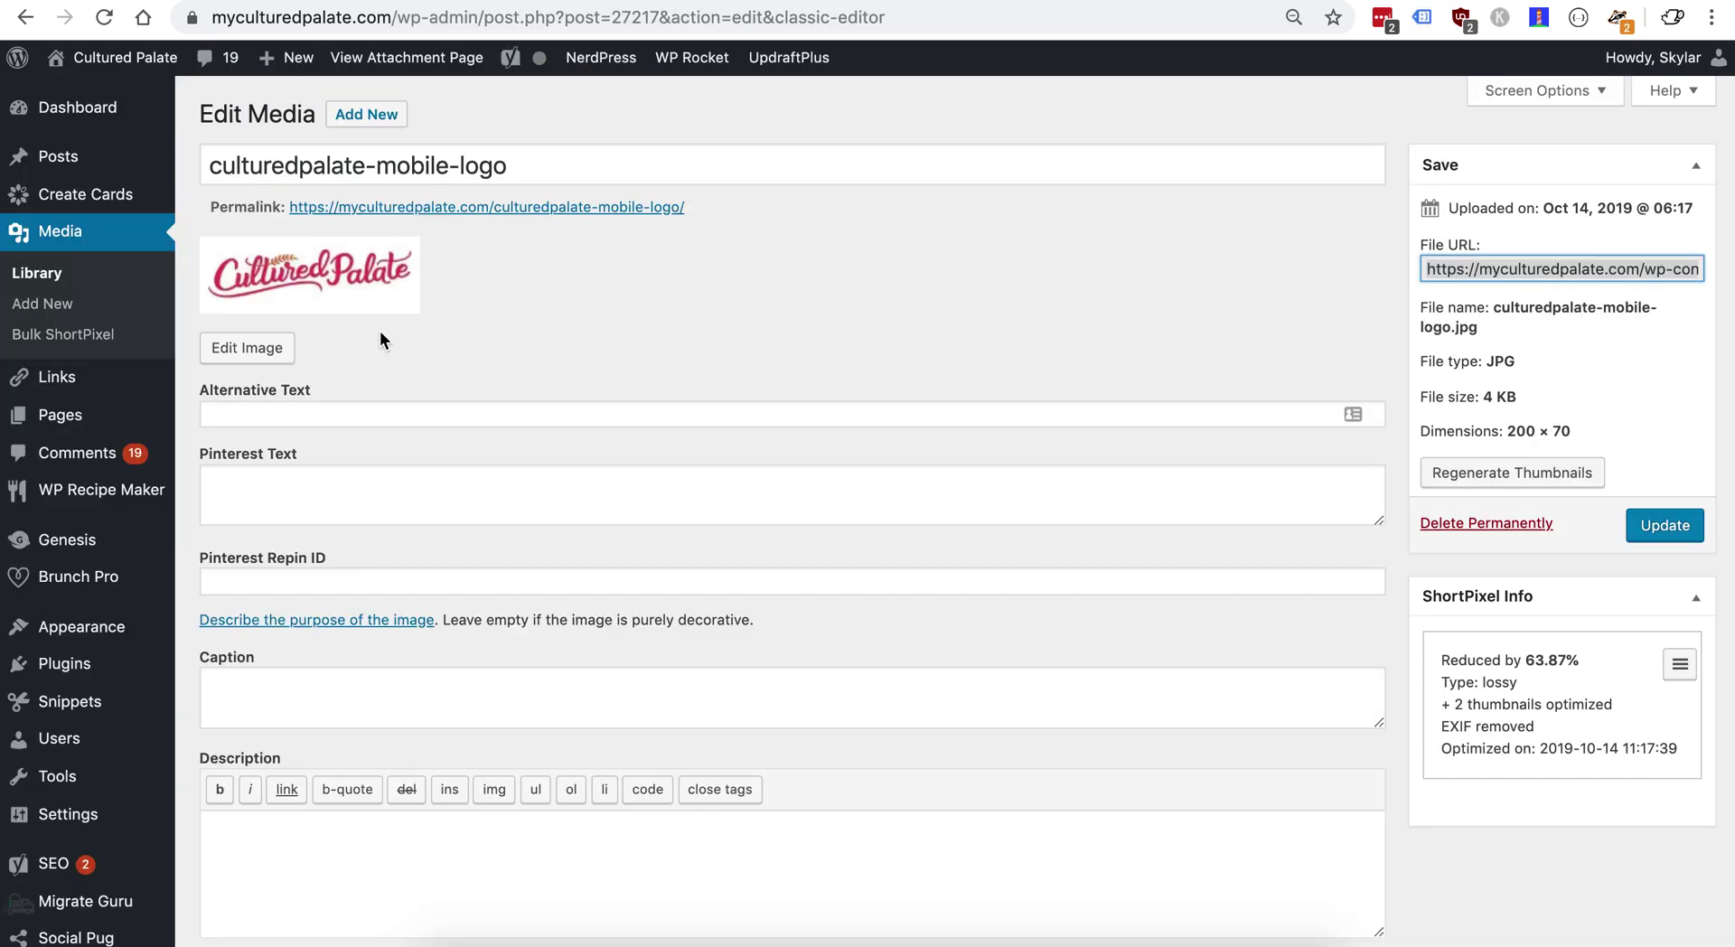
key("alt+Left")
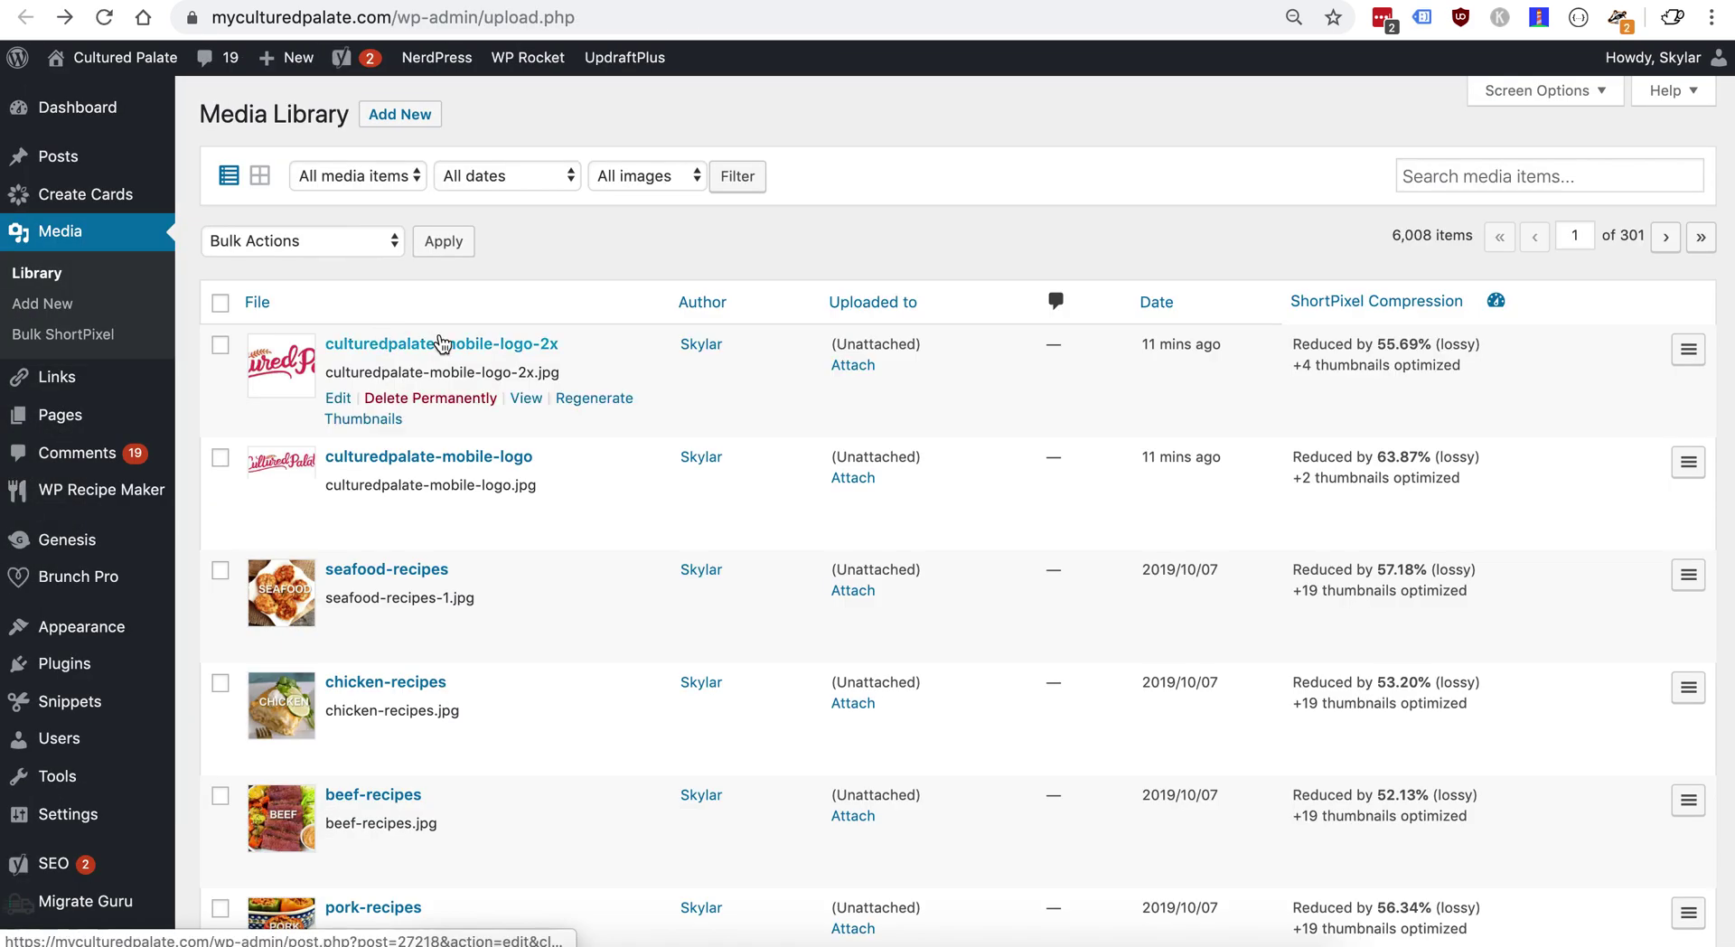
left_click(446, 349)
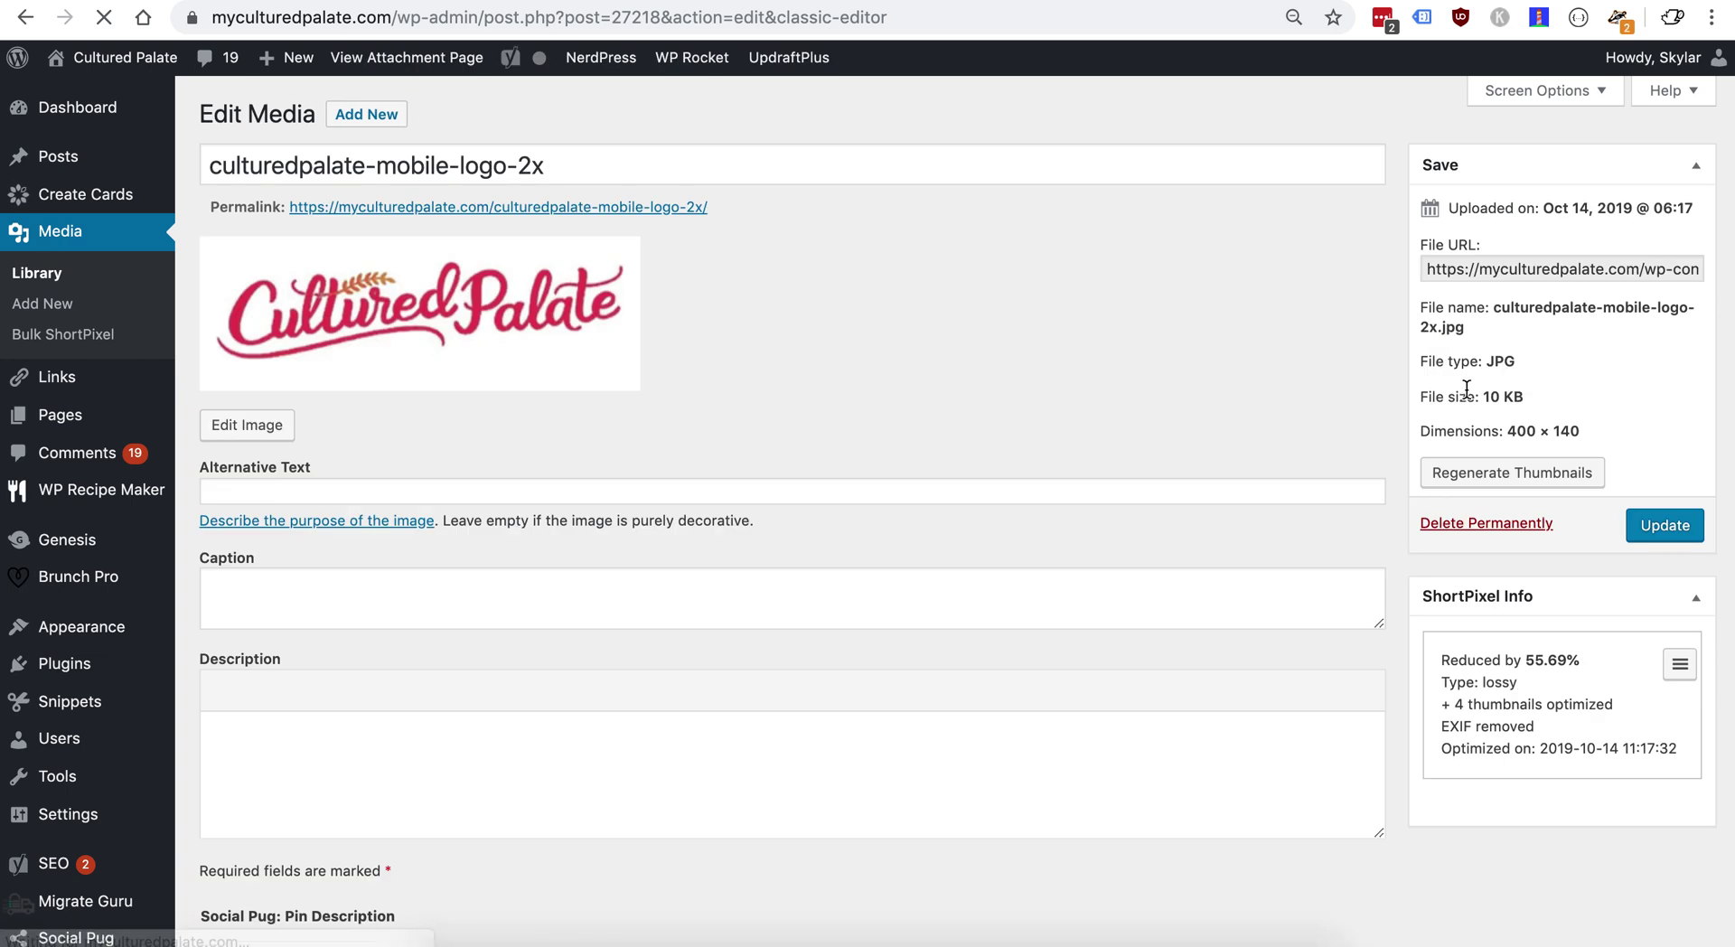
left_click(1520, 263)
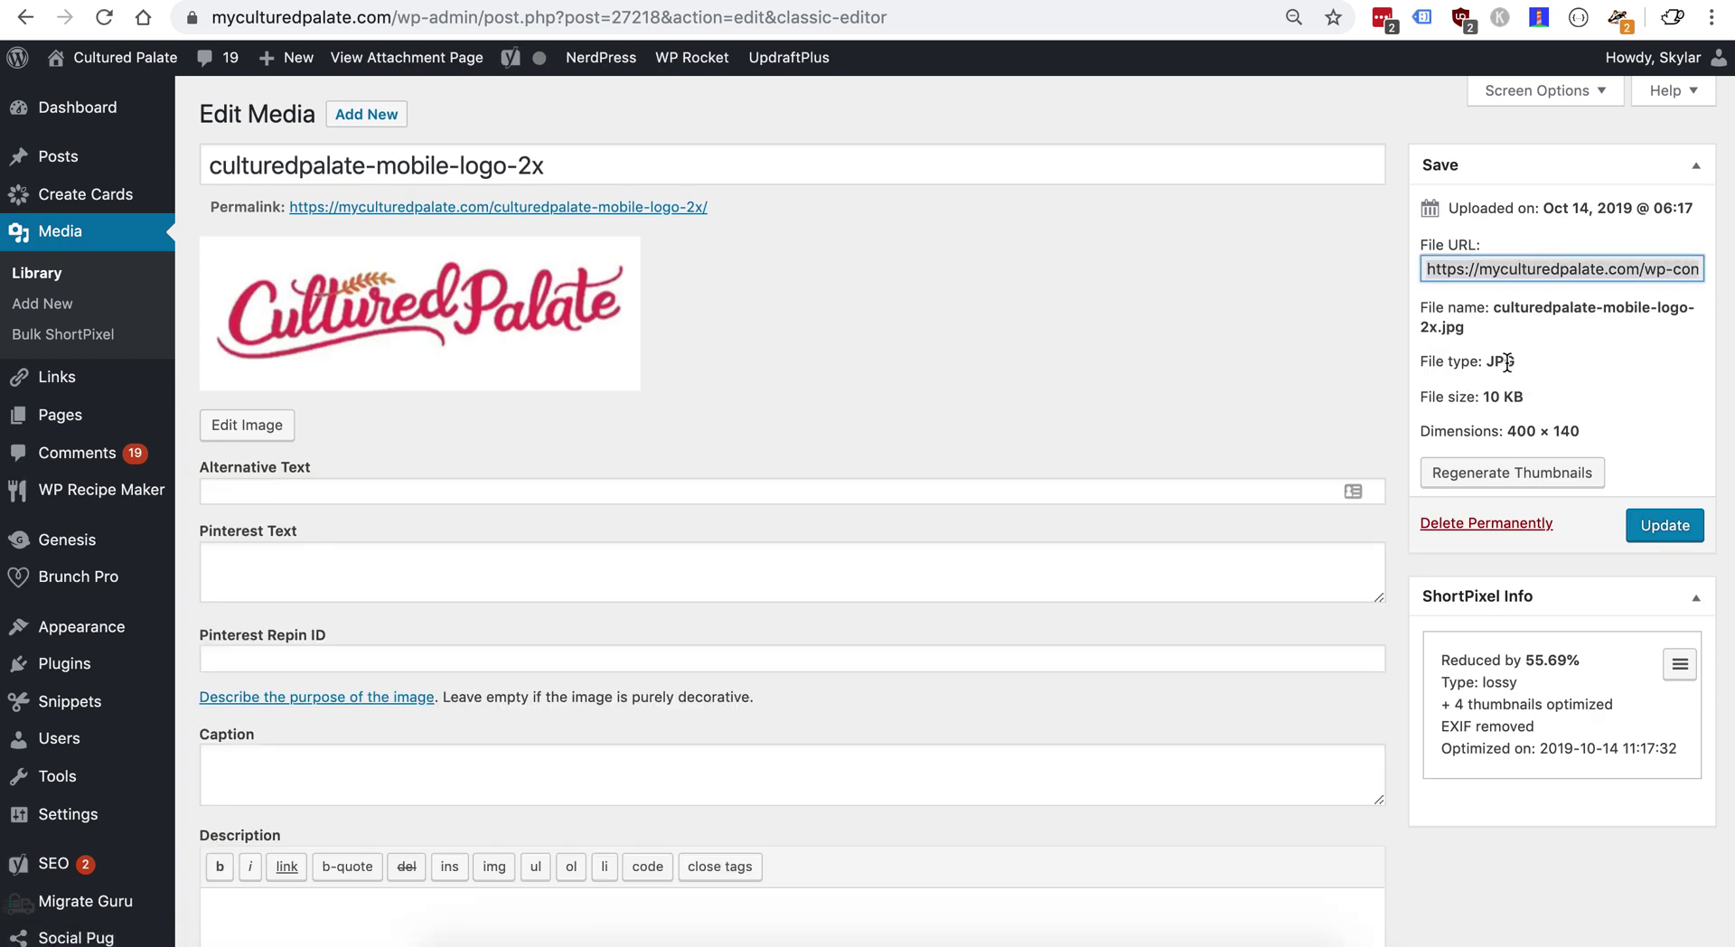
Step: Set the retina mobile menu logo to the culturedpalate-mobile-logo-2x.jpg URL and save the Feast Plugin Settings
key("ctrl+Tab")
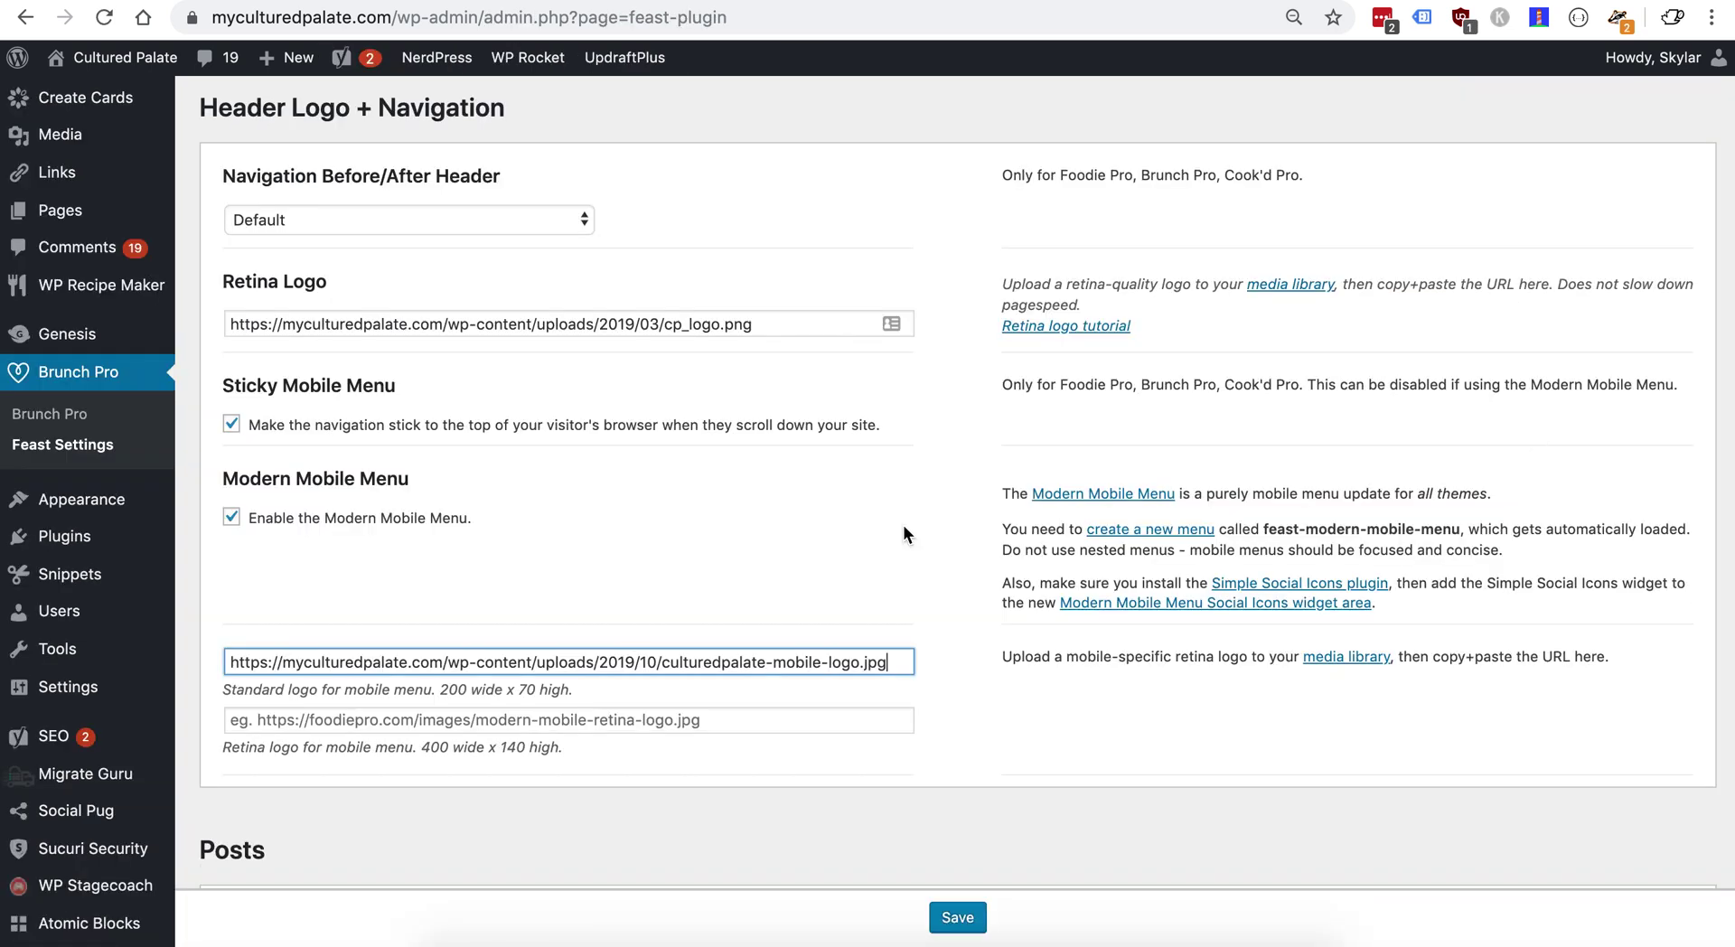
left_click(515, 719)
type("https://myculturedpalate.com/wp-content/uploads/2019/10/culturedpalate-mobile-logo-2x.jpg")
left_click(949, 916)
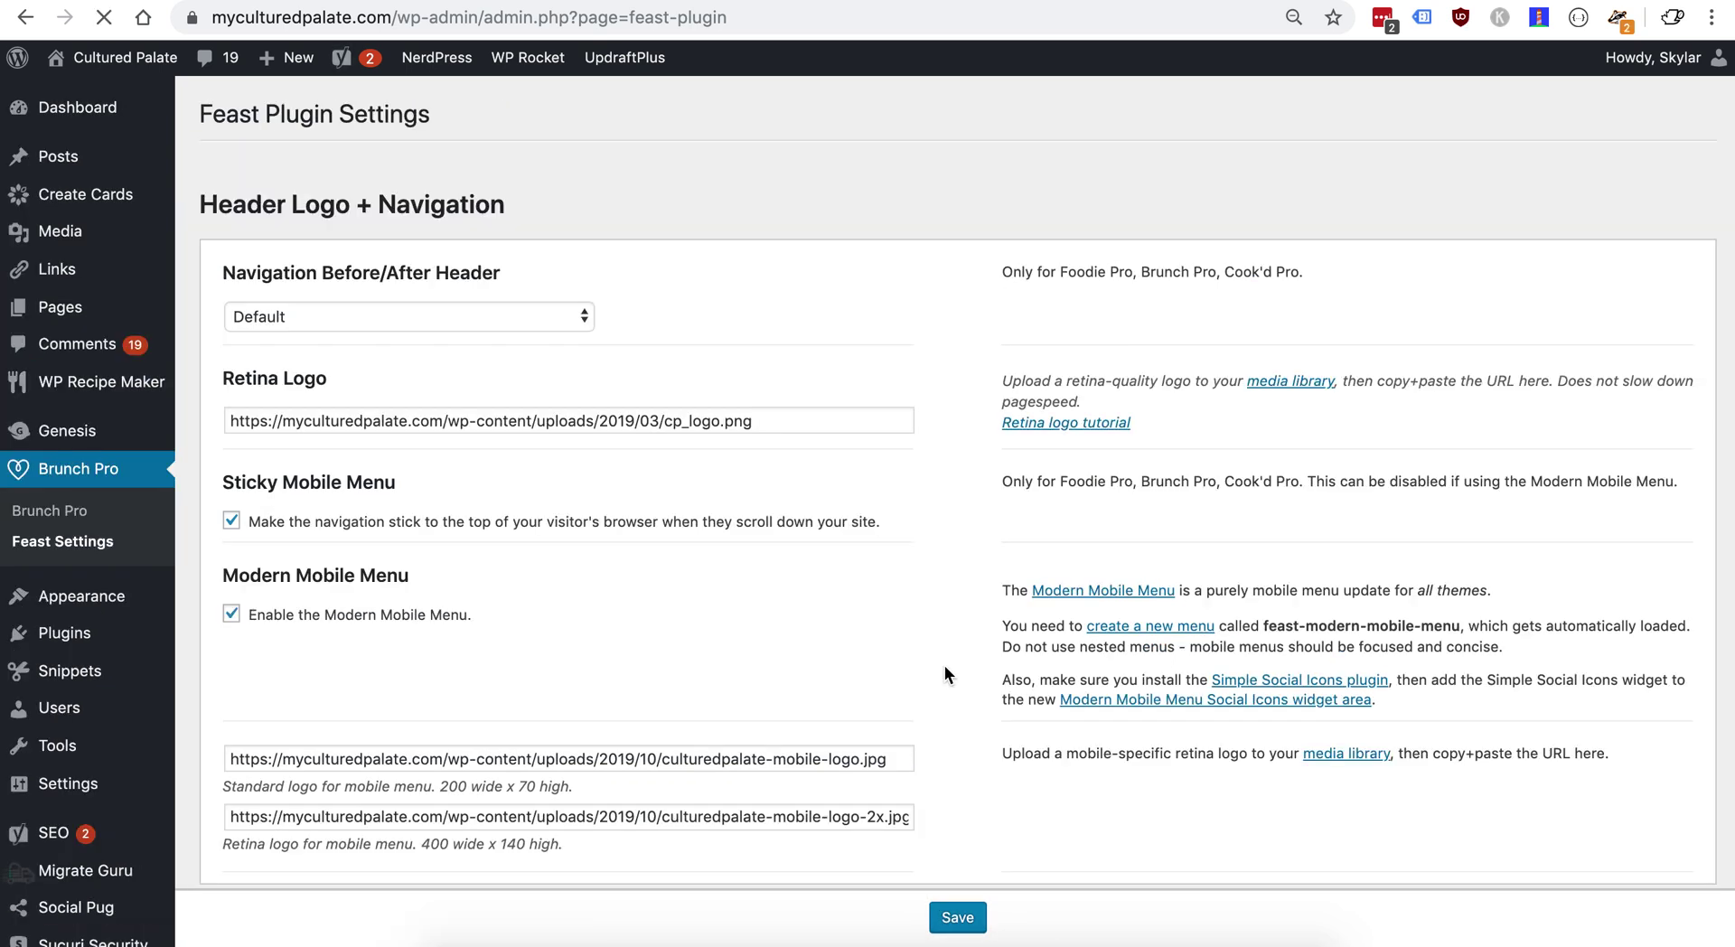
Step: Reload the homepage and check its header in the Pixel 2 mobile preview, then return to desktop view
key("ctrl+Tab")
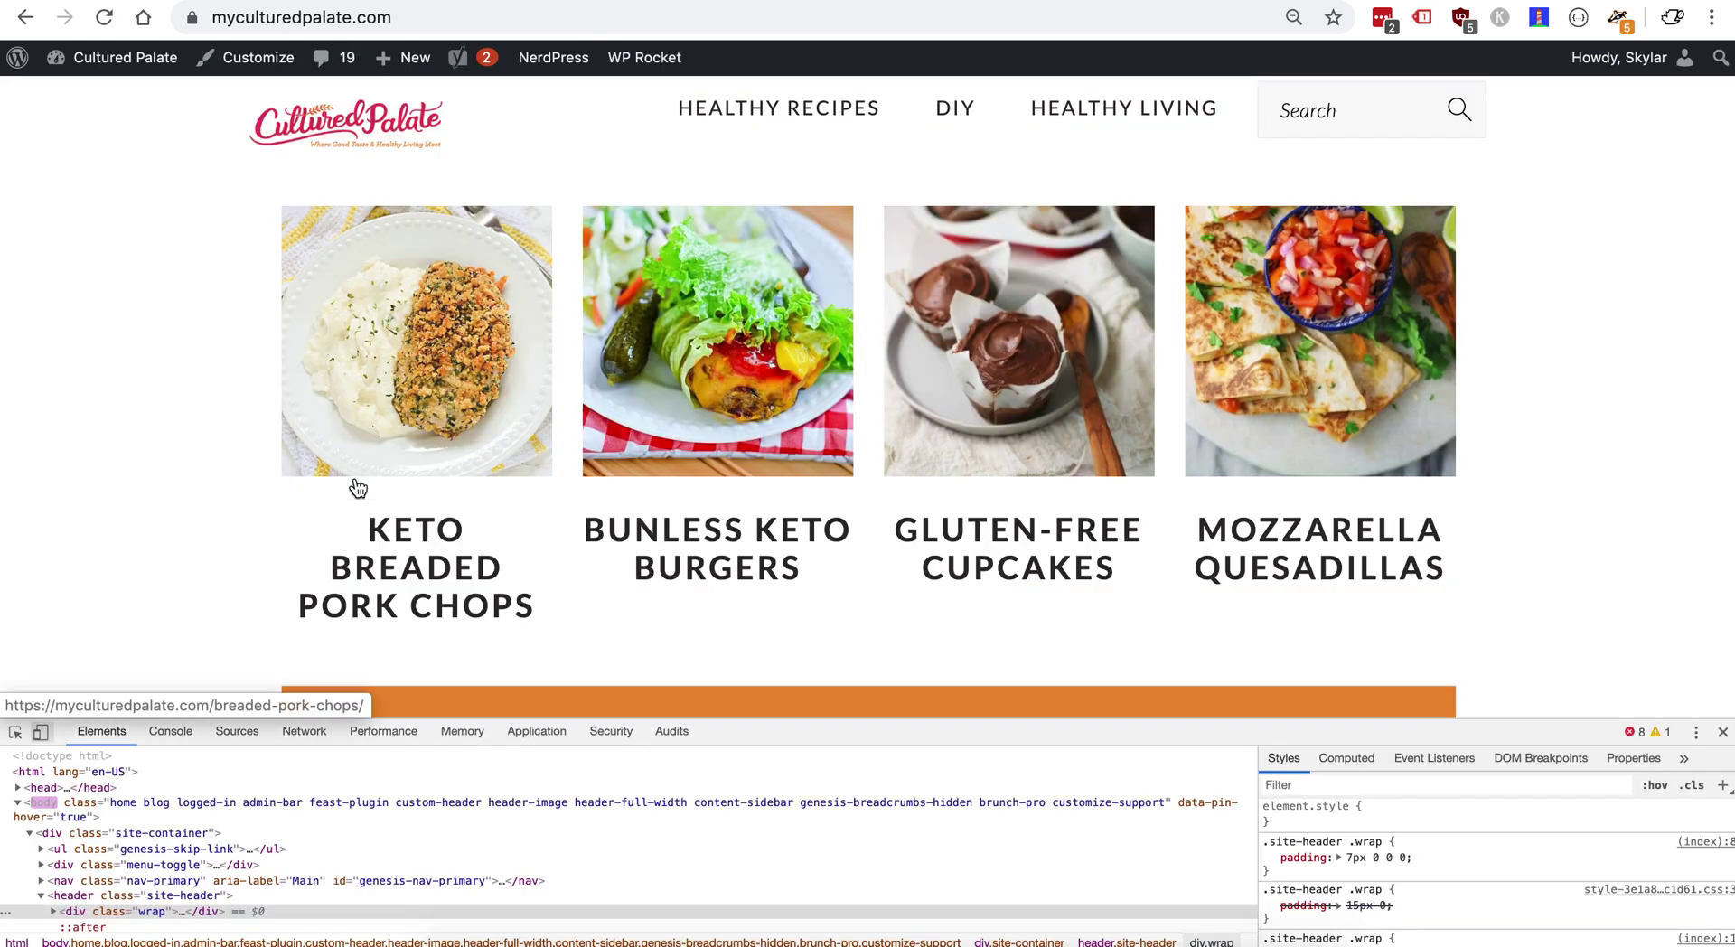
key("super+r")
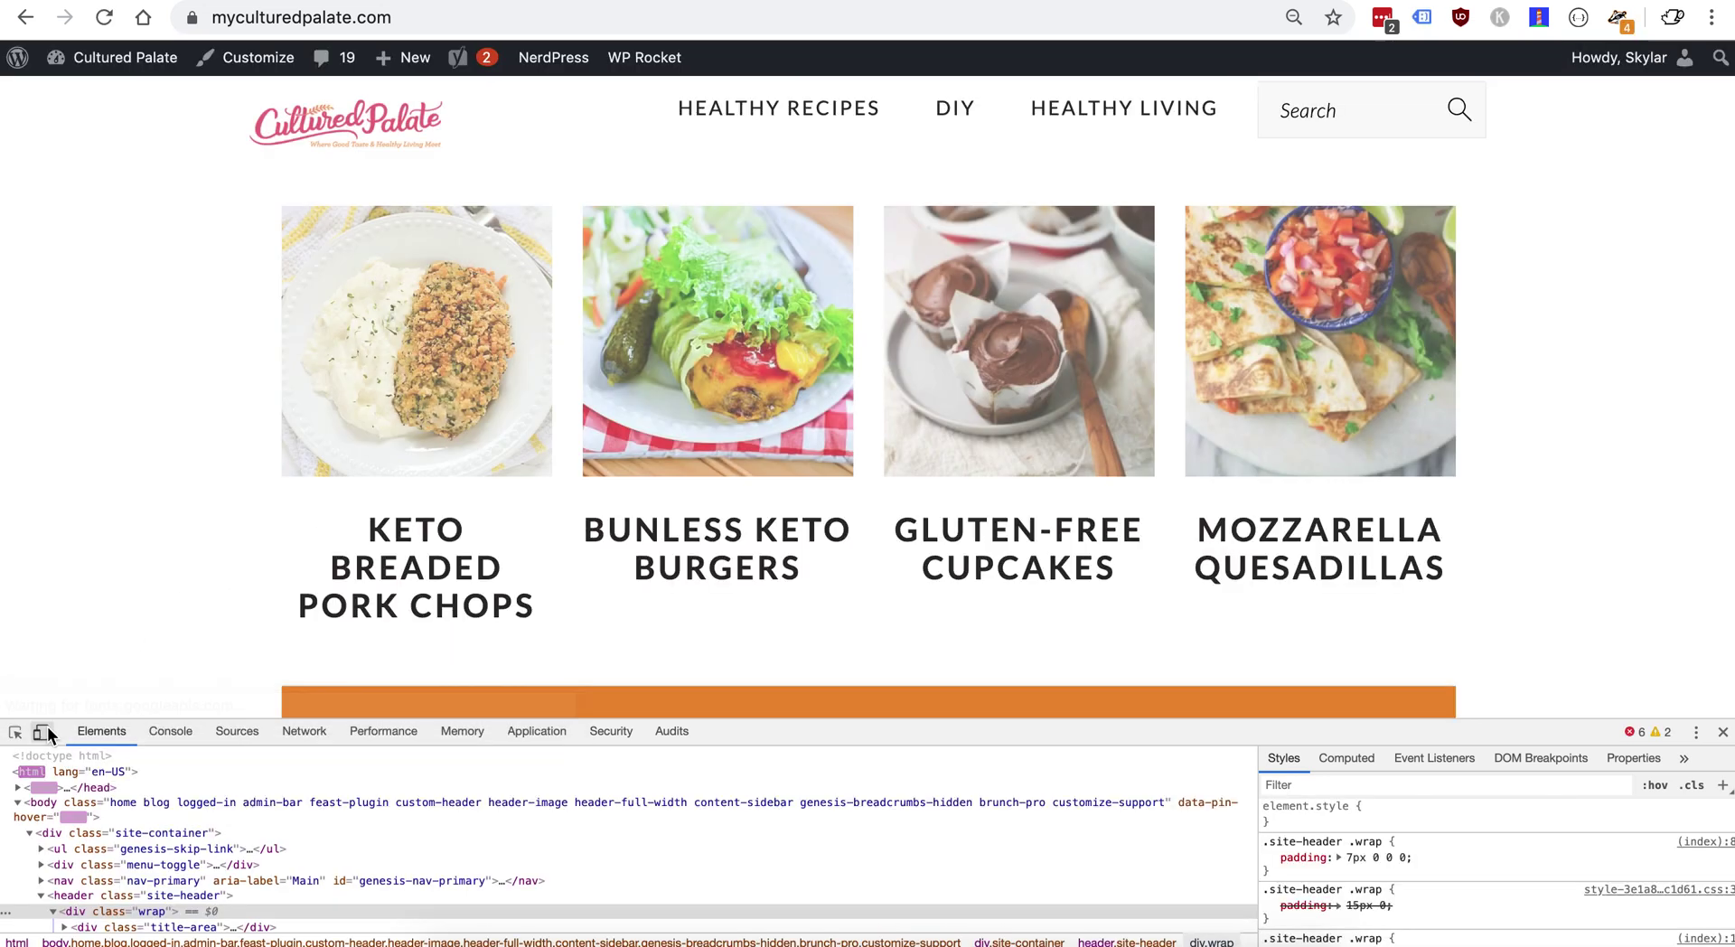
left_click(40, 732)
scroll(721, 462, "down", 2)
key("super+r")
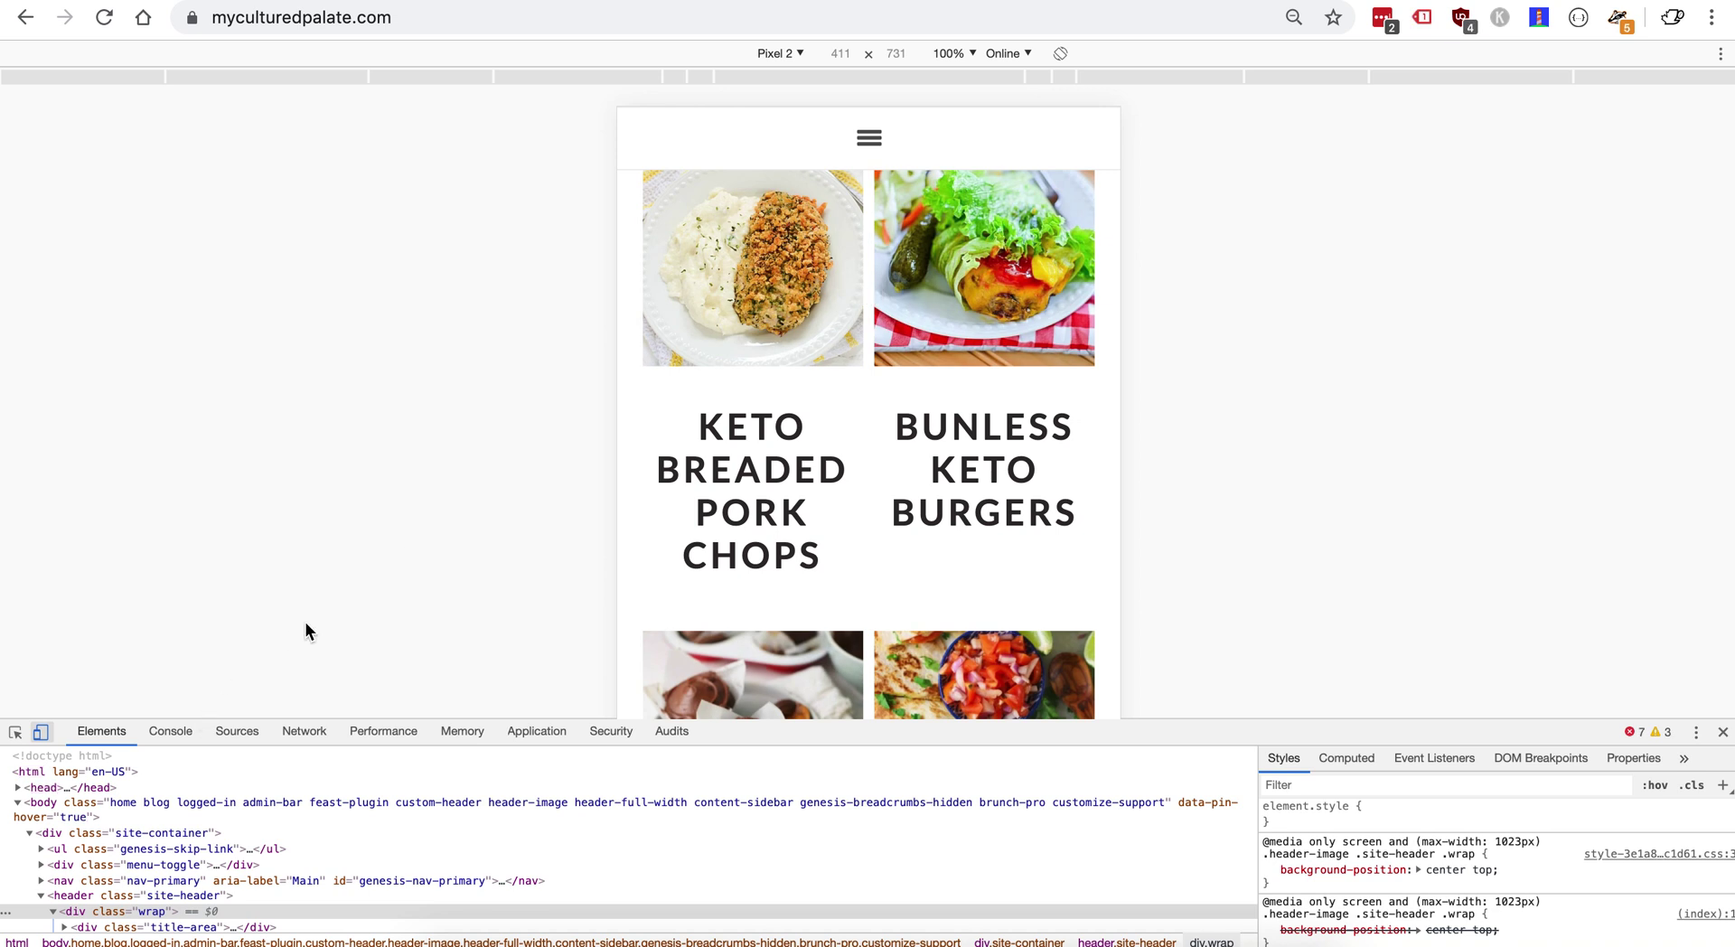
key("super+r")
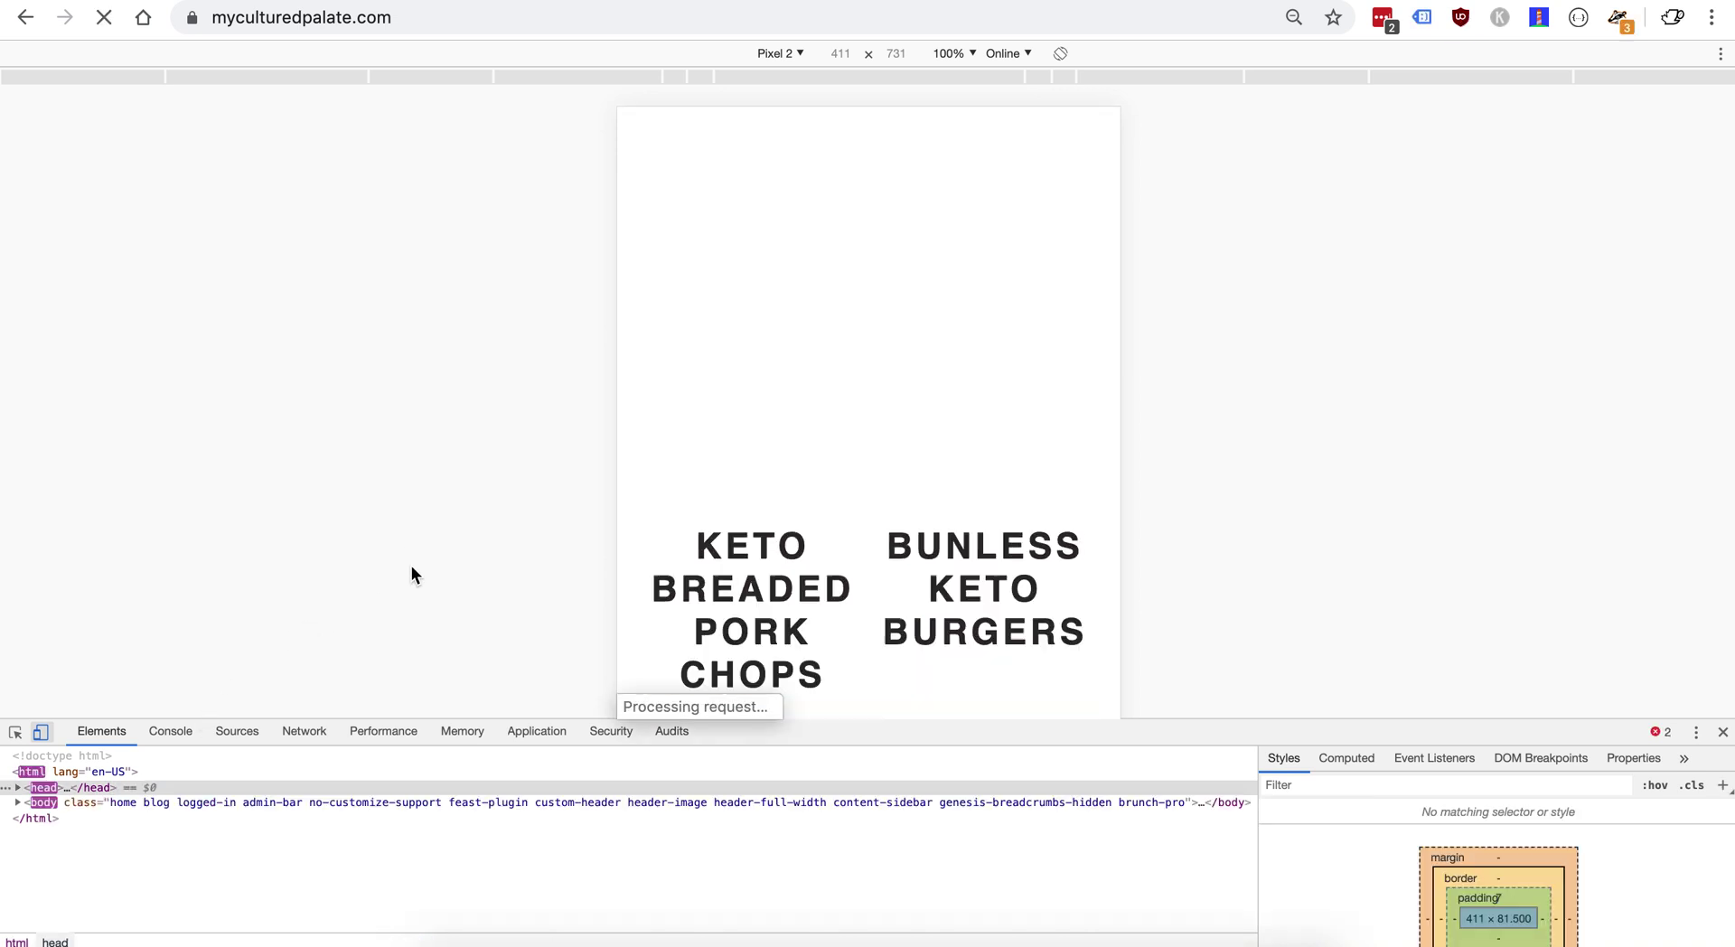
left_click(41, 731)
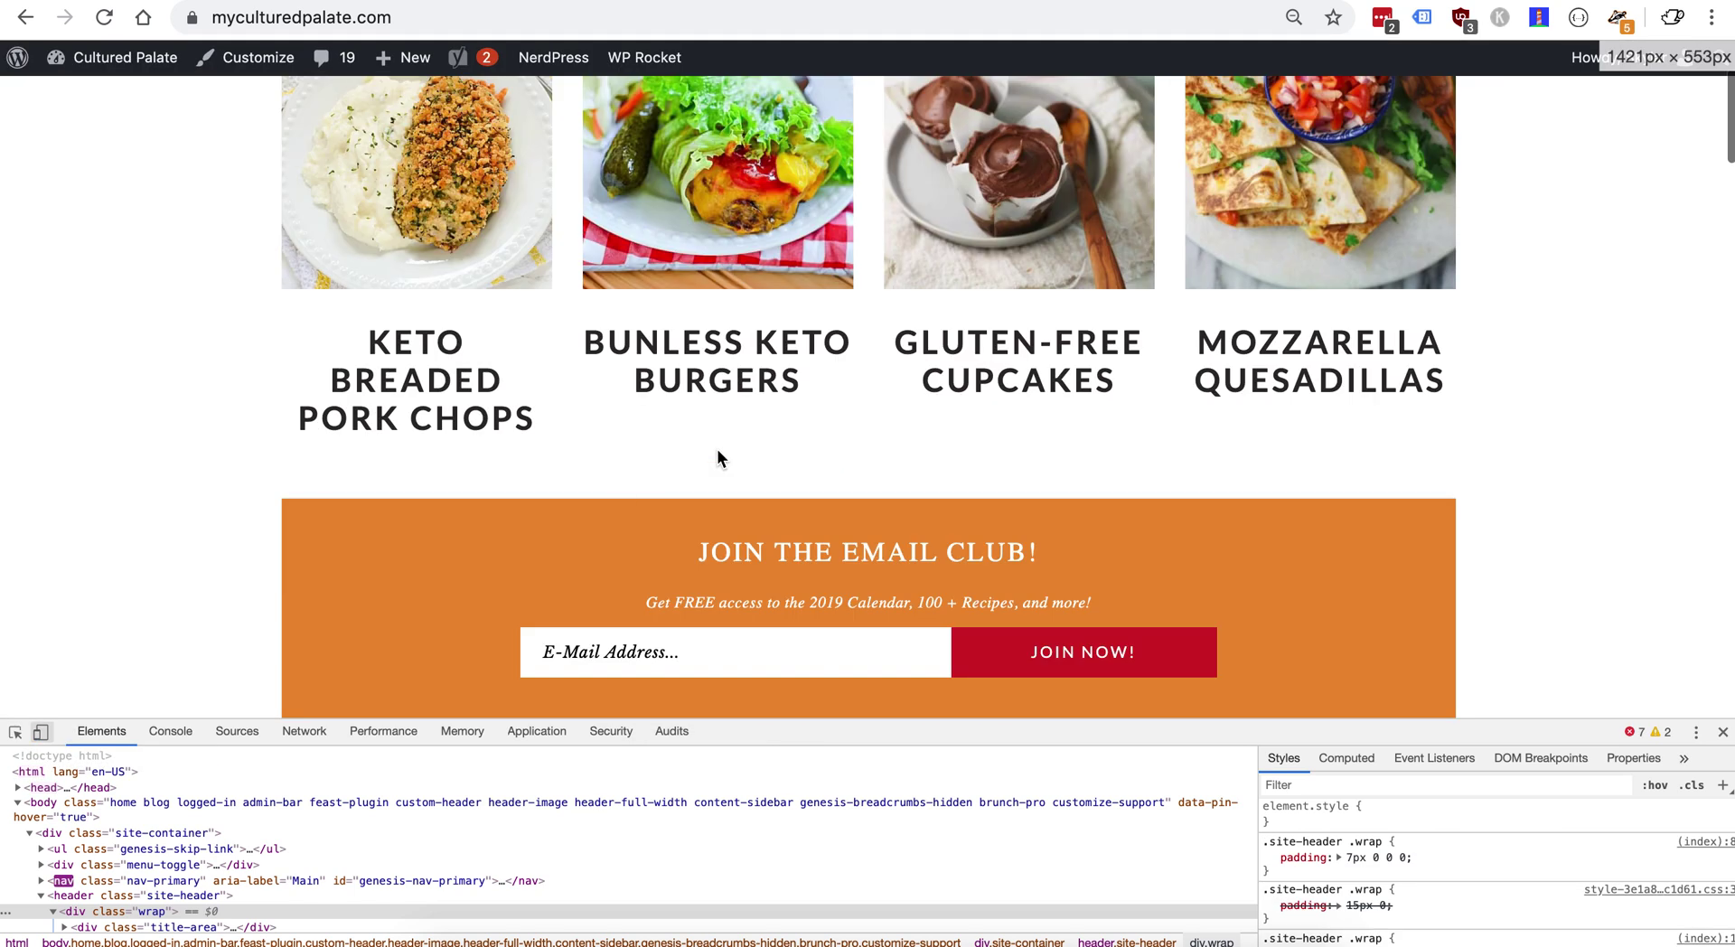
Step: Purge the homepage URL from the WP Rocket cache and show the NerdPress Cloudproxy clearing options
mouse_move(645, 57)
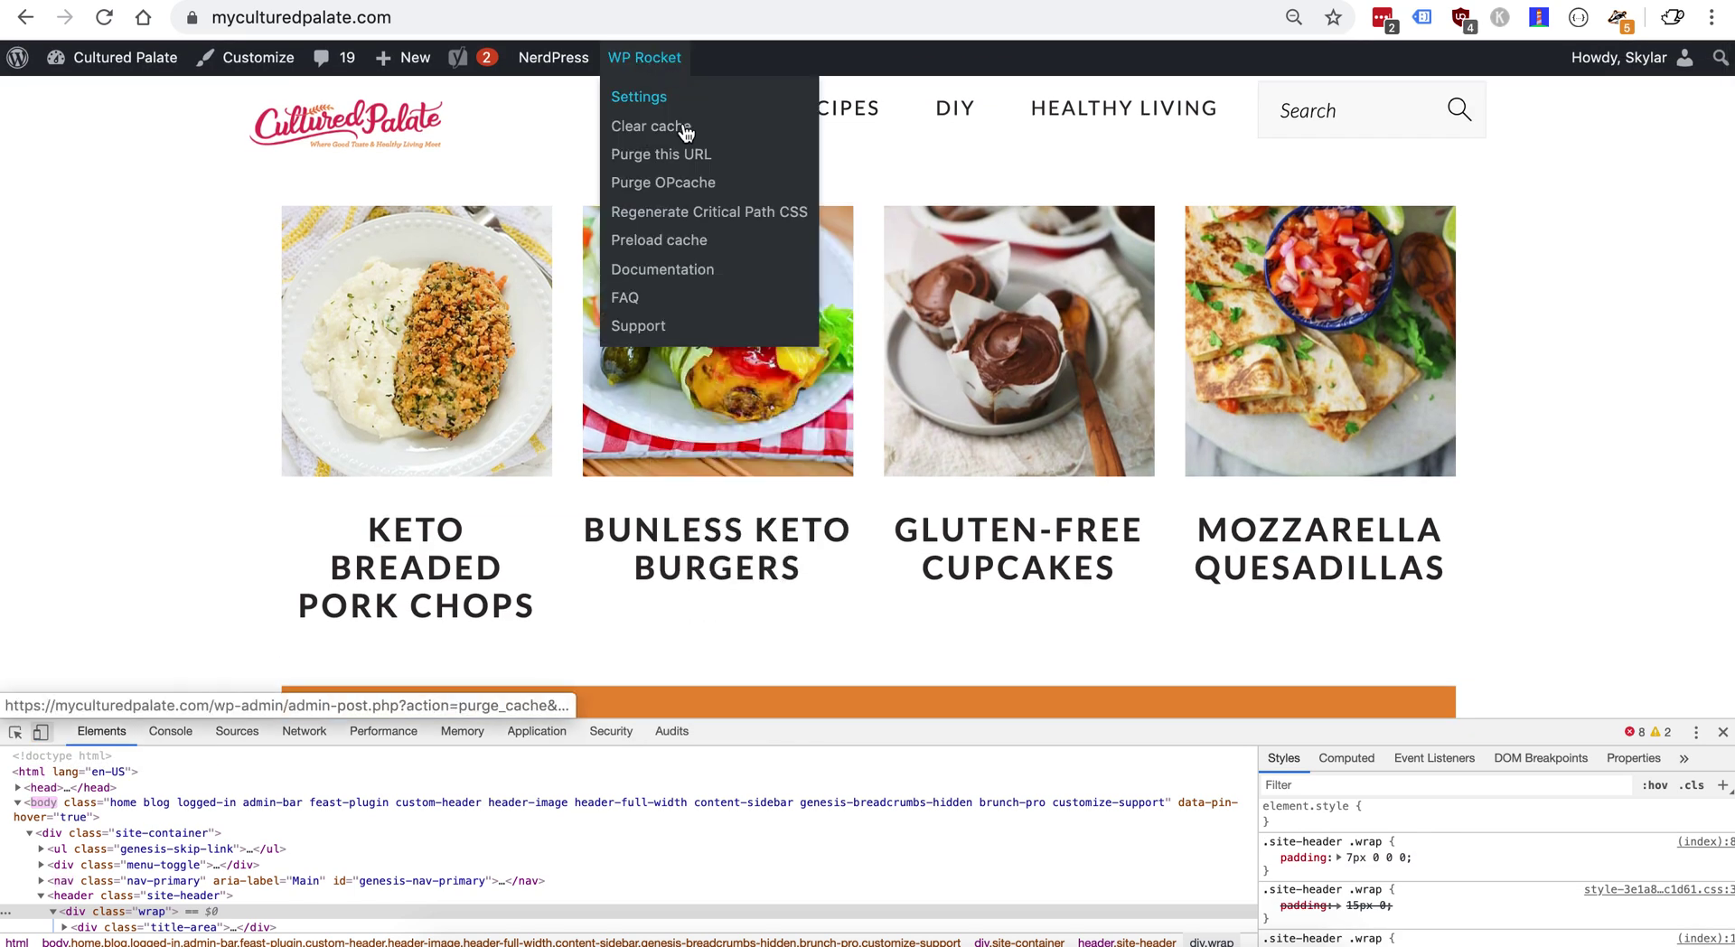
left_click(660, 155)
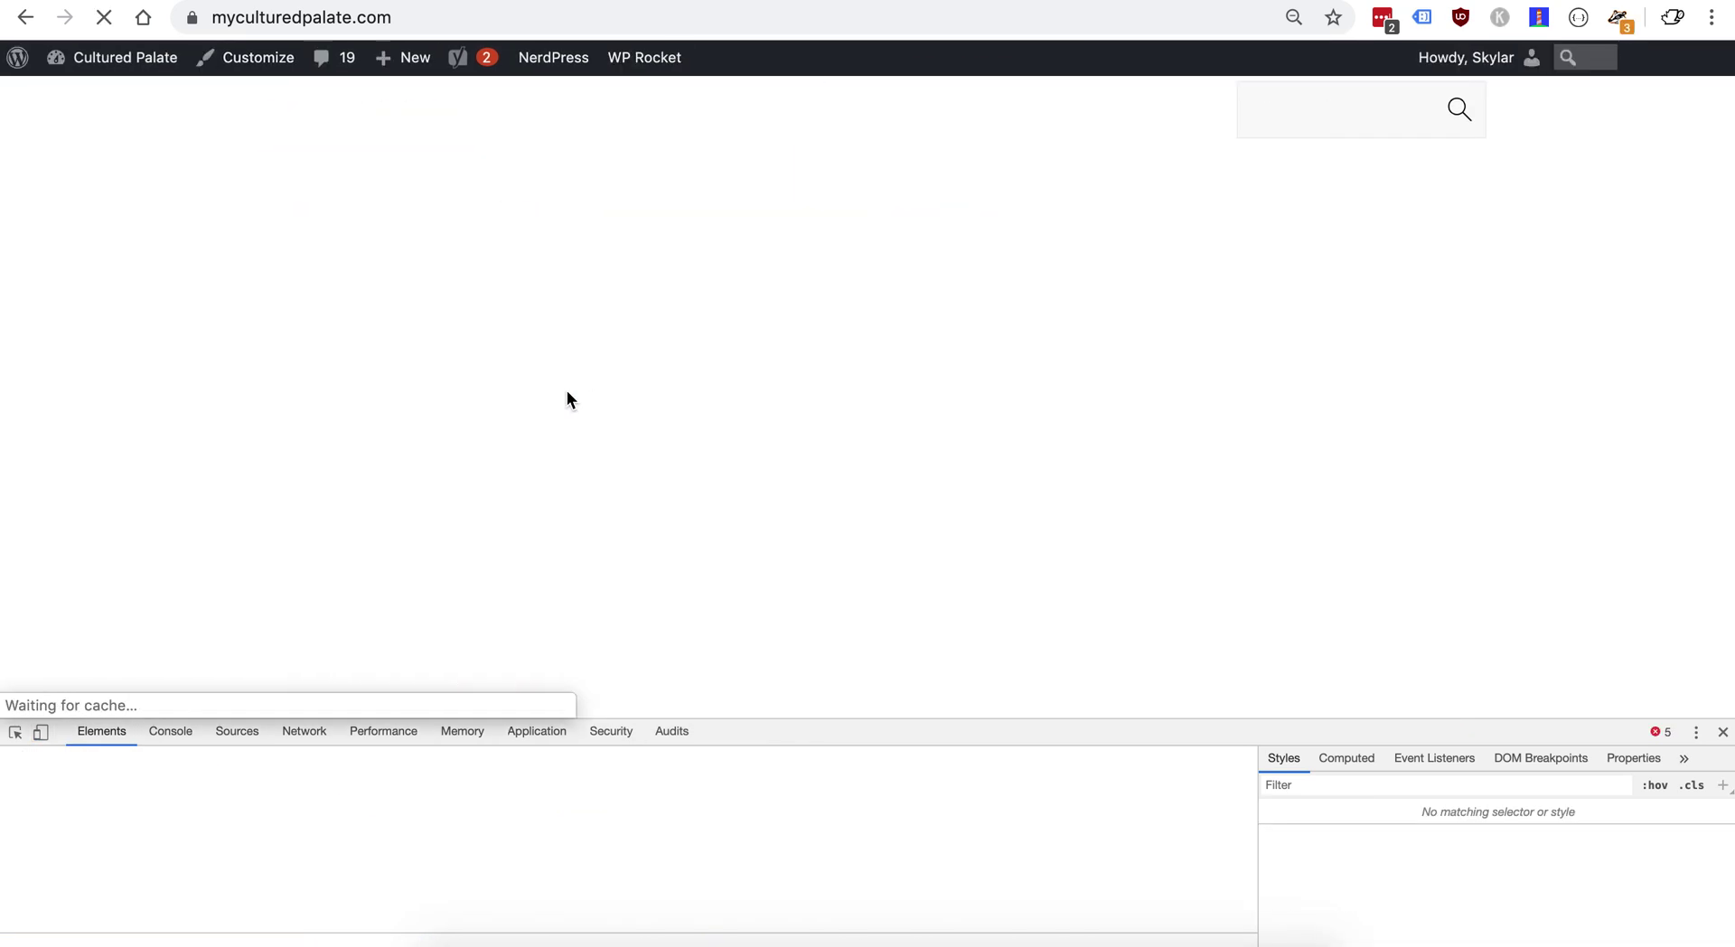
mouse_move(566, 54)
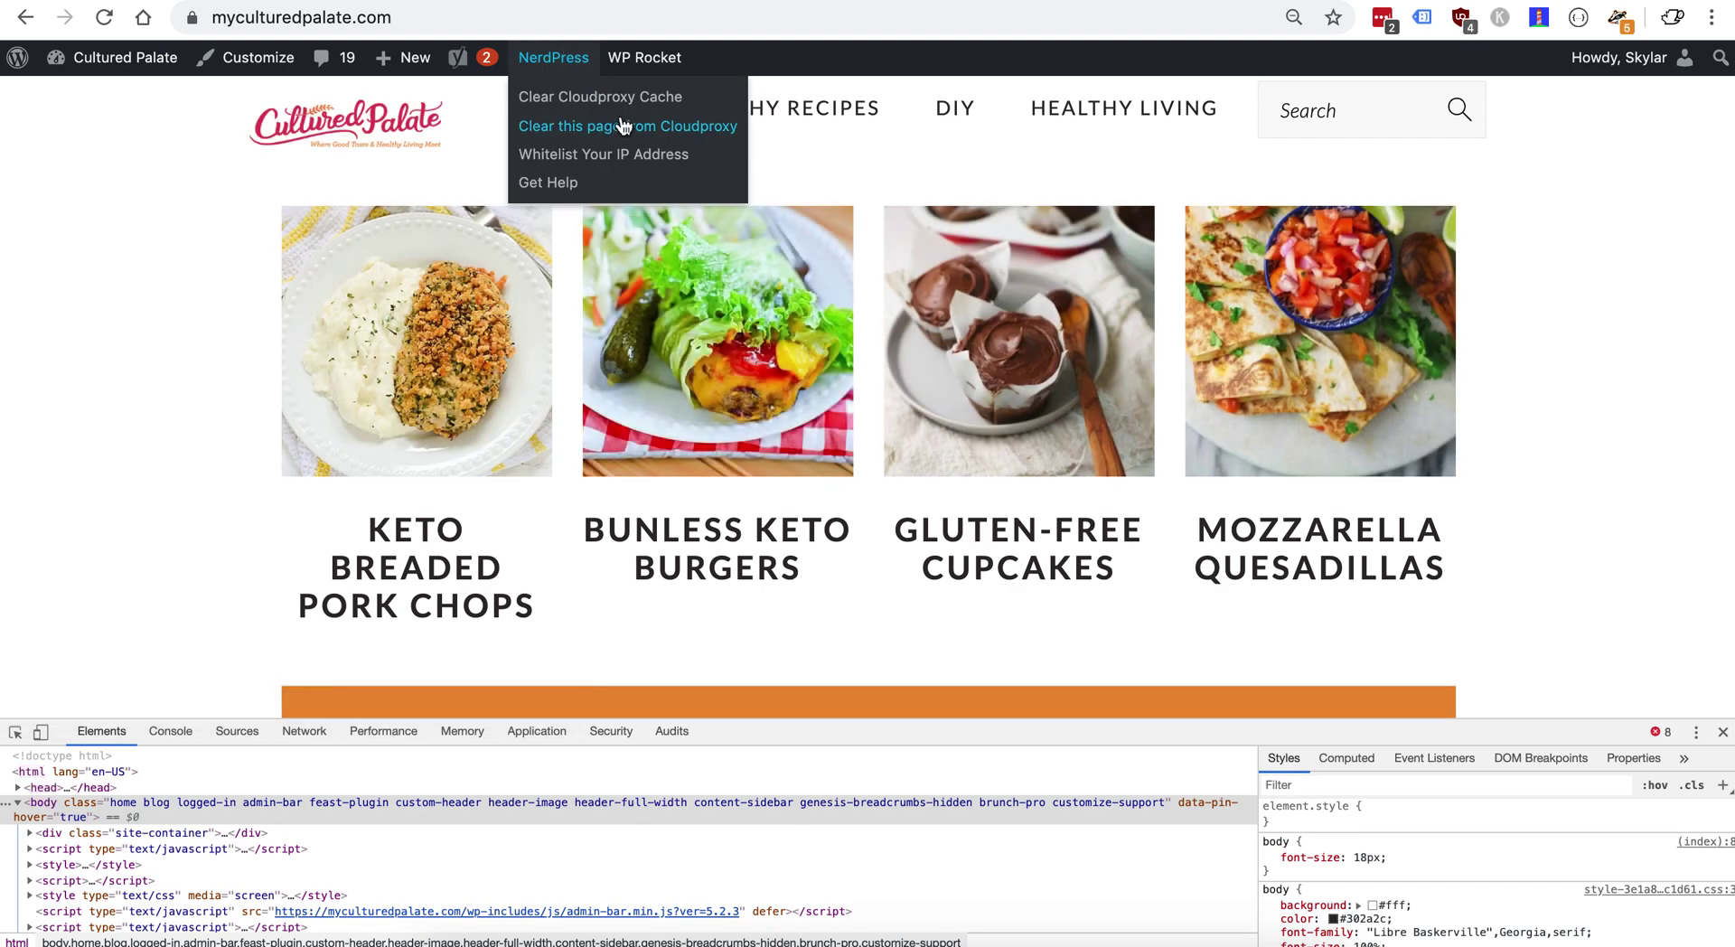
Step: Check the new mobile header on the homepage in the Pixel 2 preview while scrolling, and open its hamburger menu
scroll(611, 281, "down", 3)
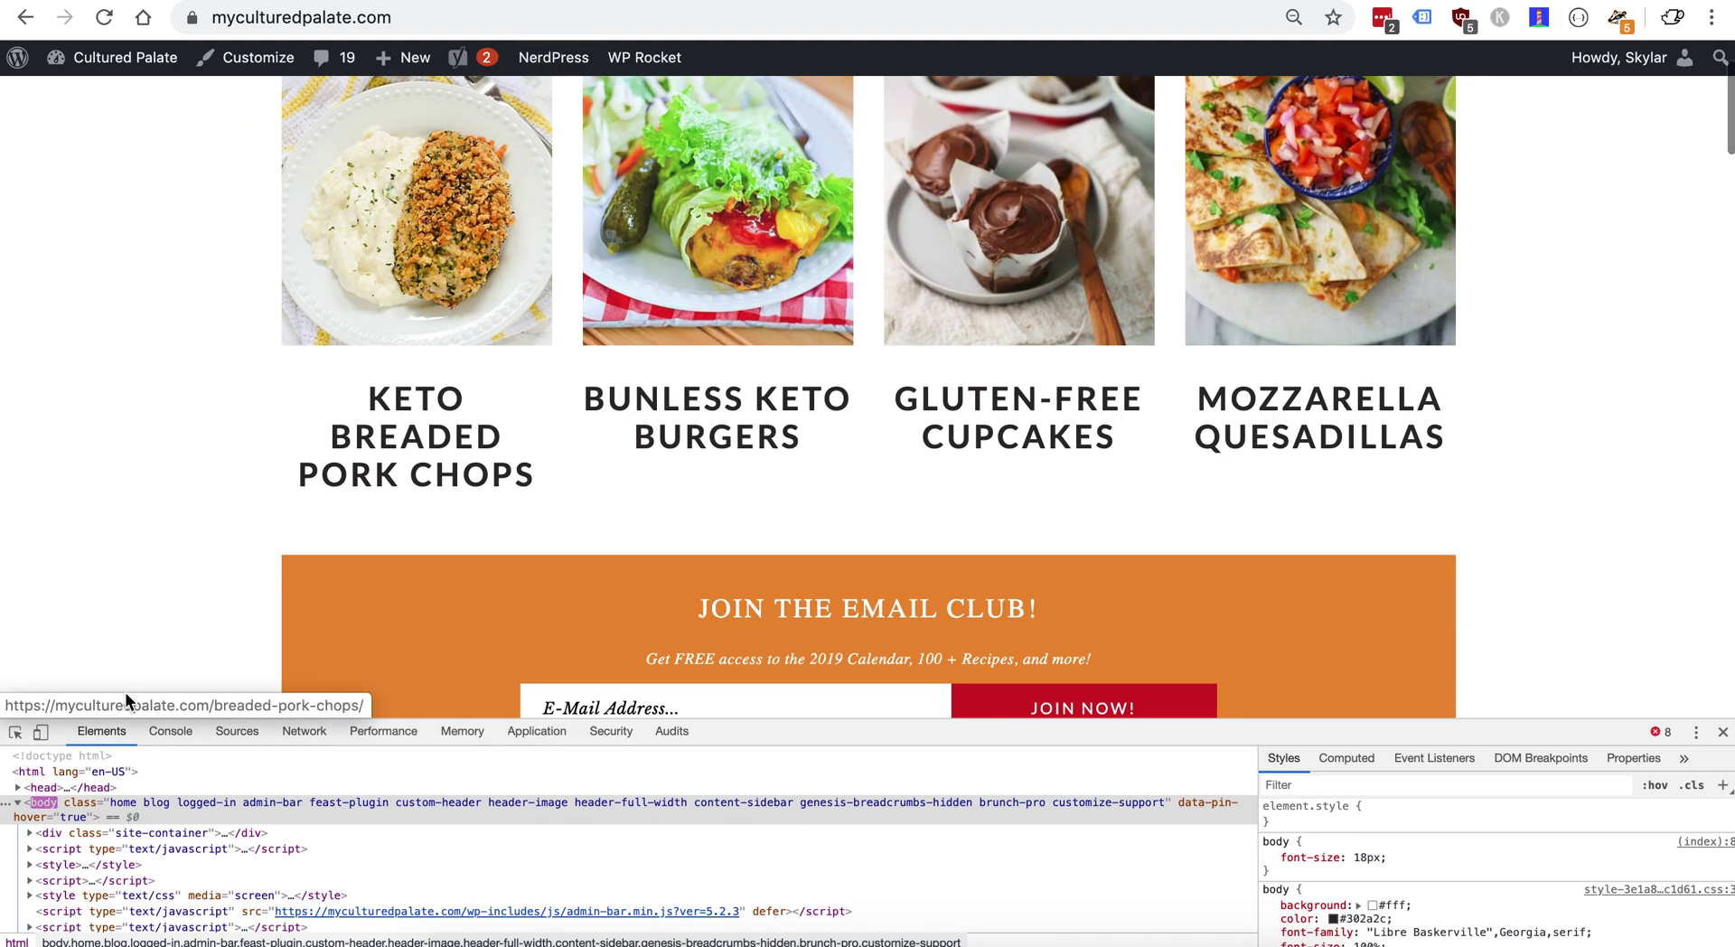
left_click(40, 731)
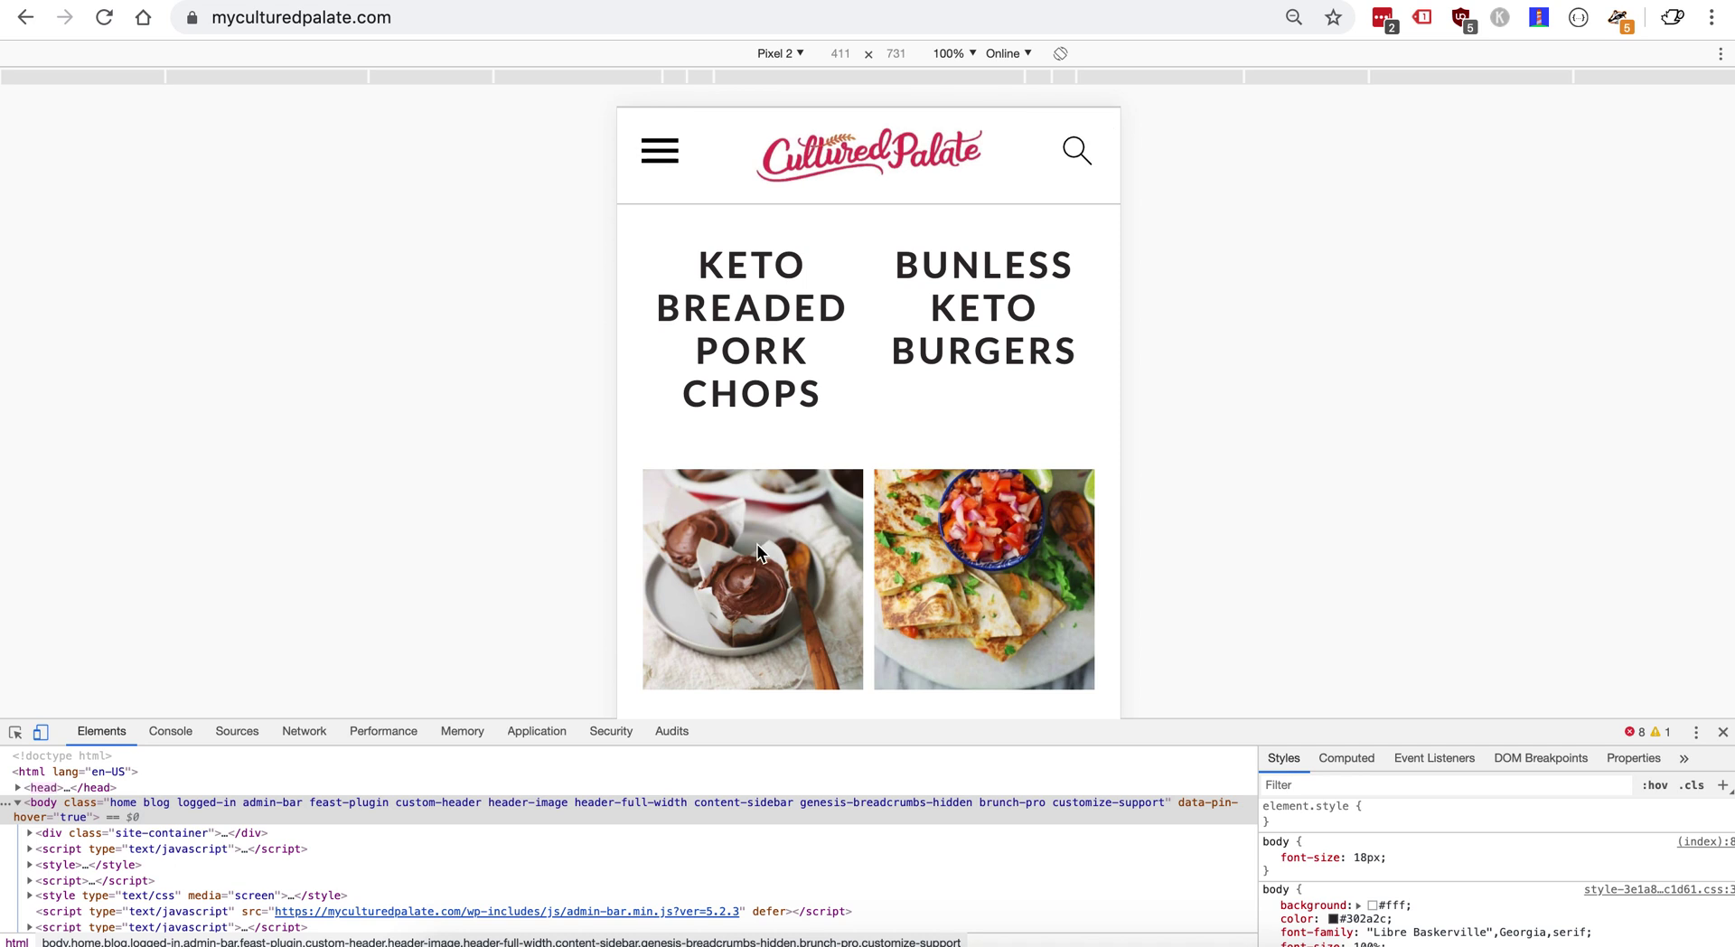
scroll(762, 555, "down", 1)
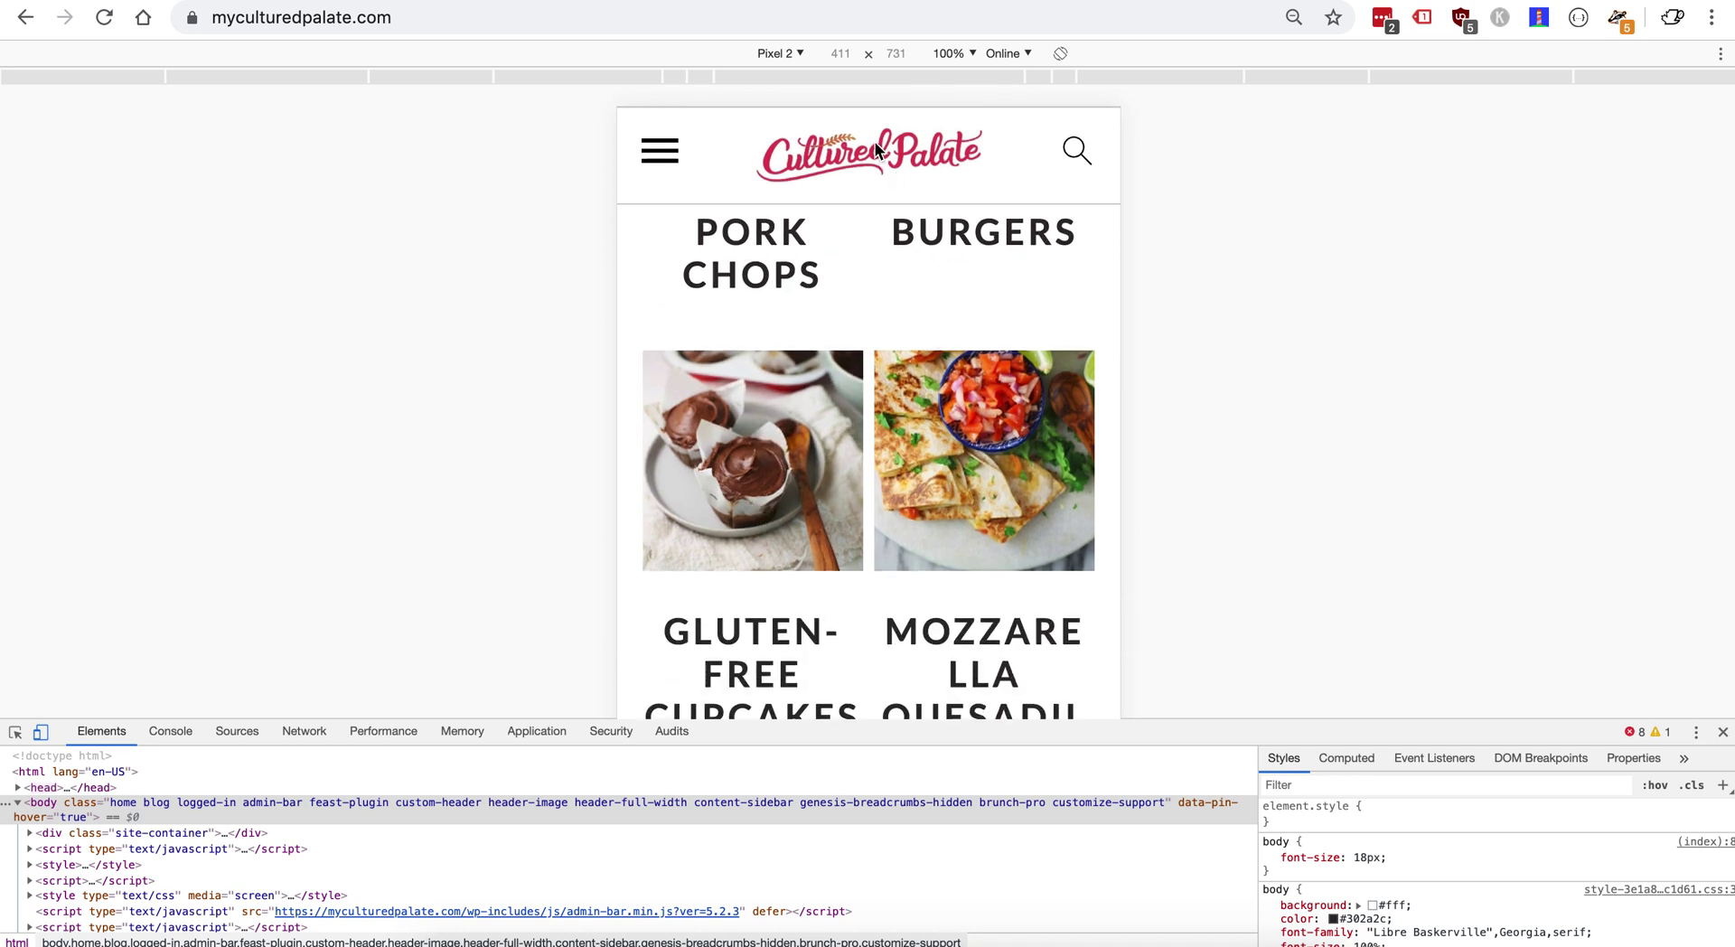
left_click(659, 151)
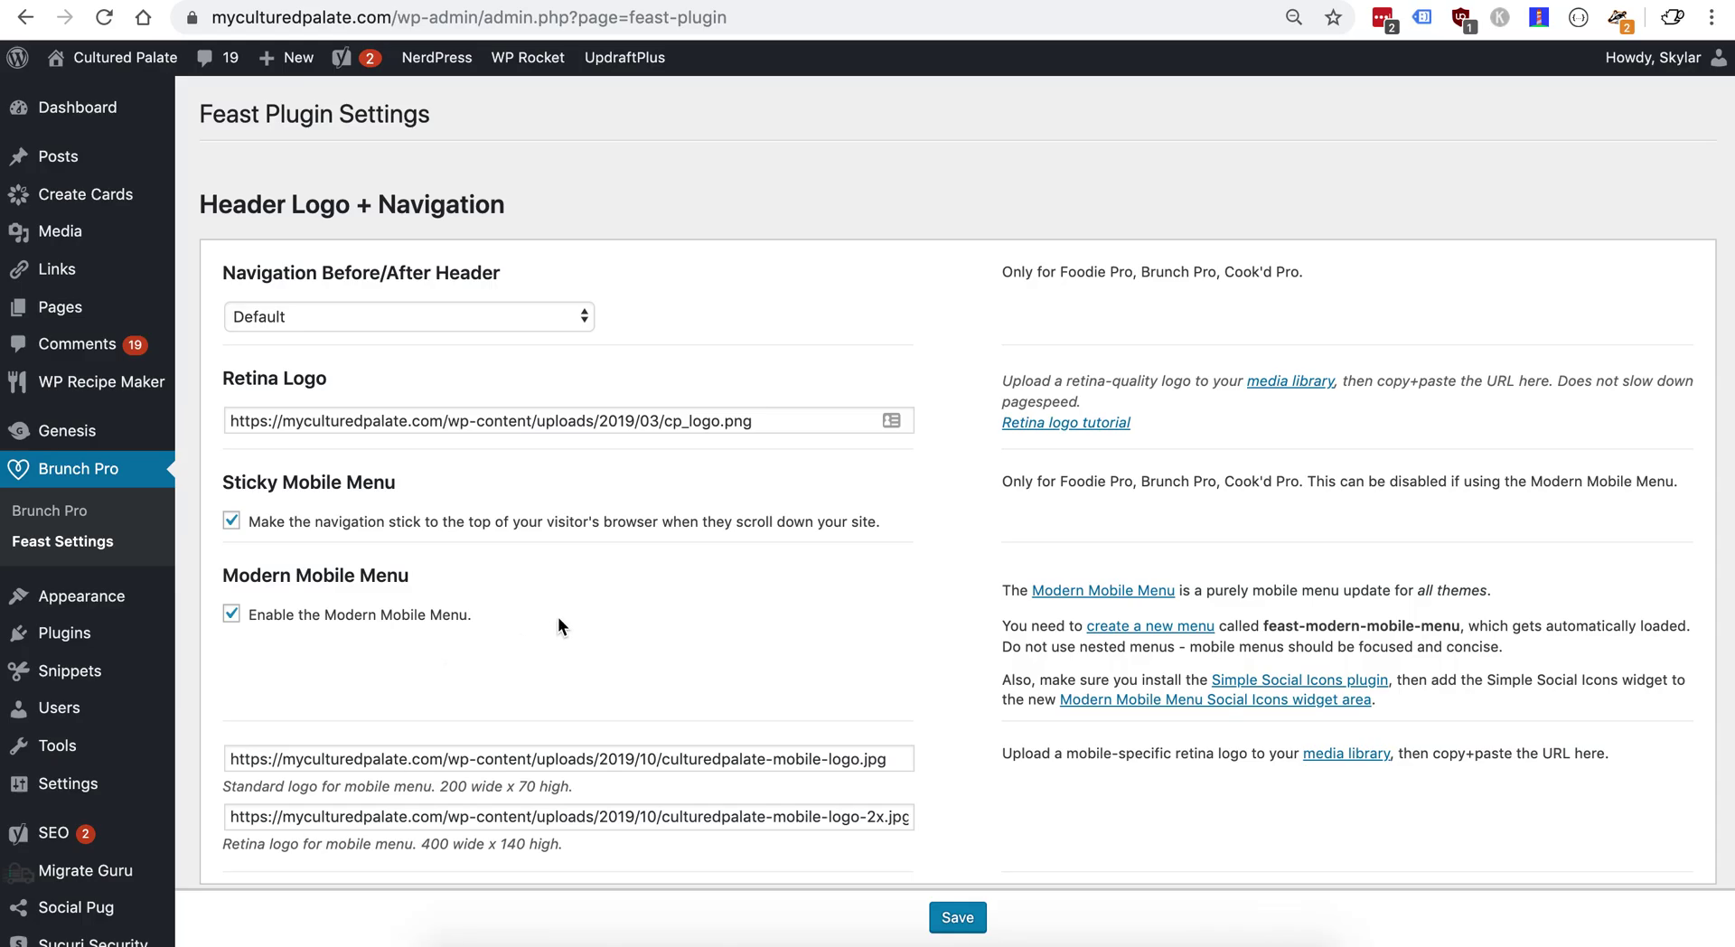
Step: Create a new WordPress menu named feast-modern-mobile-menu
scroll(947, 528, "down", 3)
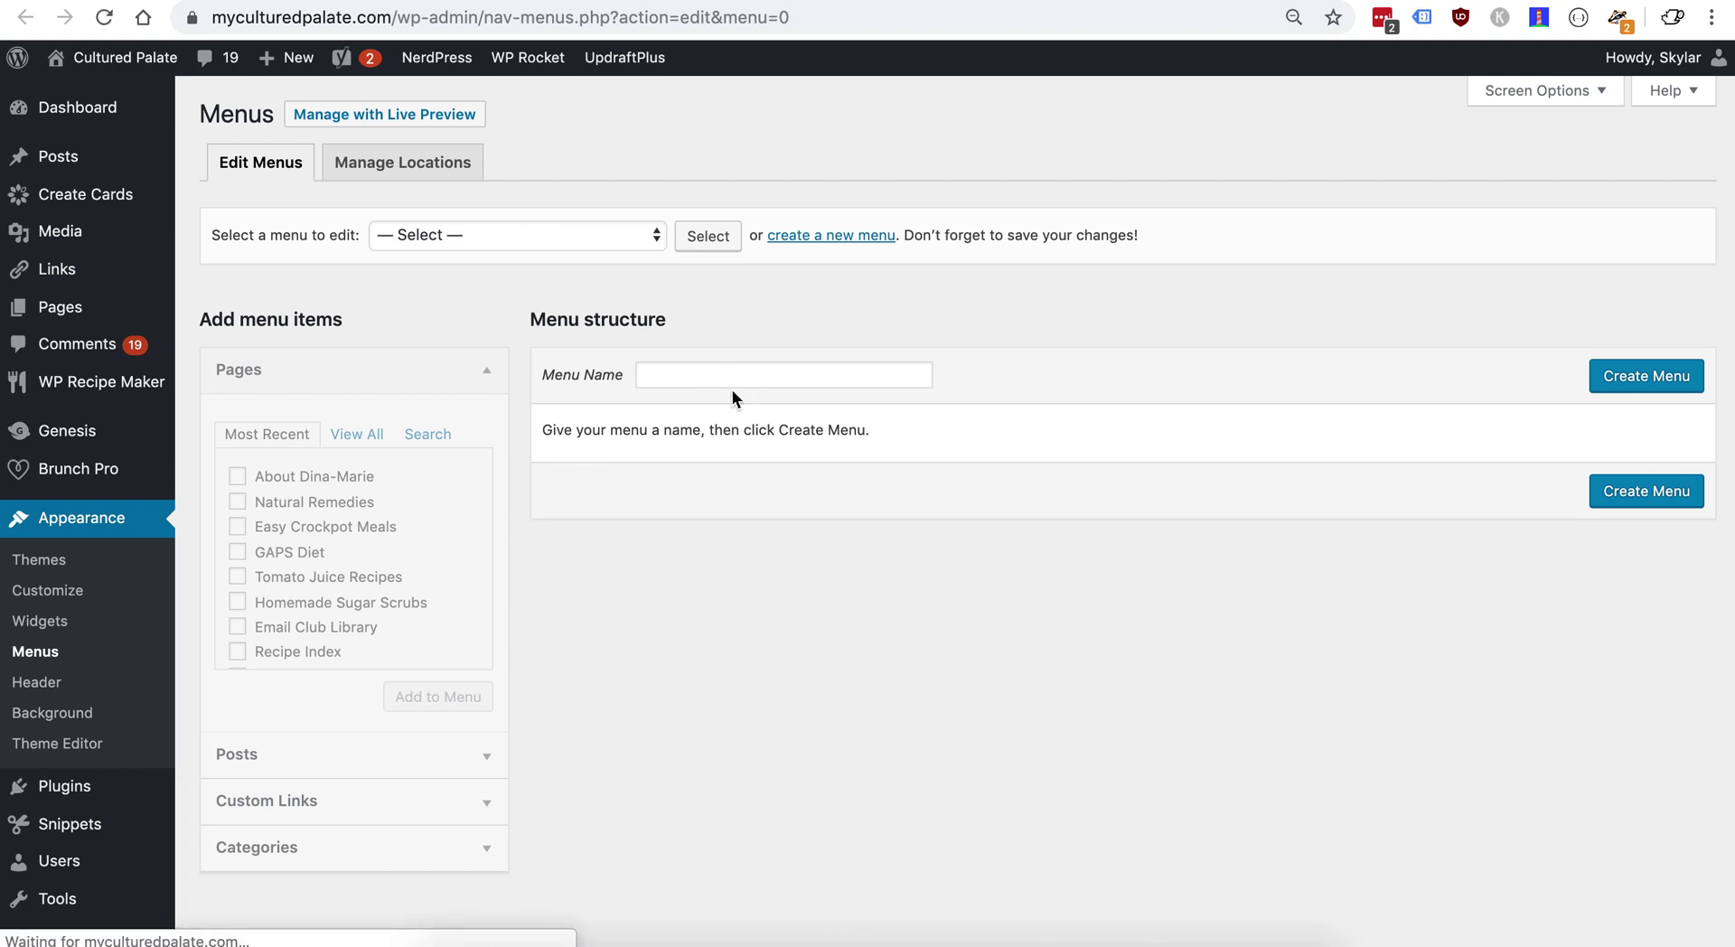
left_click(736, 377)
type("feast-modern-mobile-menu")
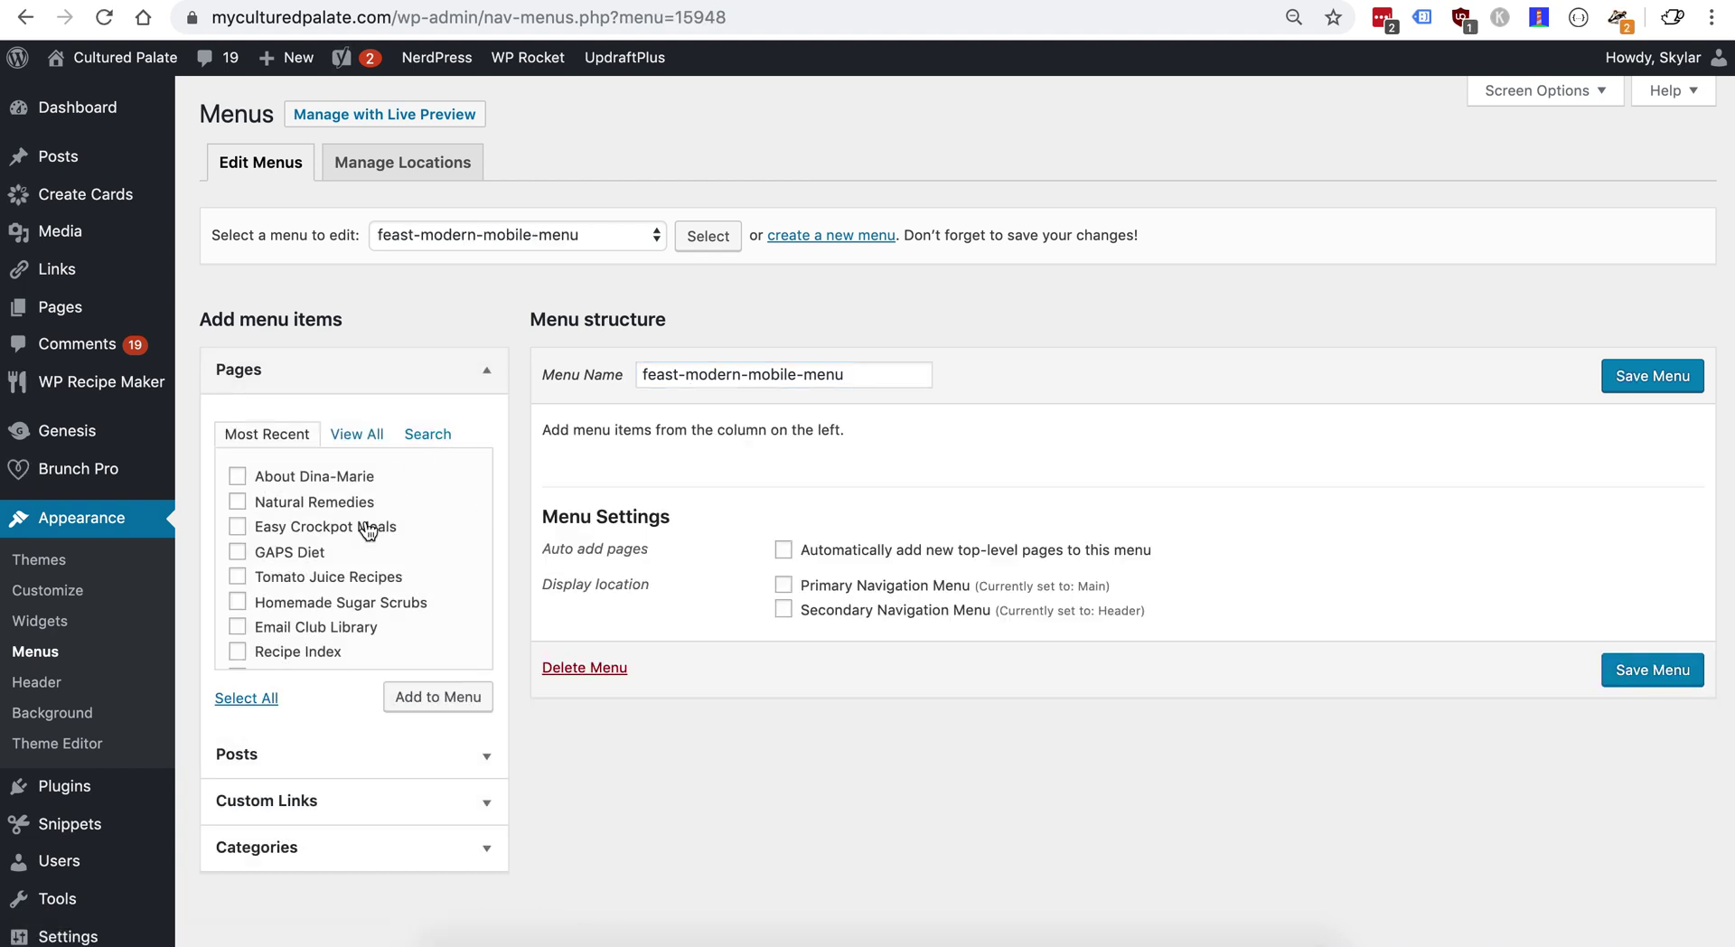
Step: Search the pages for "about" and add the About / Contact page to the feast-modern-mobile-menu
scroll(365, 532, "down", 2)
left_click(427, 435)
type("about")
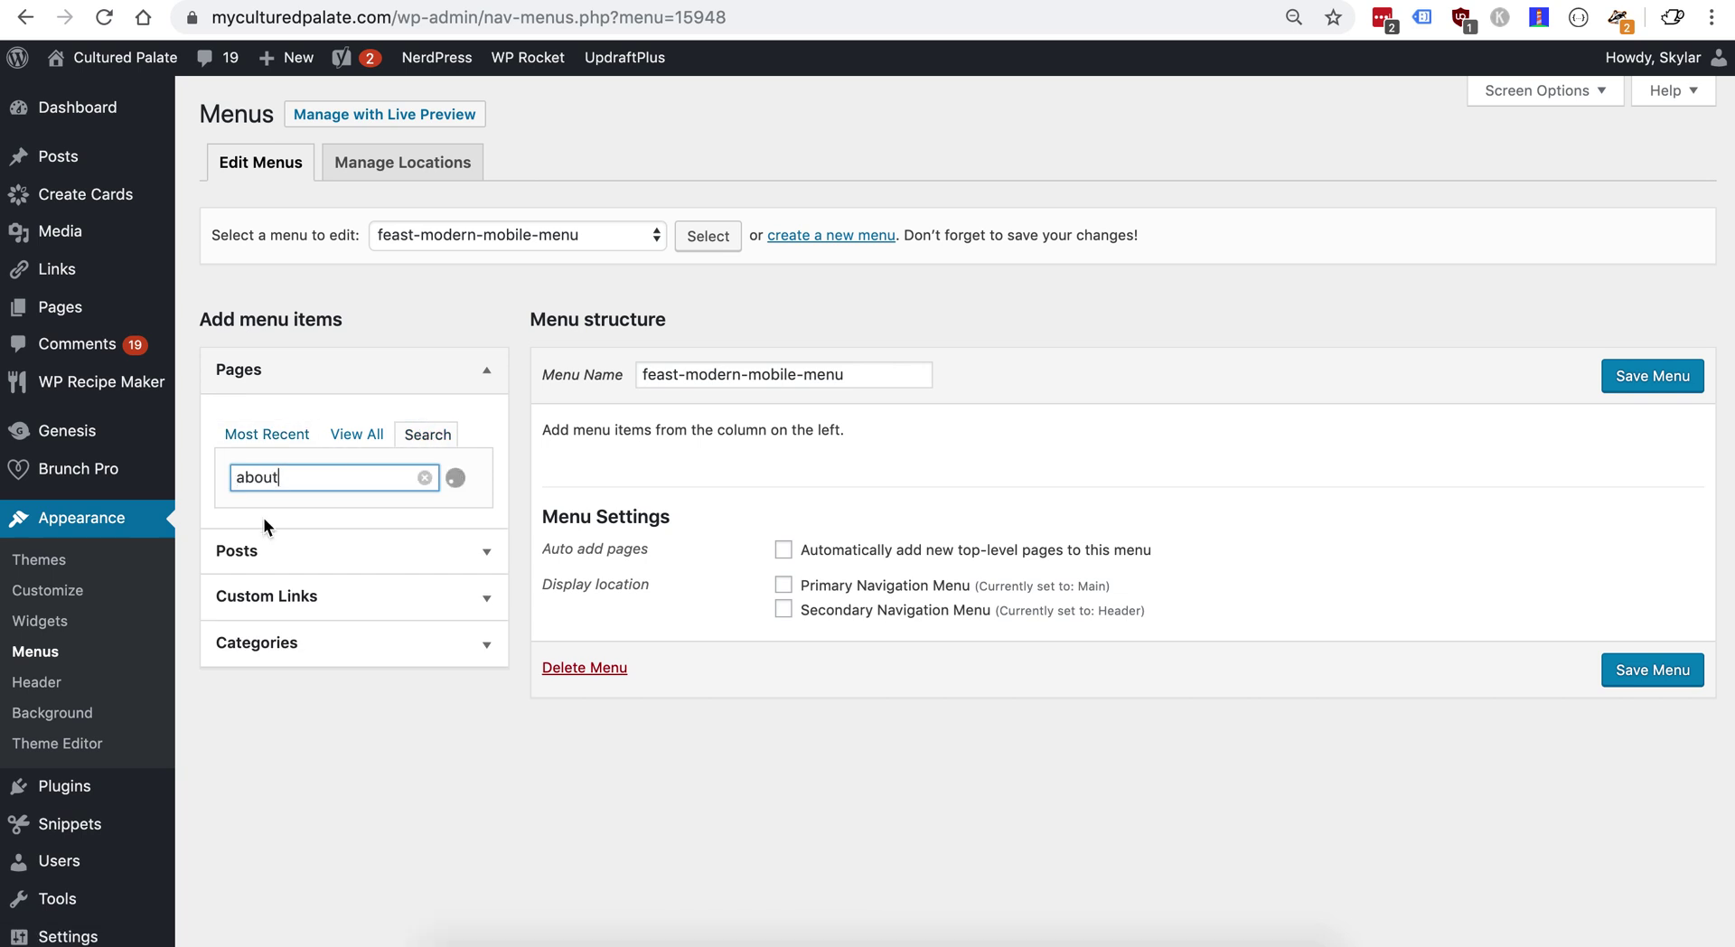
scroll(329, 560, "down", 2)
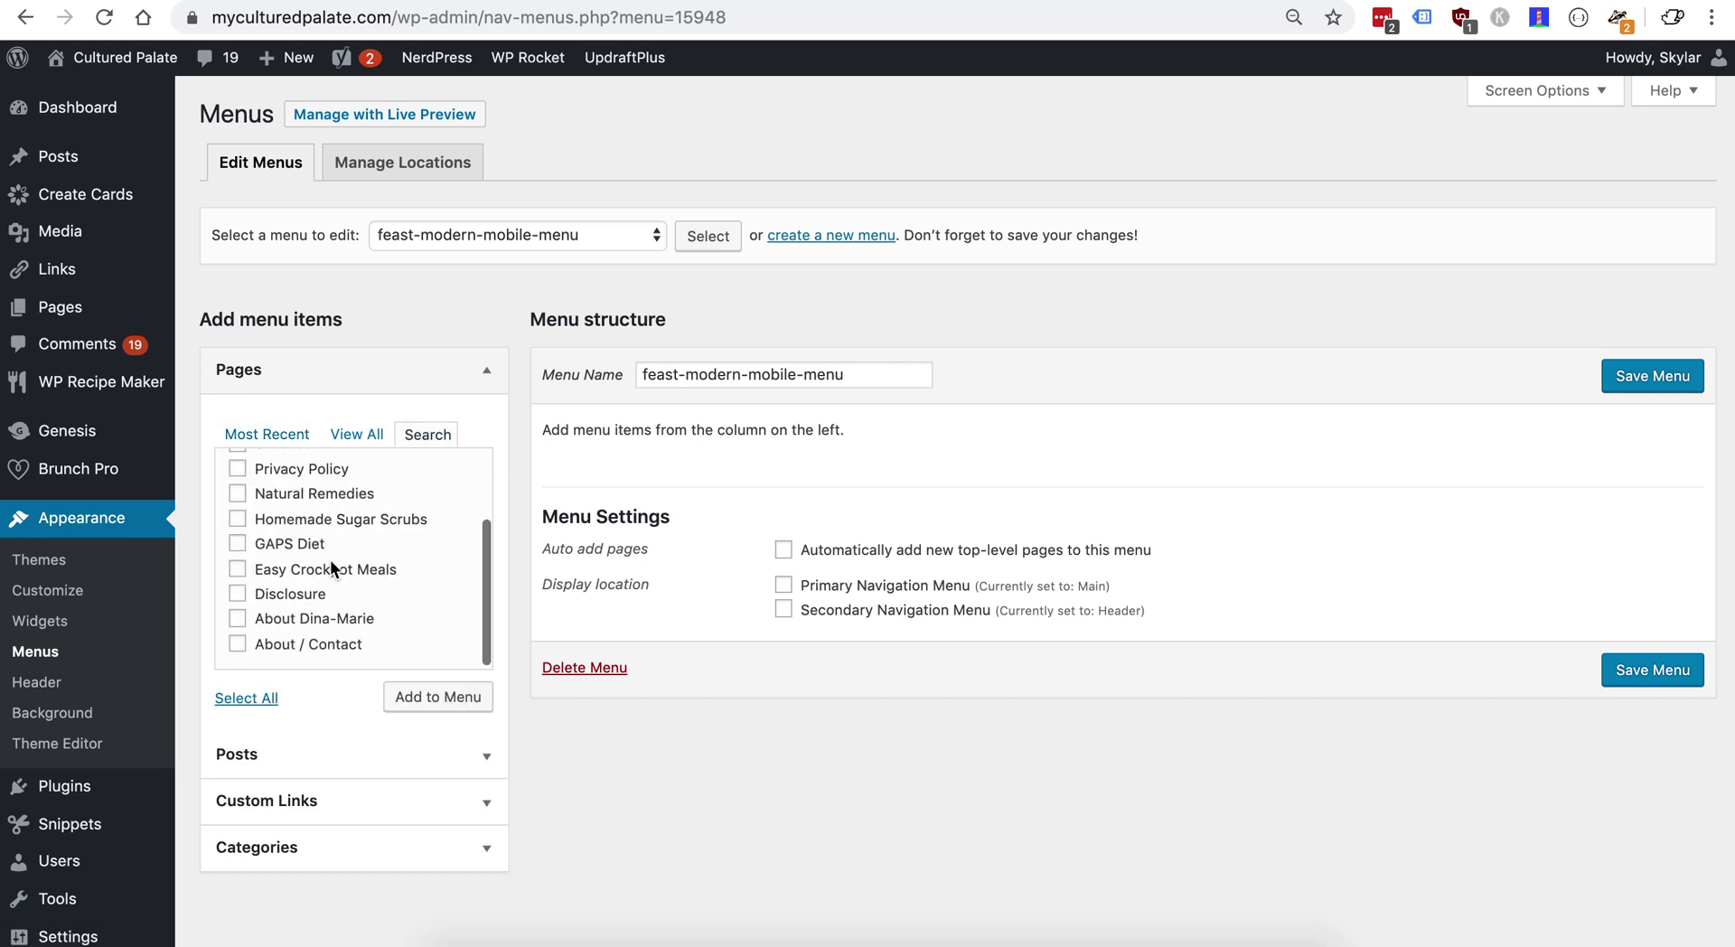
left_click(427, 698)
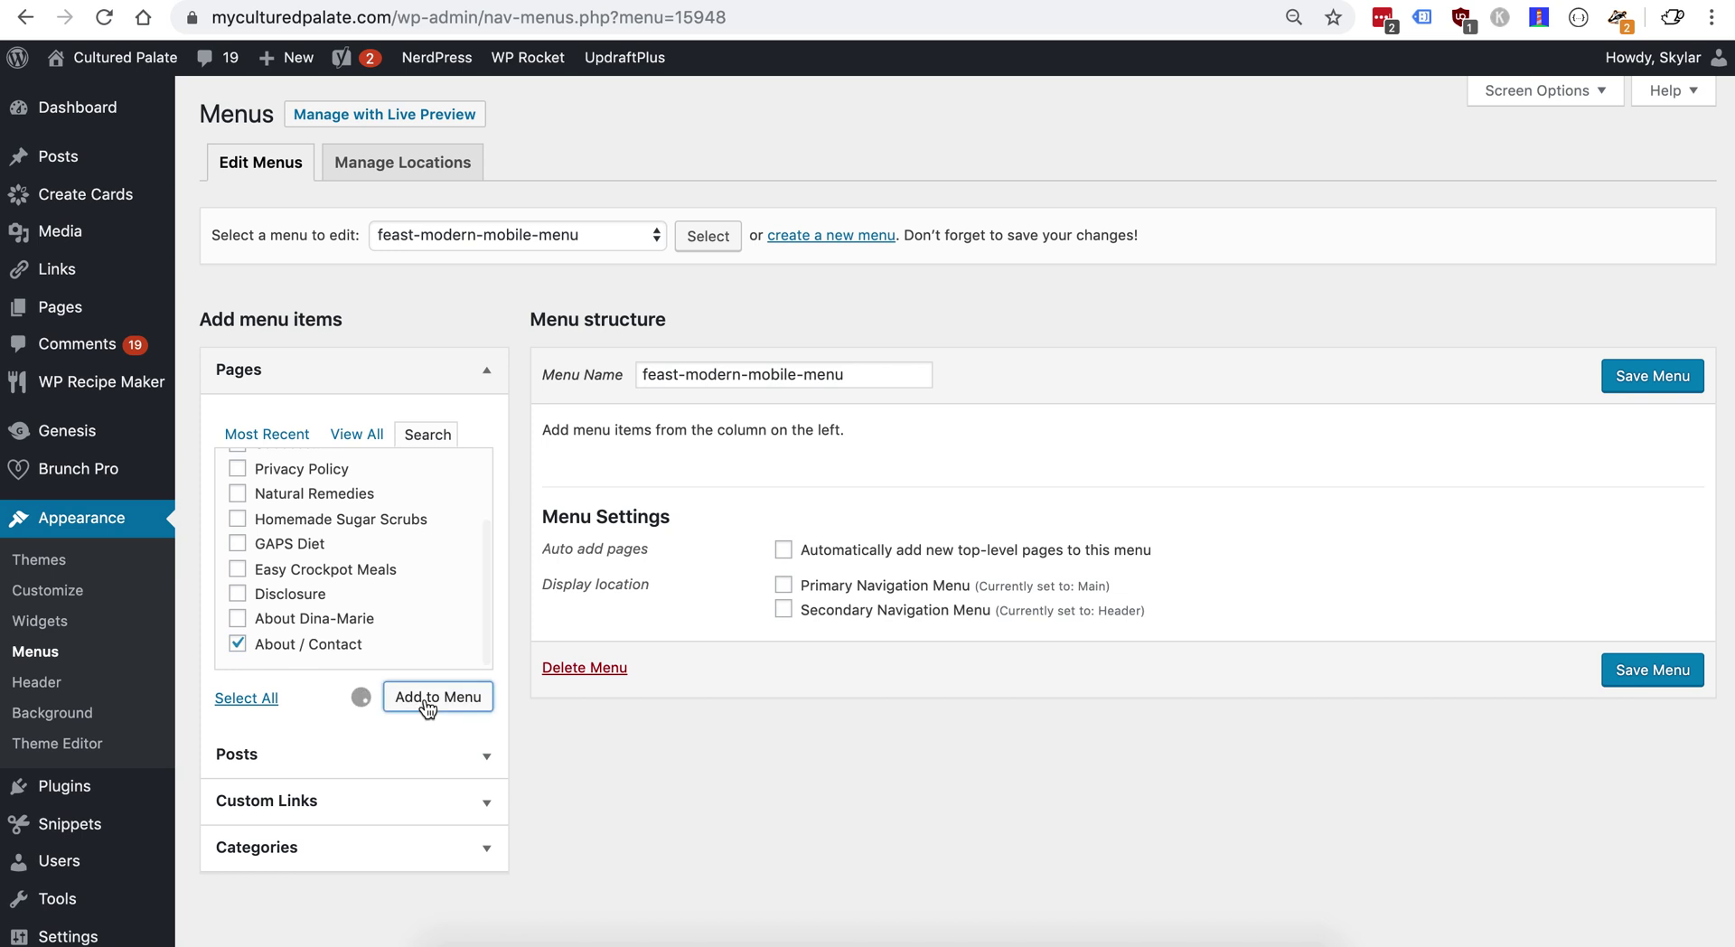
Step: Search the categories for "healthy" and add Healthy Eating and Healthy Living to the menu
left_click(323, 848)
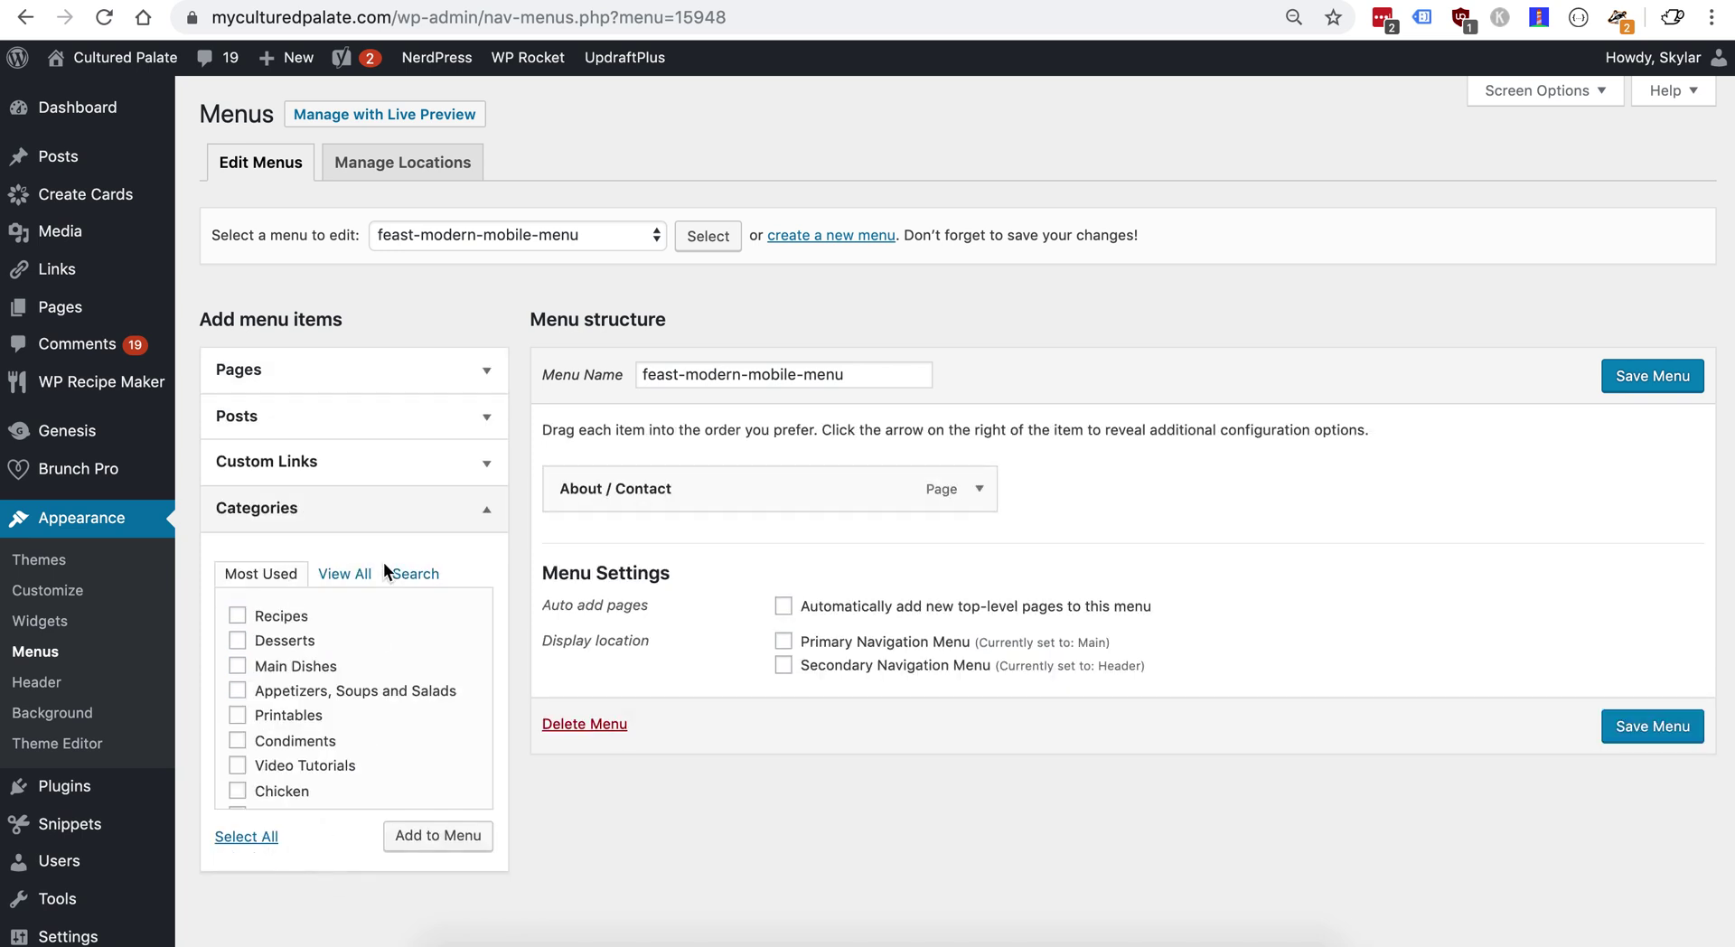
left_click(417, 578)
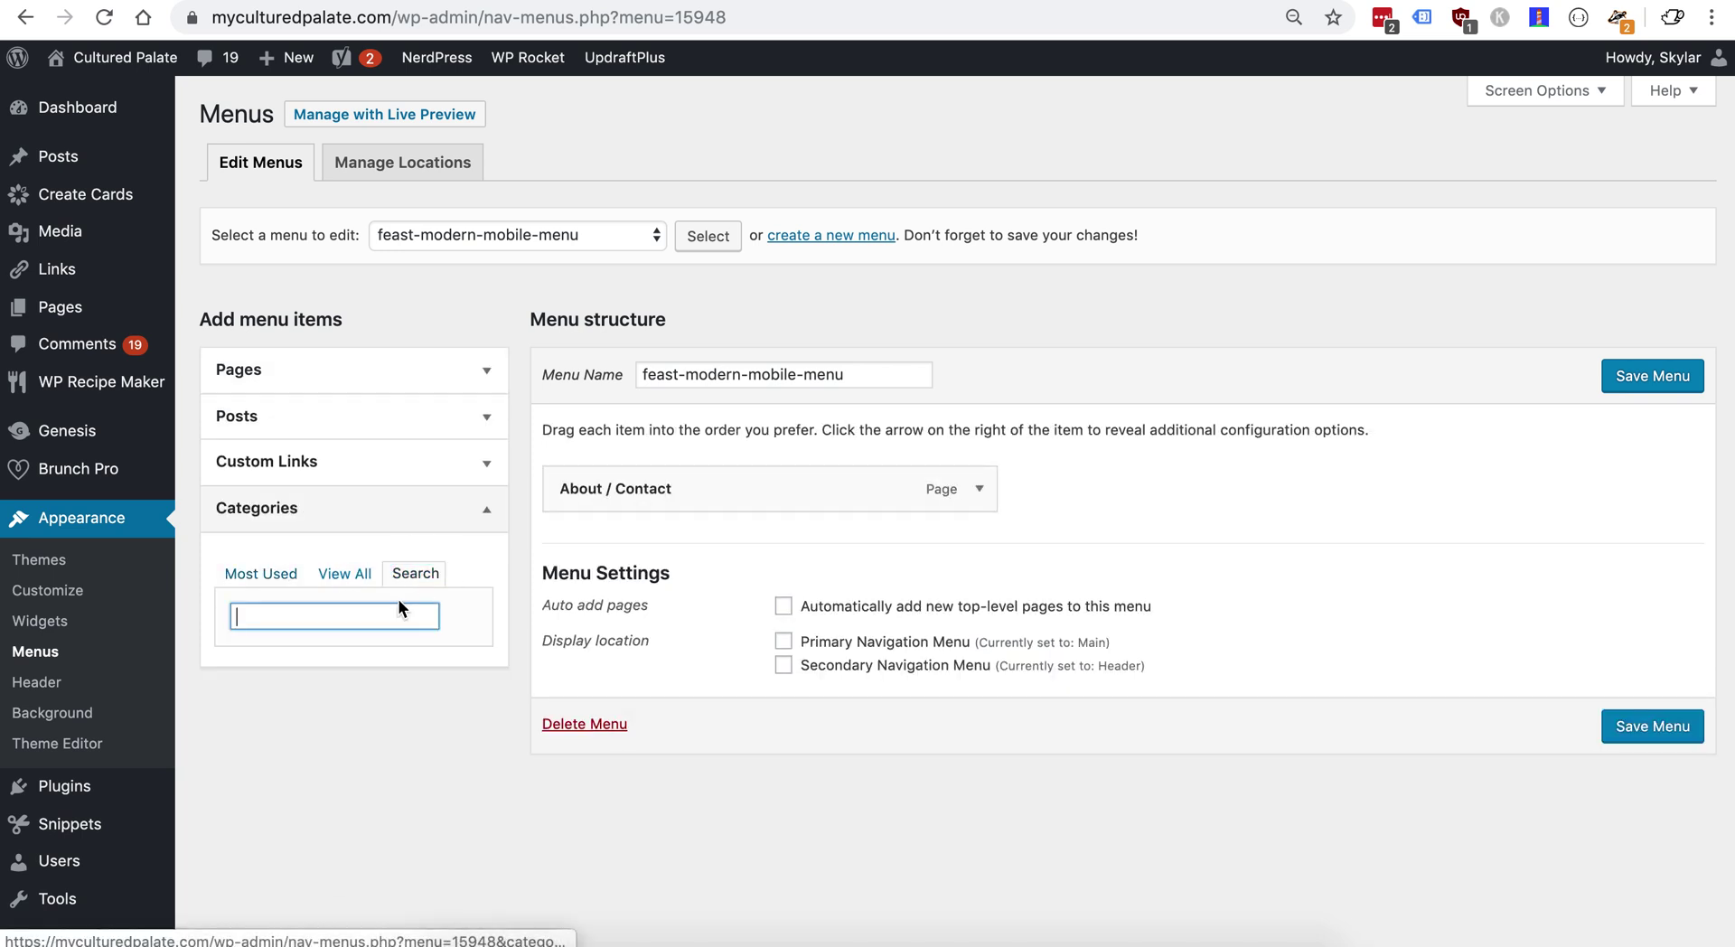
type("healt")
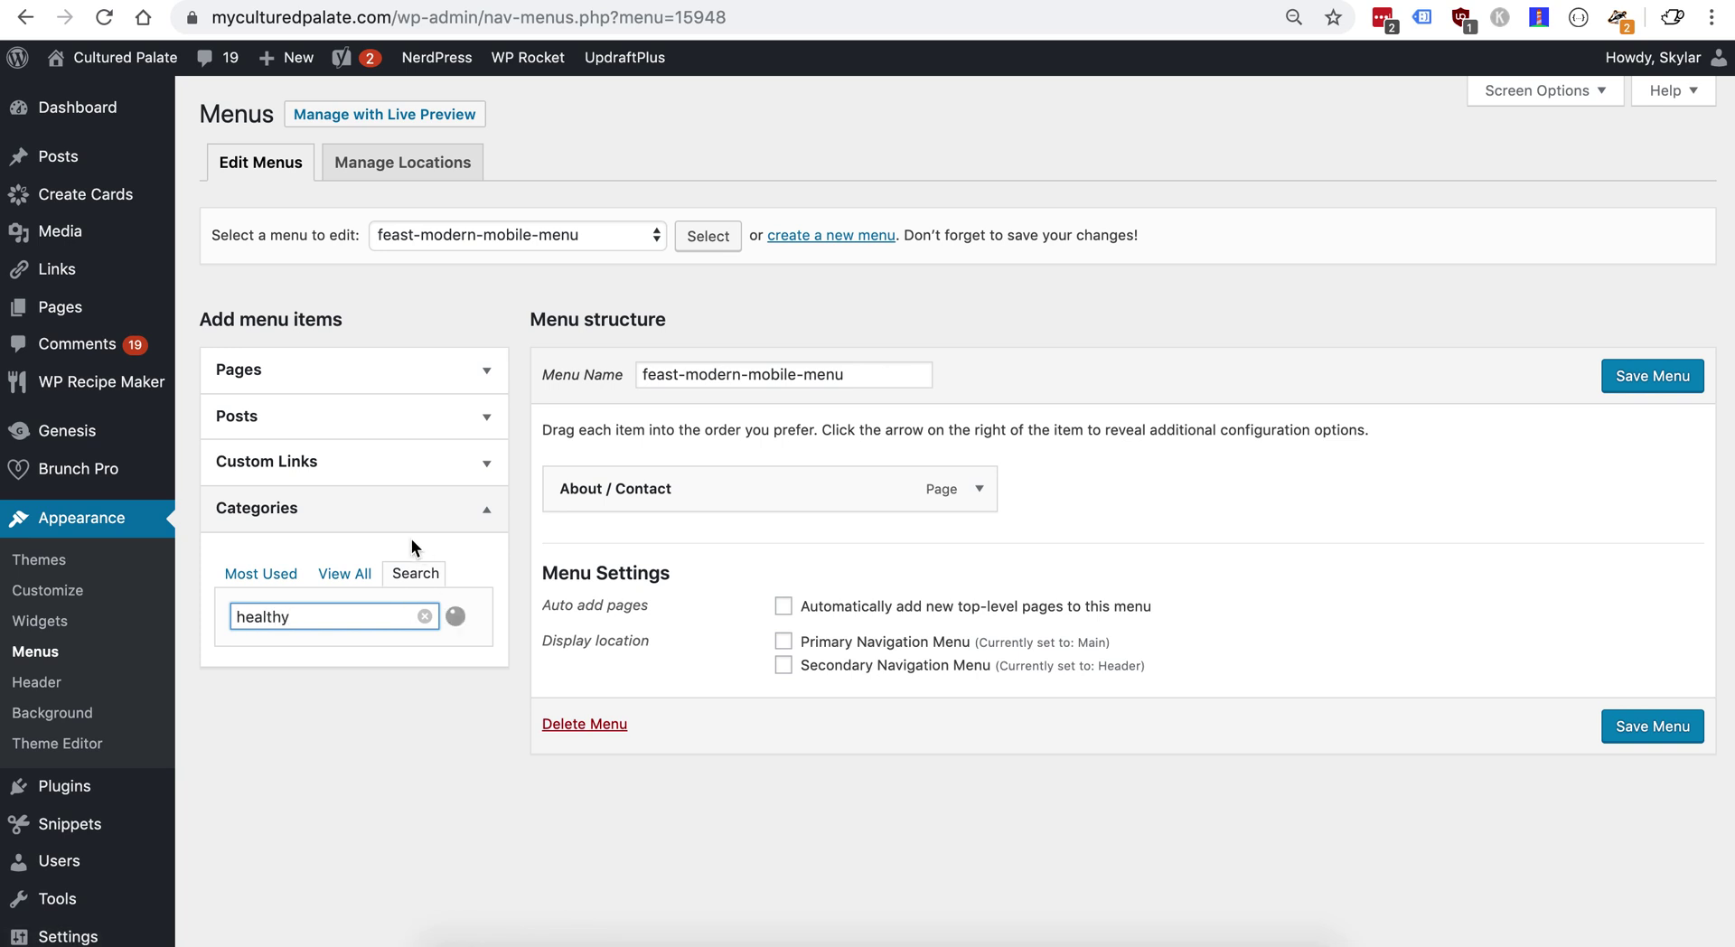
type("hy")
left_click(316, 666)
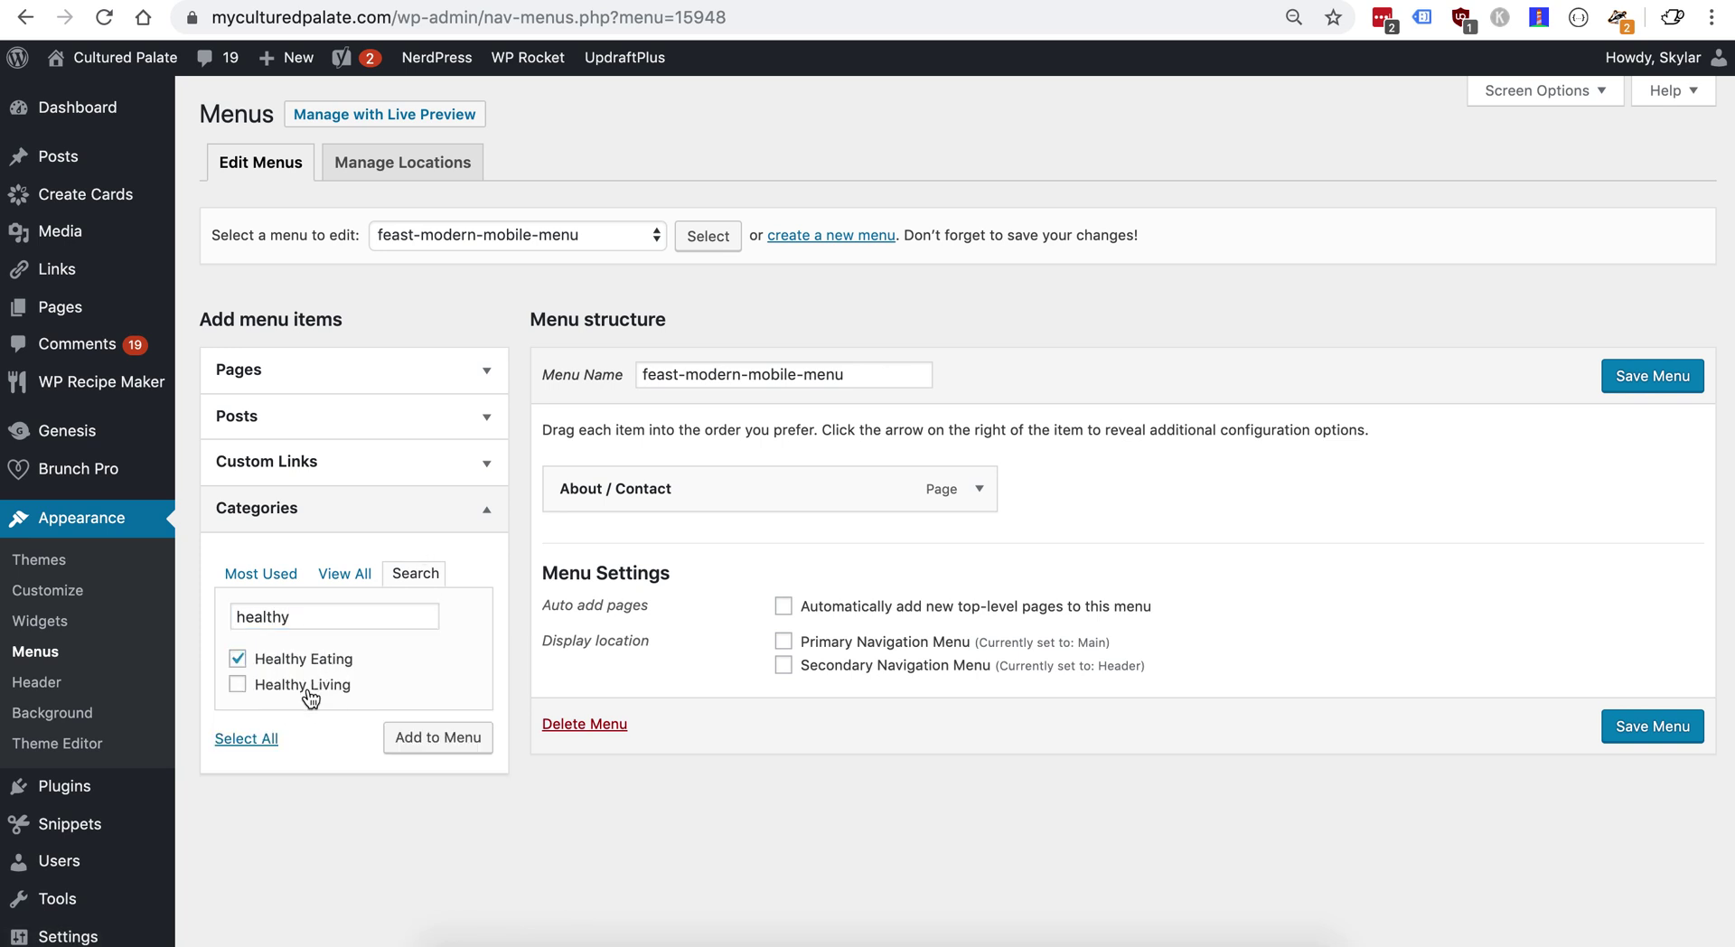
left_click(310, 691)
left_click(427, 749)
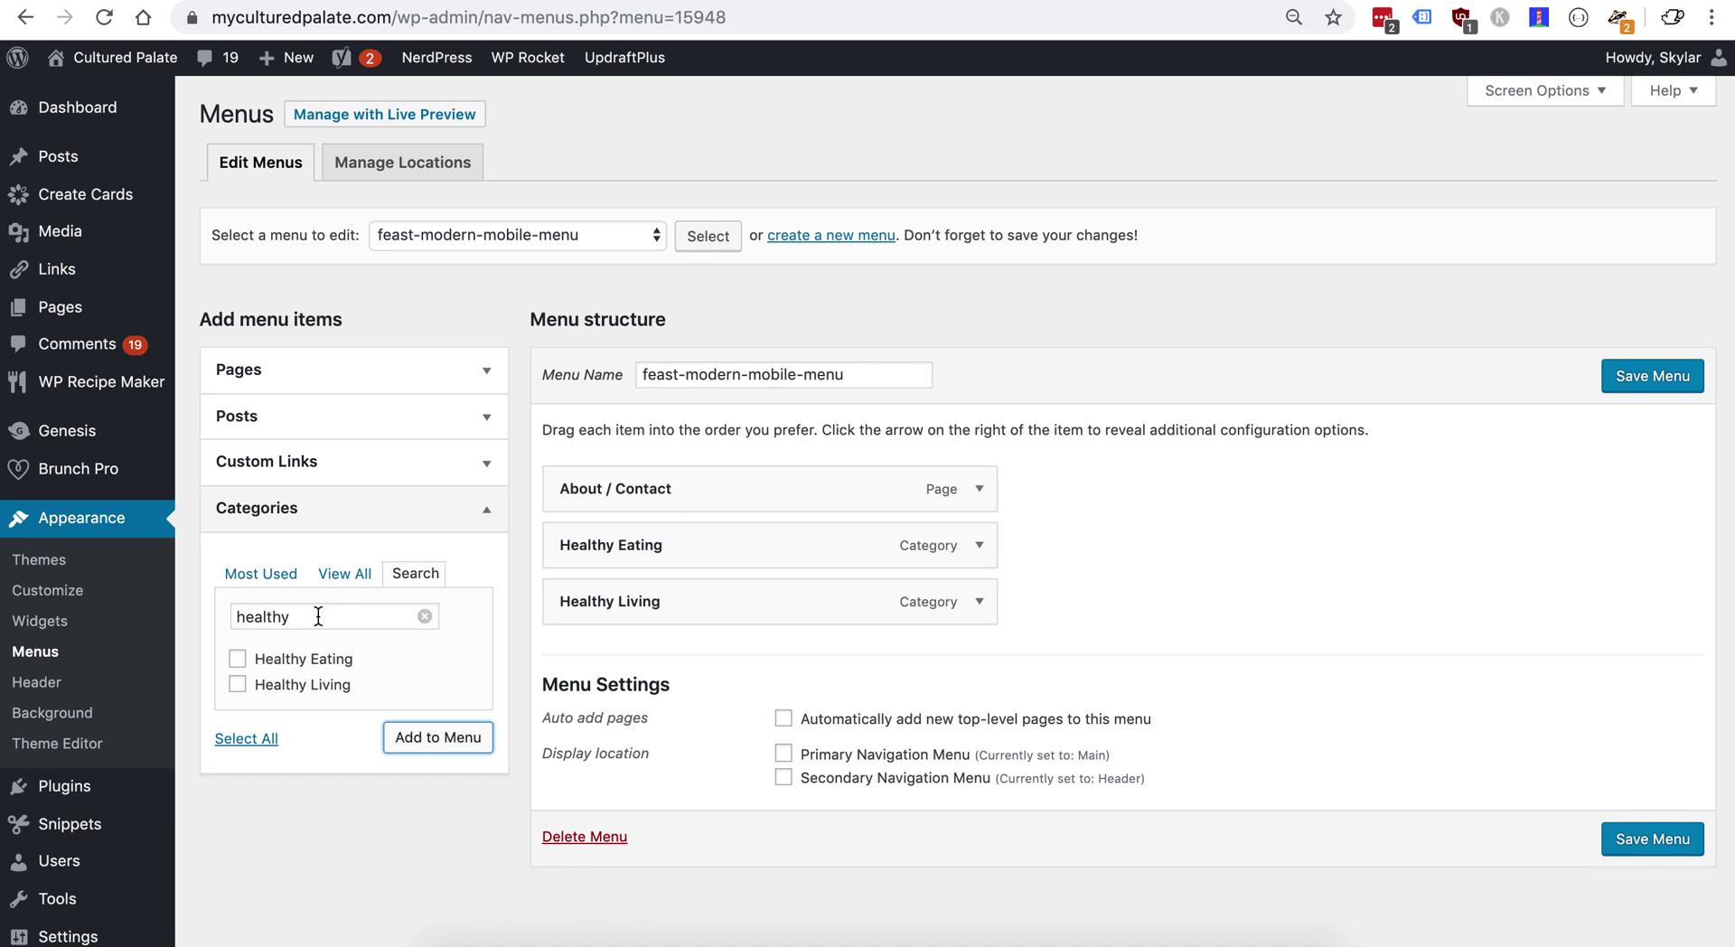
Step: Search the categories for "DIY" and add the DIY category to the menu
left_click(318, 617)
double_click(318, 616)
type("DIY")
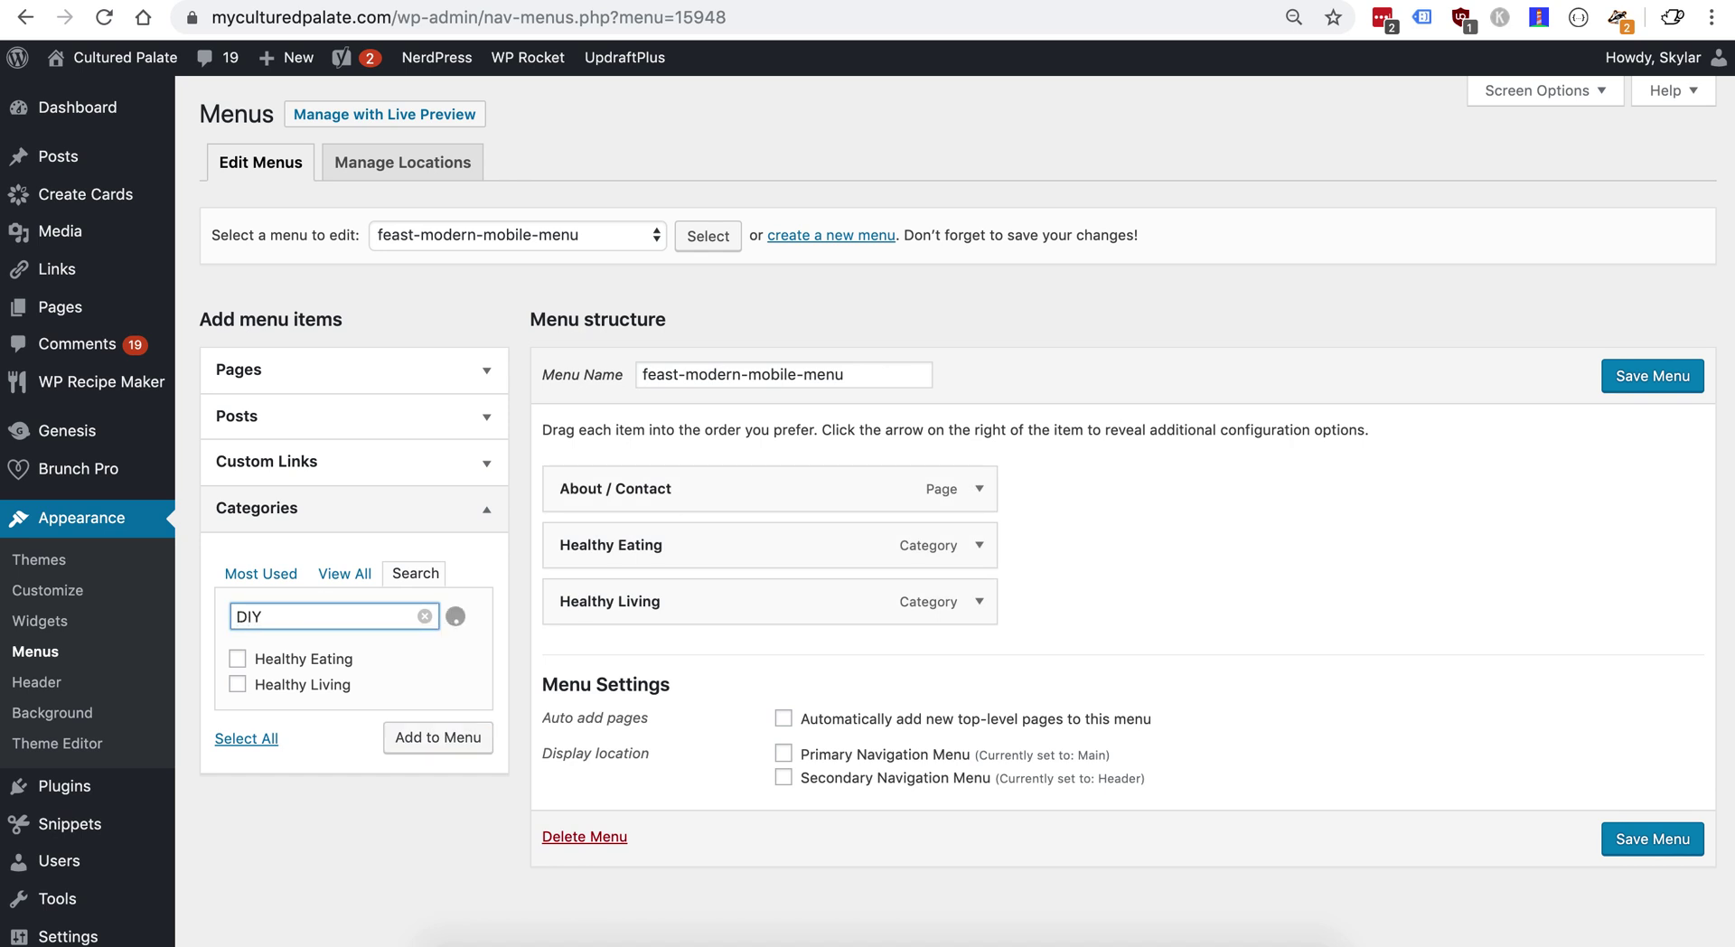
left_click(276, 657)
left_click(407, 767)
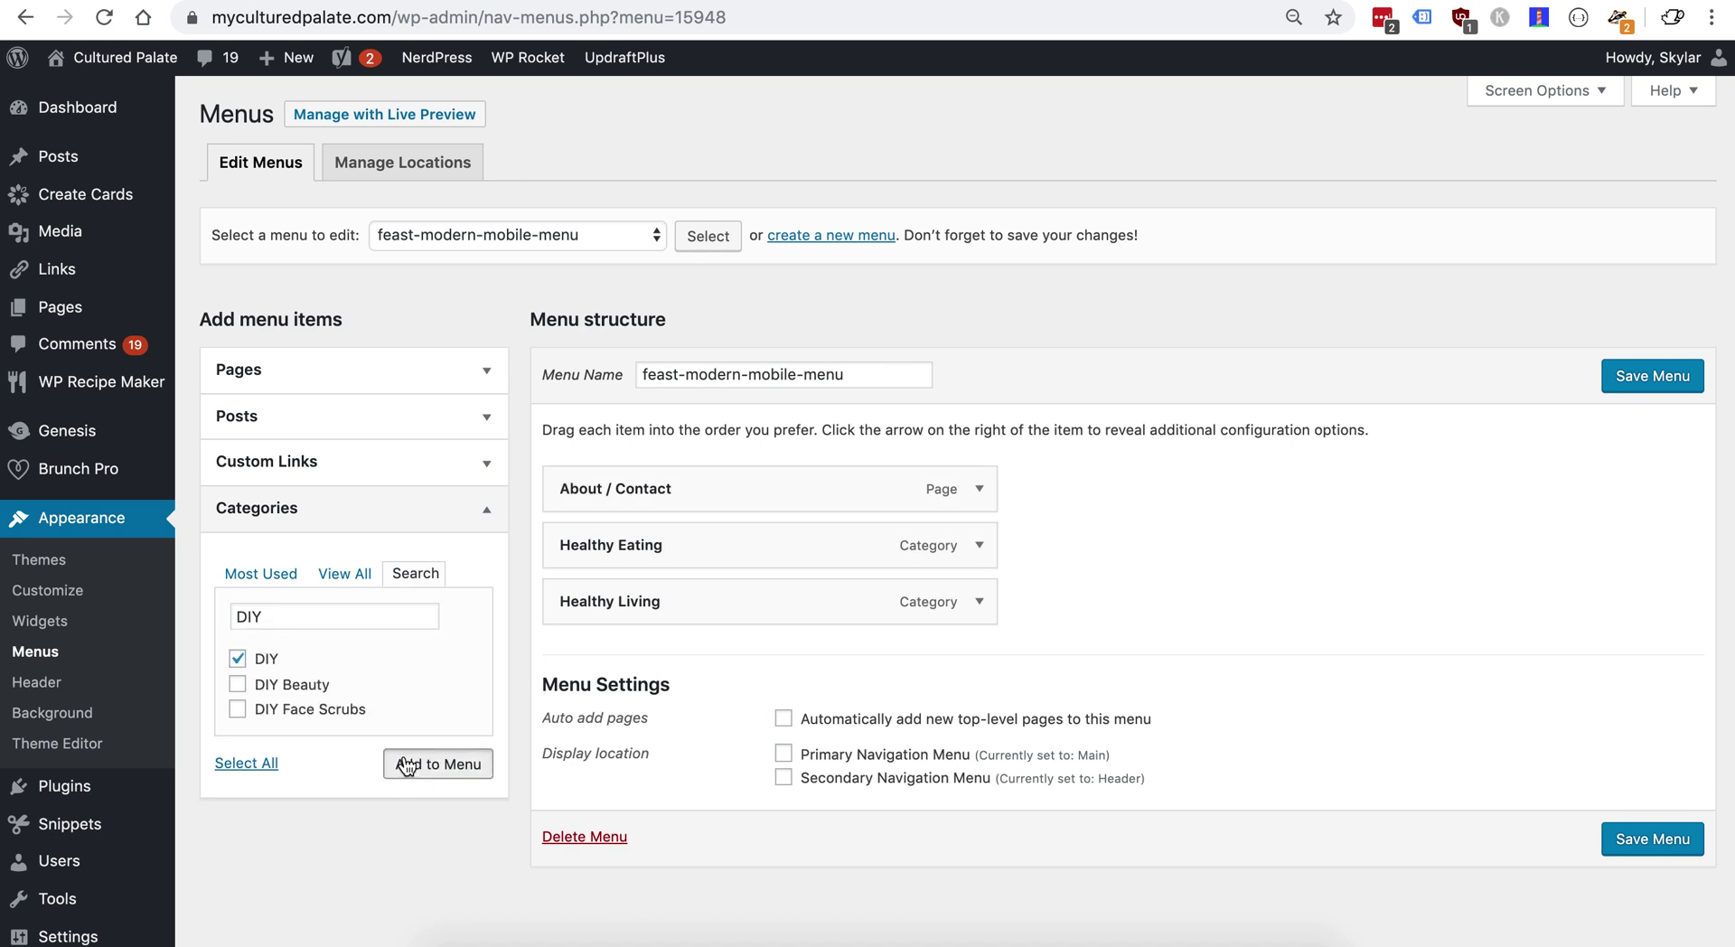
Step: Save the menu ordered as Healthy Eating, DIY, Healthy Living, About / Contact, and reload the homepage's mobile preview
mouse_move(658, 489)
left_mouse_down()
mouse_move(620, 683)
mouse_move(677, 656)
mouse_move(613, 588)
mouse_move(600, 527)
mouse_move(491, 538)
mouse_move(506, 545)
left_mouse_up()
left_click(1661, 378)
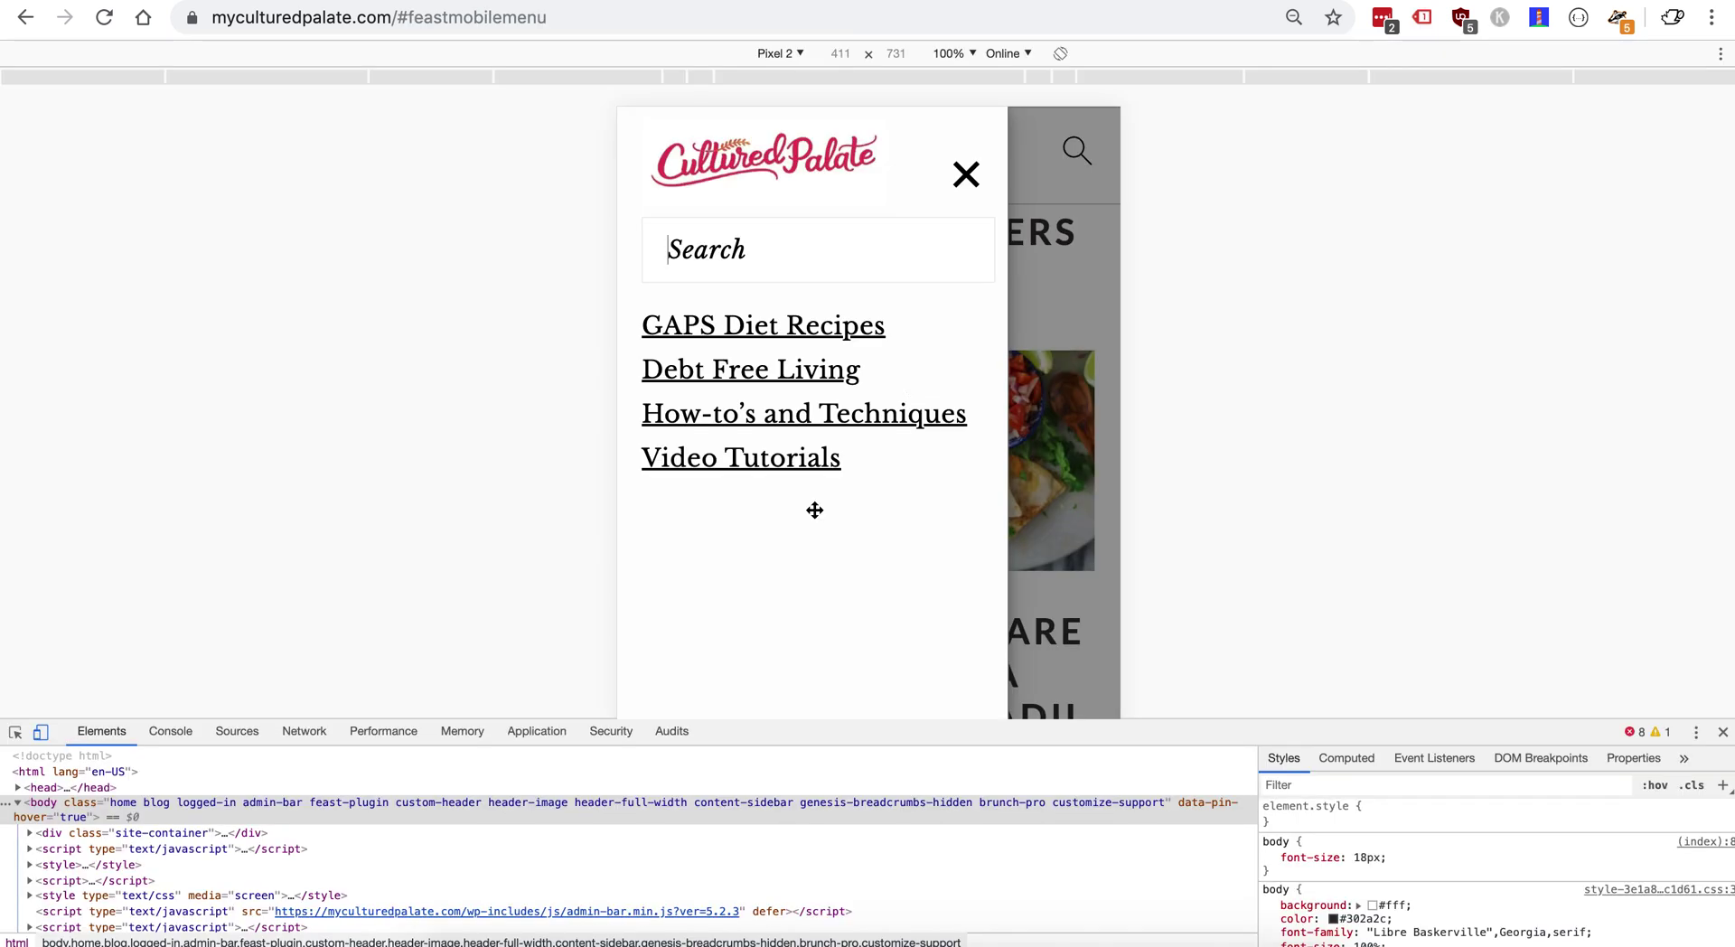
key("ctrl+r")
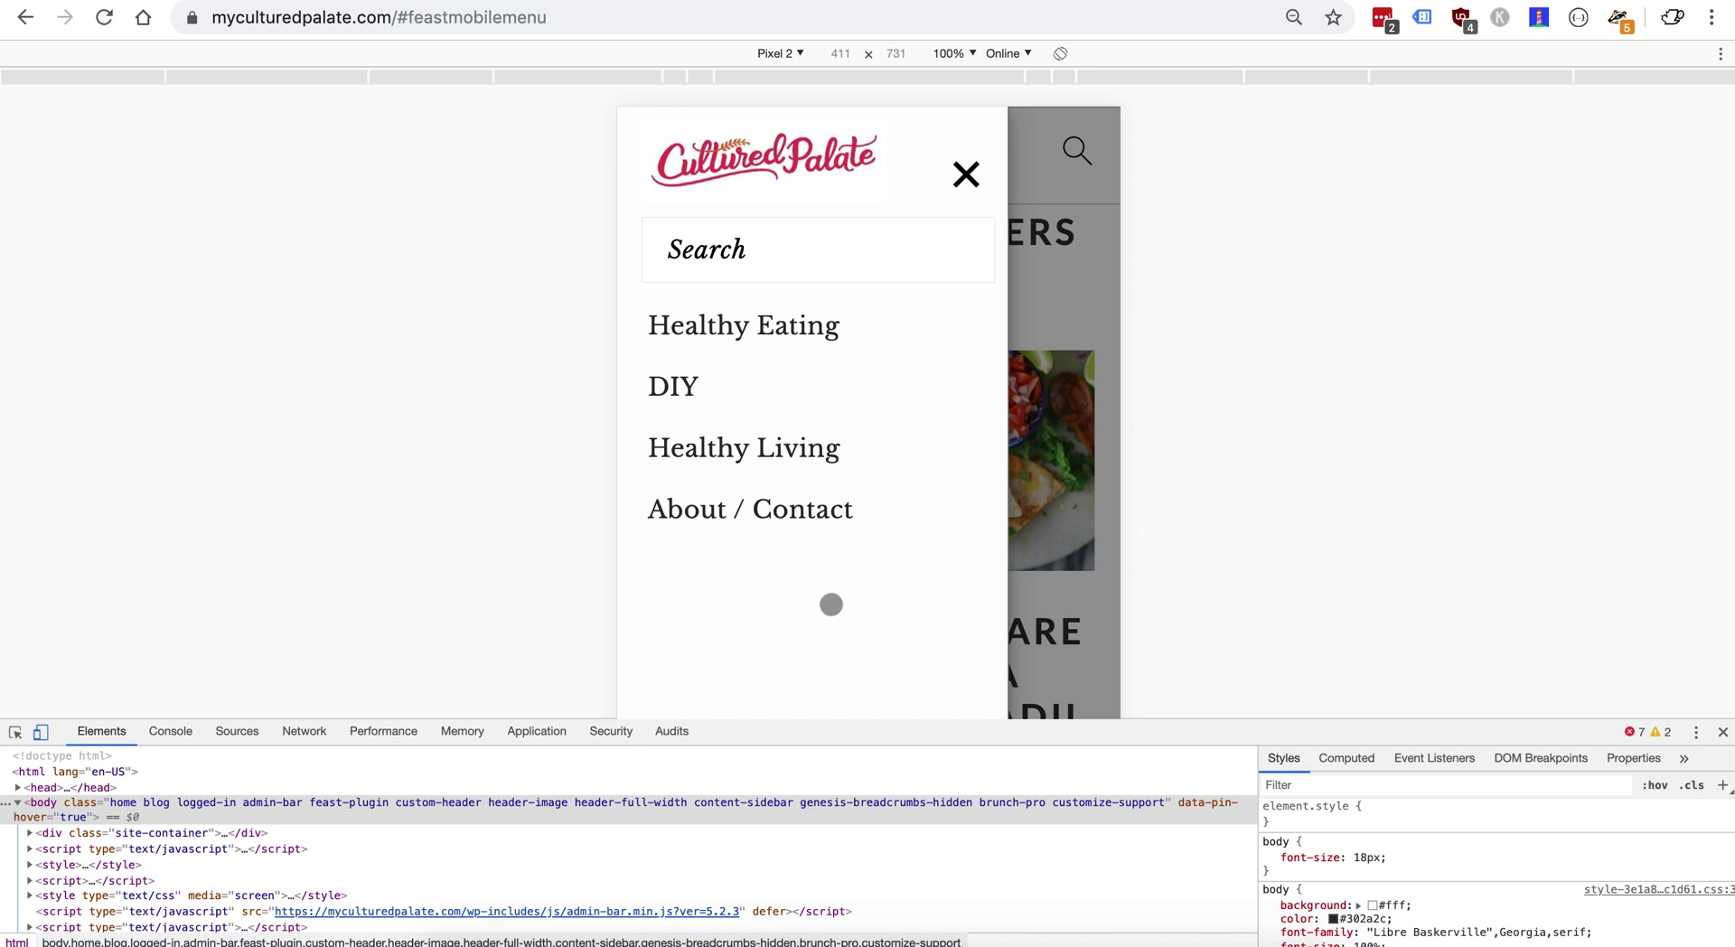
Step: Return to the Feast Plugin Settings and open the Modern Mobile Menu Social icons widget area from there
key("ctrl+shift+Tab")
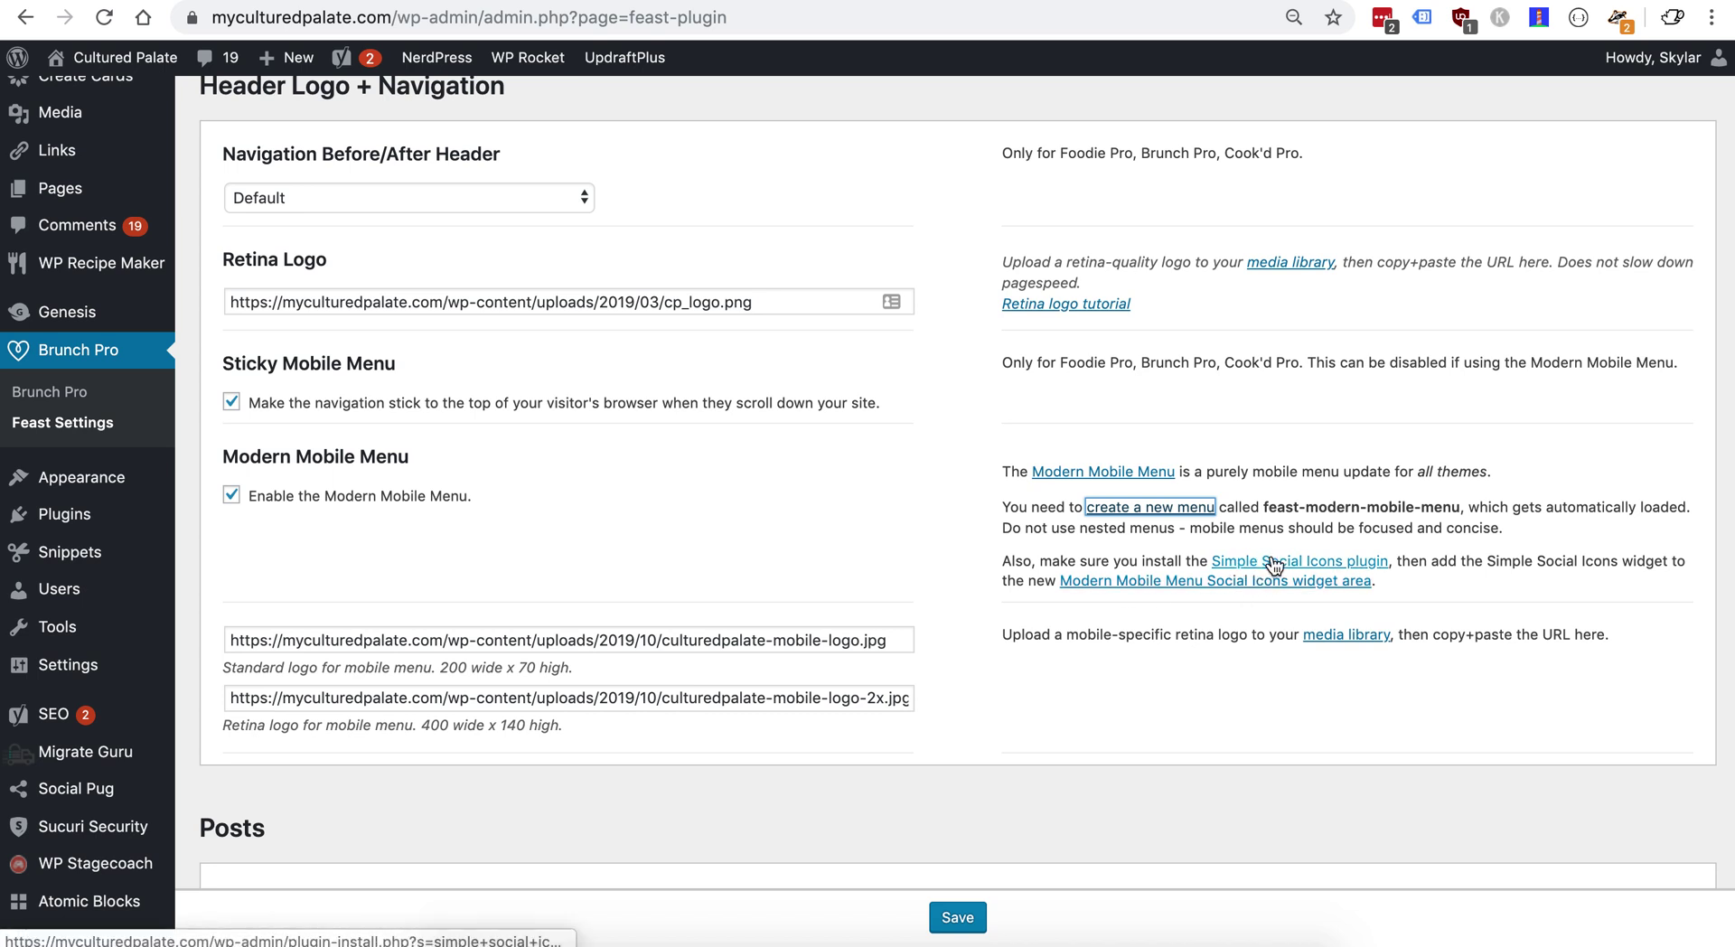
left_click(1152, 586)
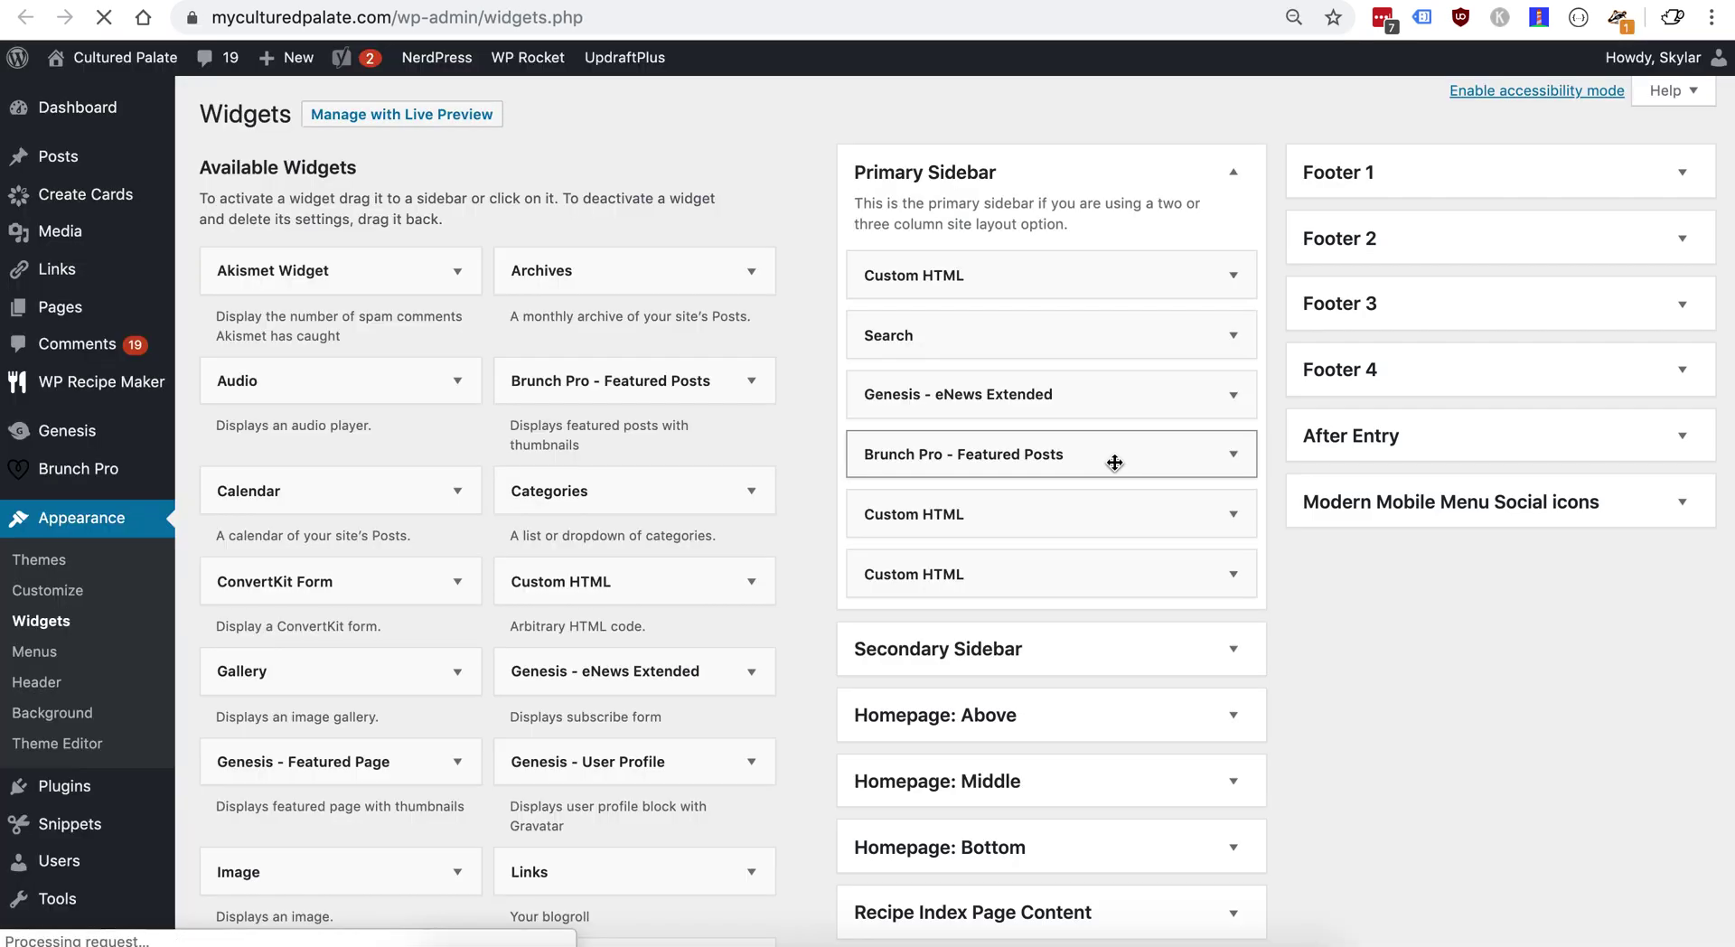
left_click(1441, 506)
Step: Find the Simple Social Icons widget and add it to the Modern Mobile Menu Social icons area
key("super+f")
type("s")
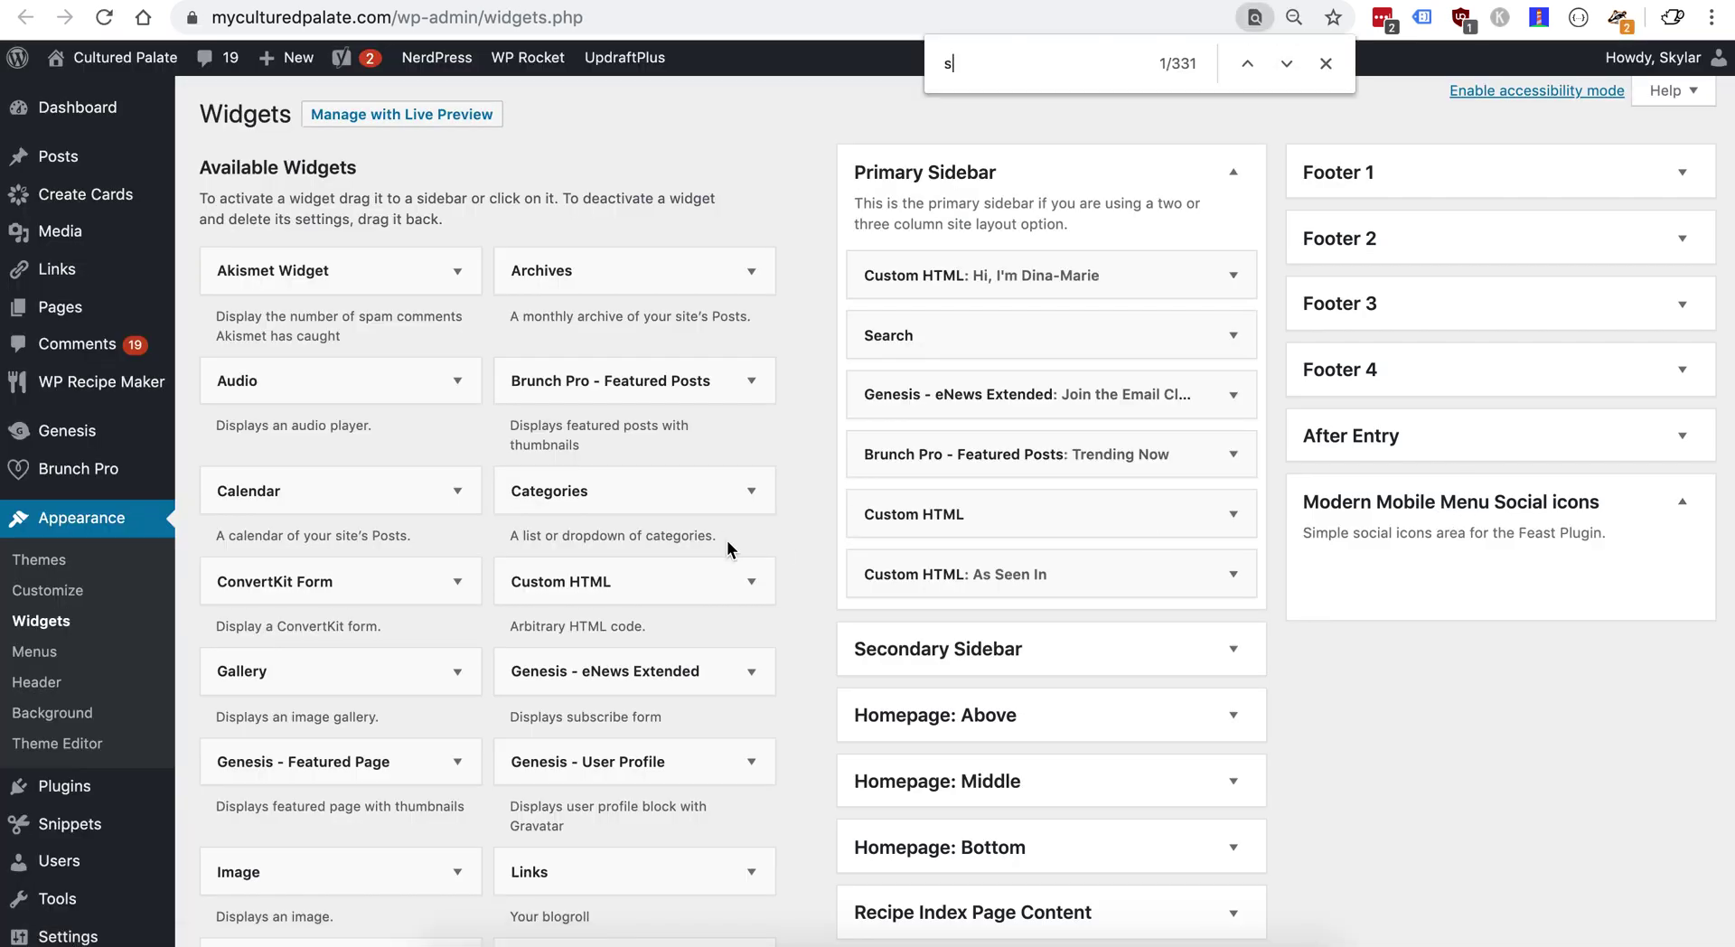
type("imple soci")
key("Escape")
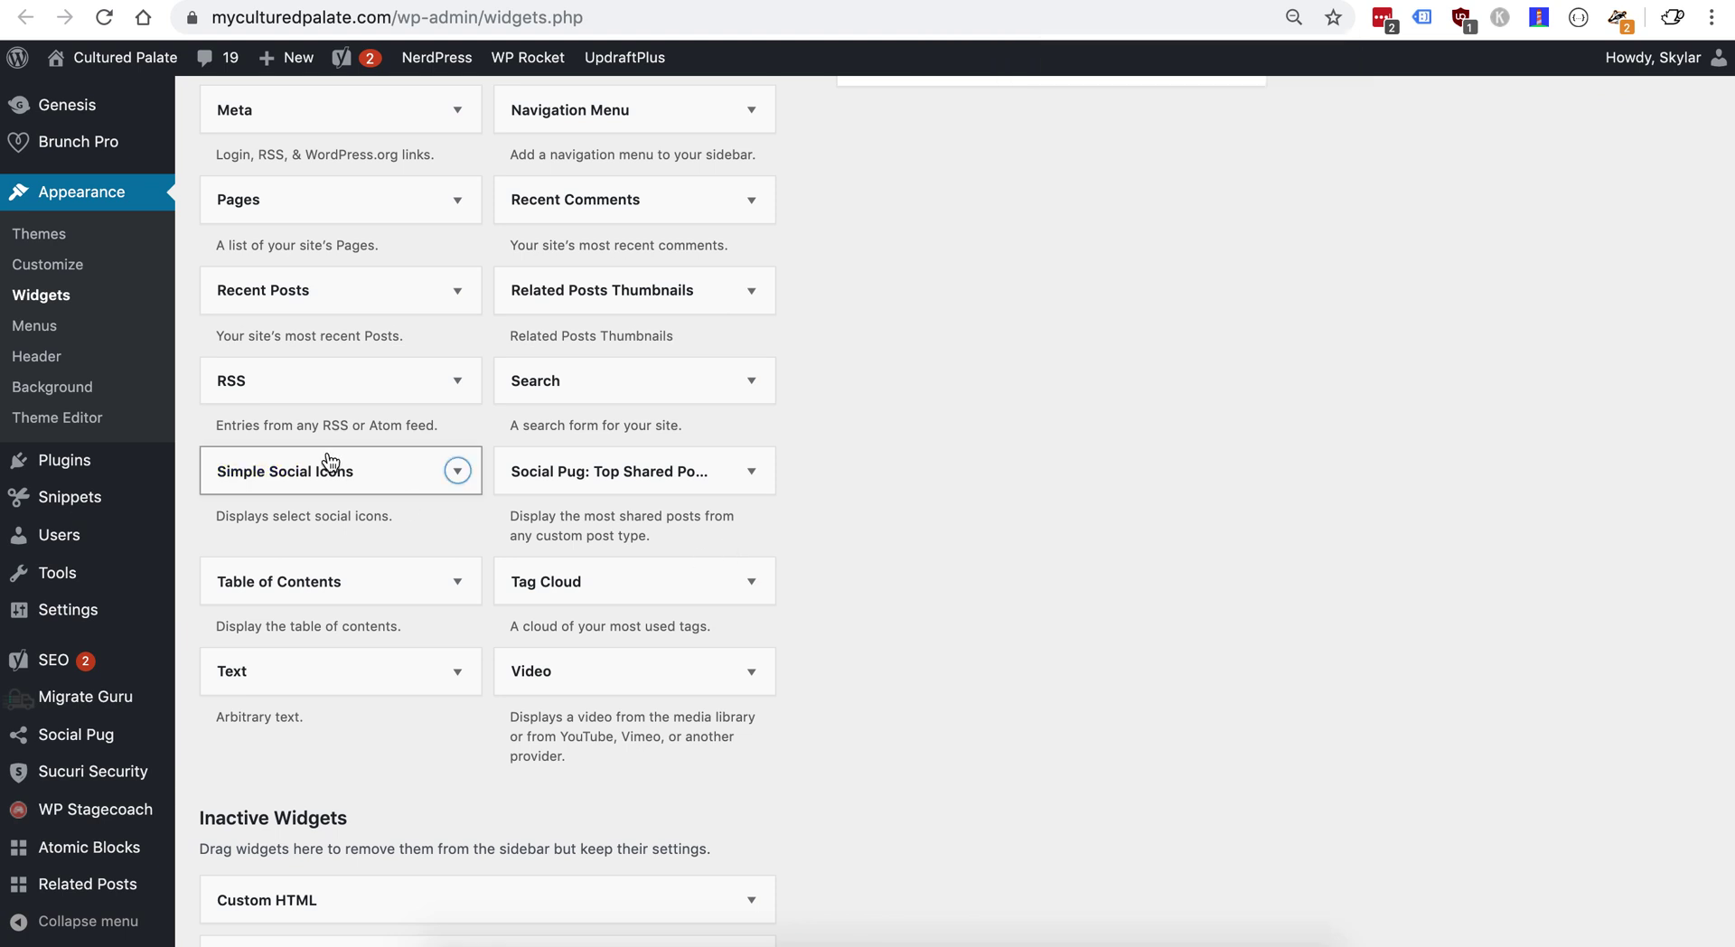
left_click_drag(330, 463, 1443, 509)
scroll(1444, 511, "down", 3)
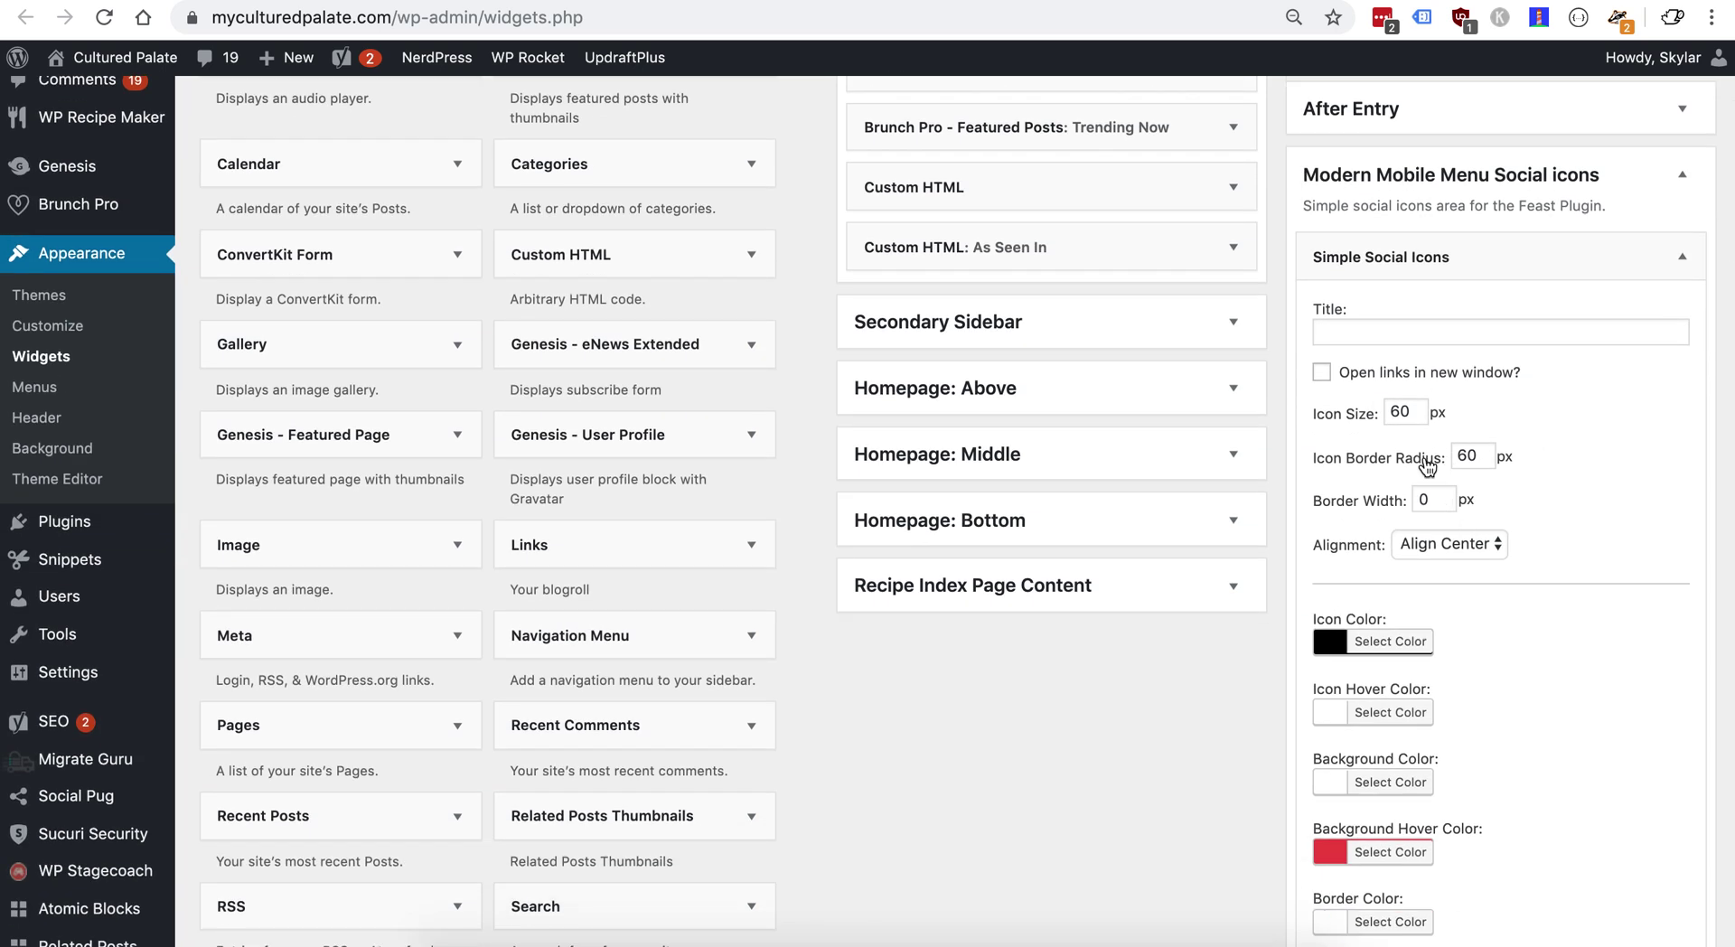
scroll(1366, 553, "down", 7)
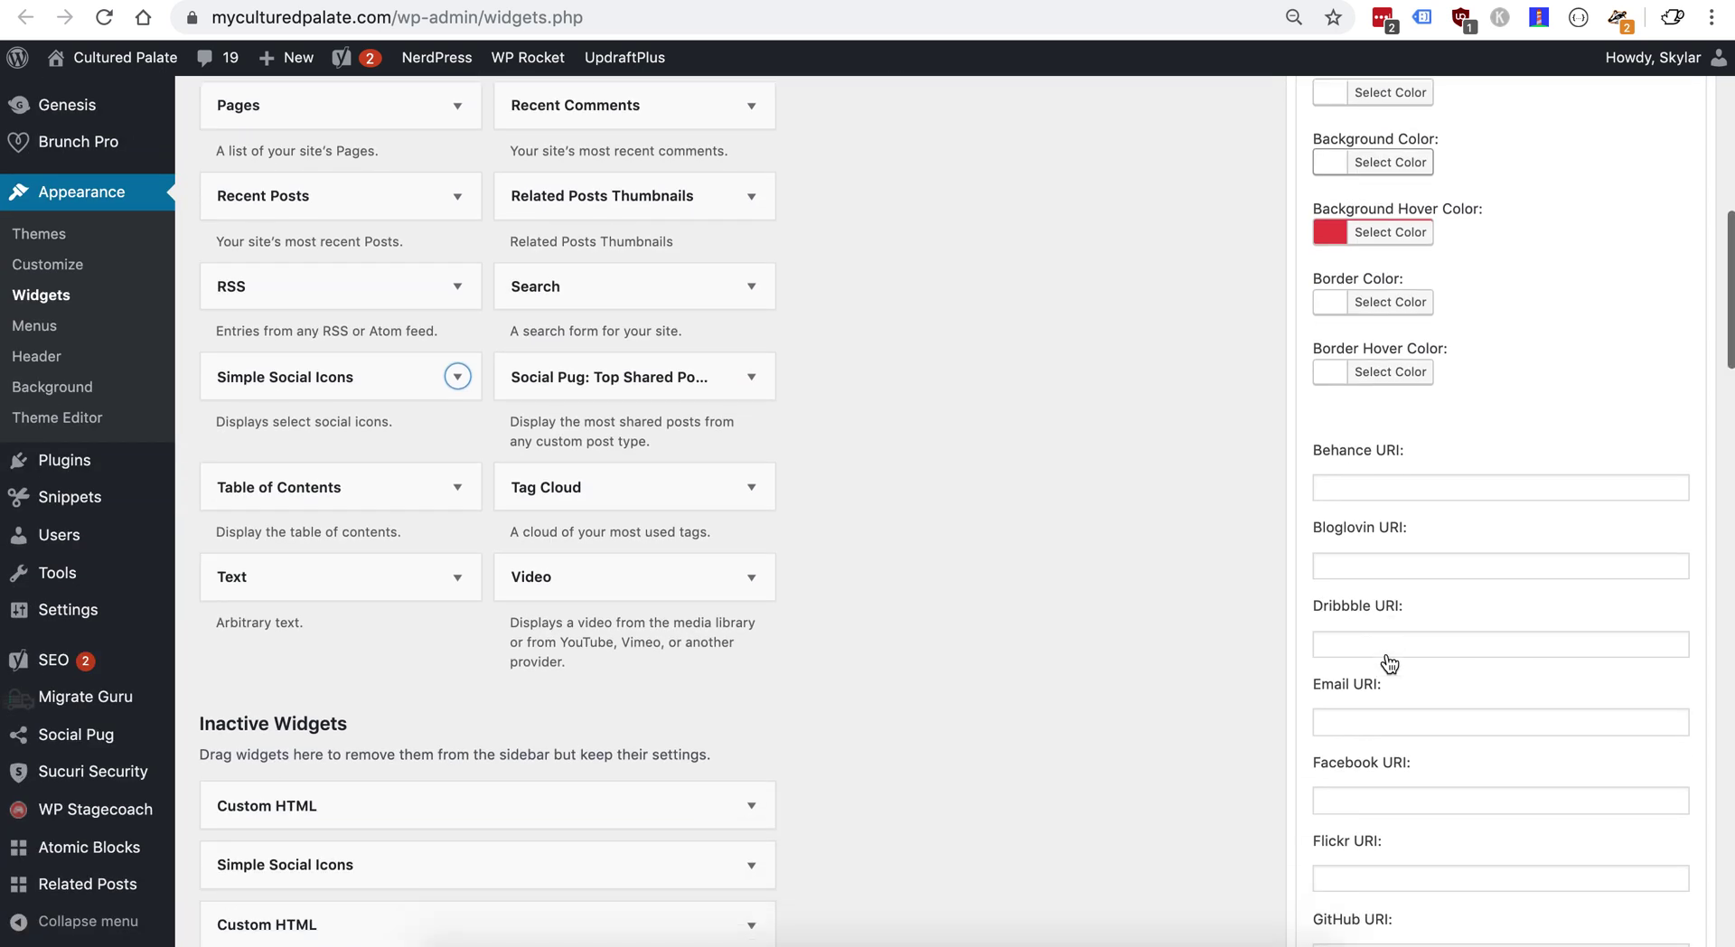
scroll(1390, 665, "down", 3)
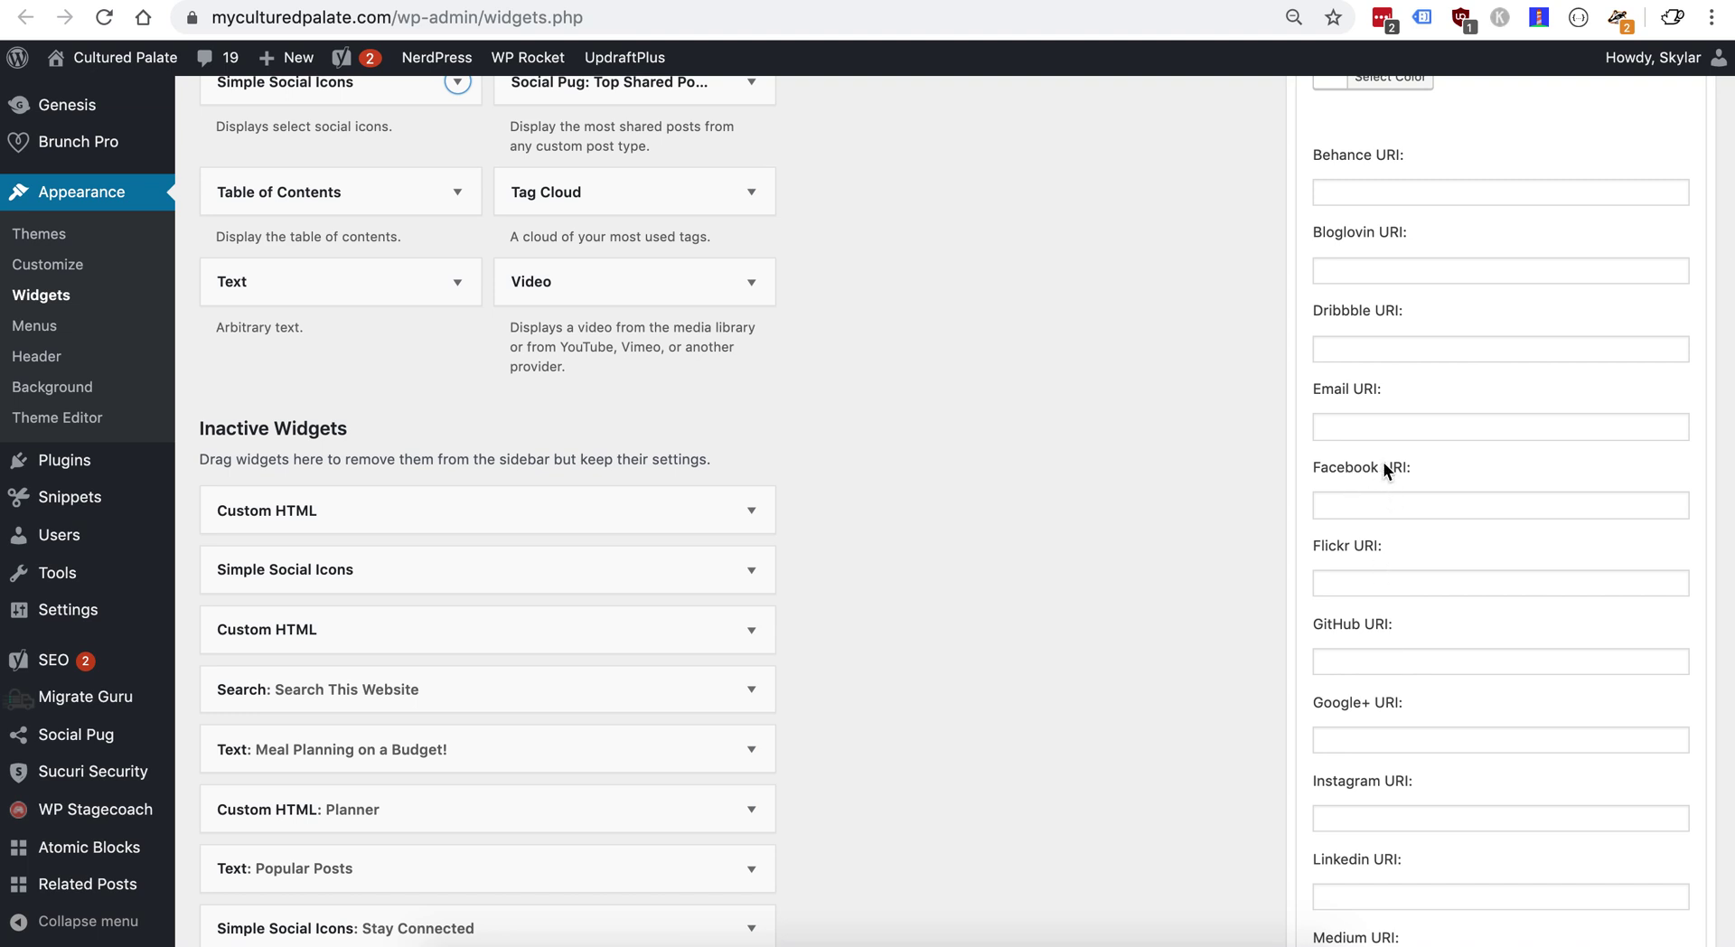
key("ctrl+Tab")
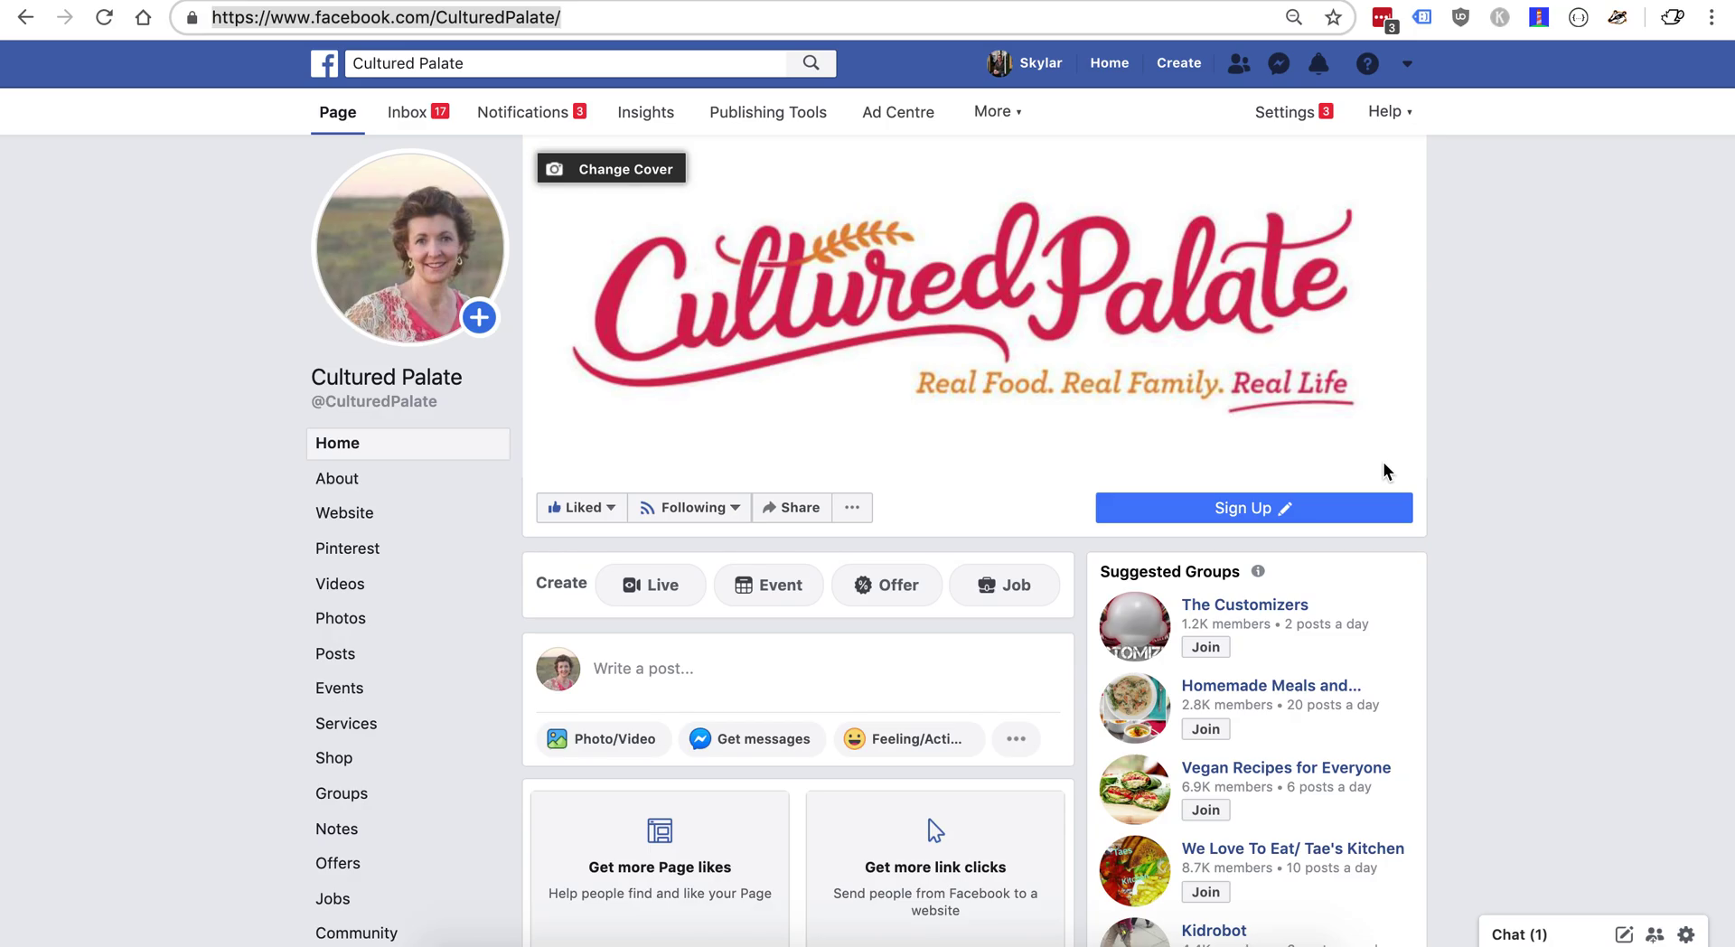
key("ctrl+Tab")
key("ctrl+Tab")
key("ctrl+Tab")
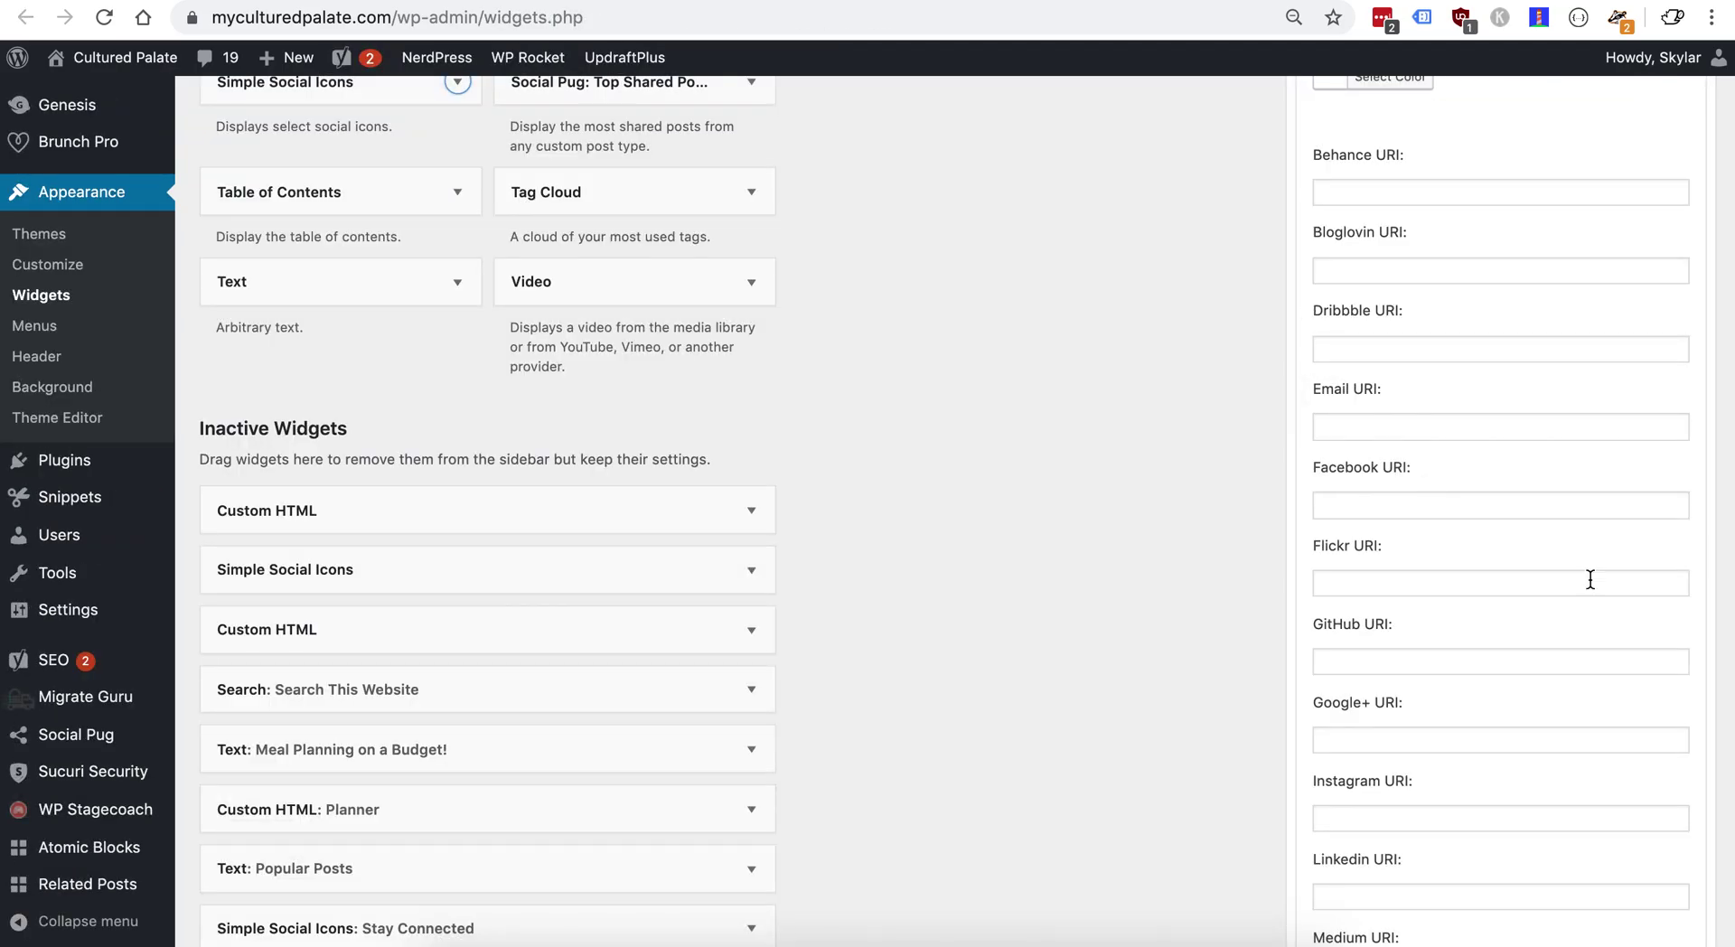
left_click(1418, 507)
type("https://www.facebook.com/CulturedPalate/")
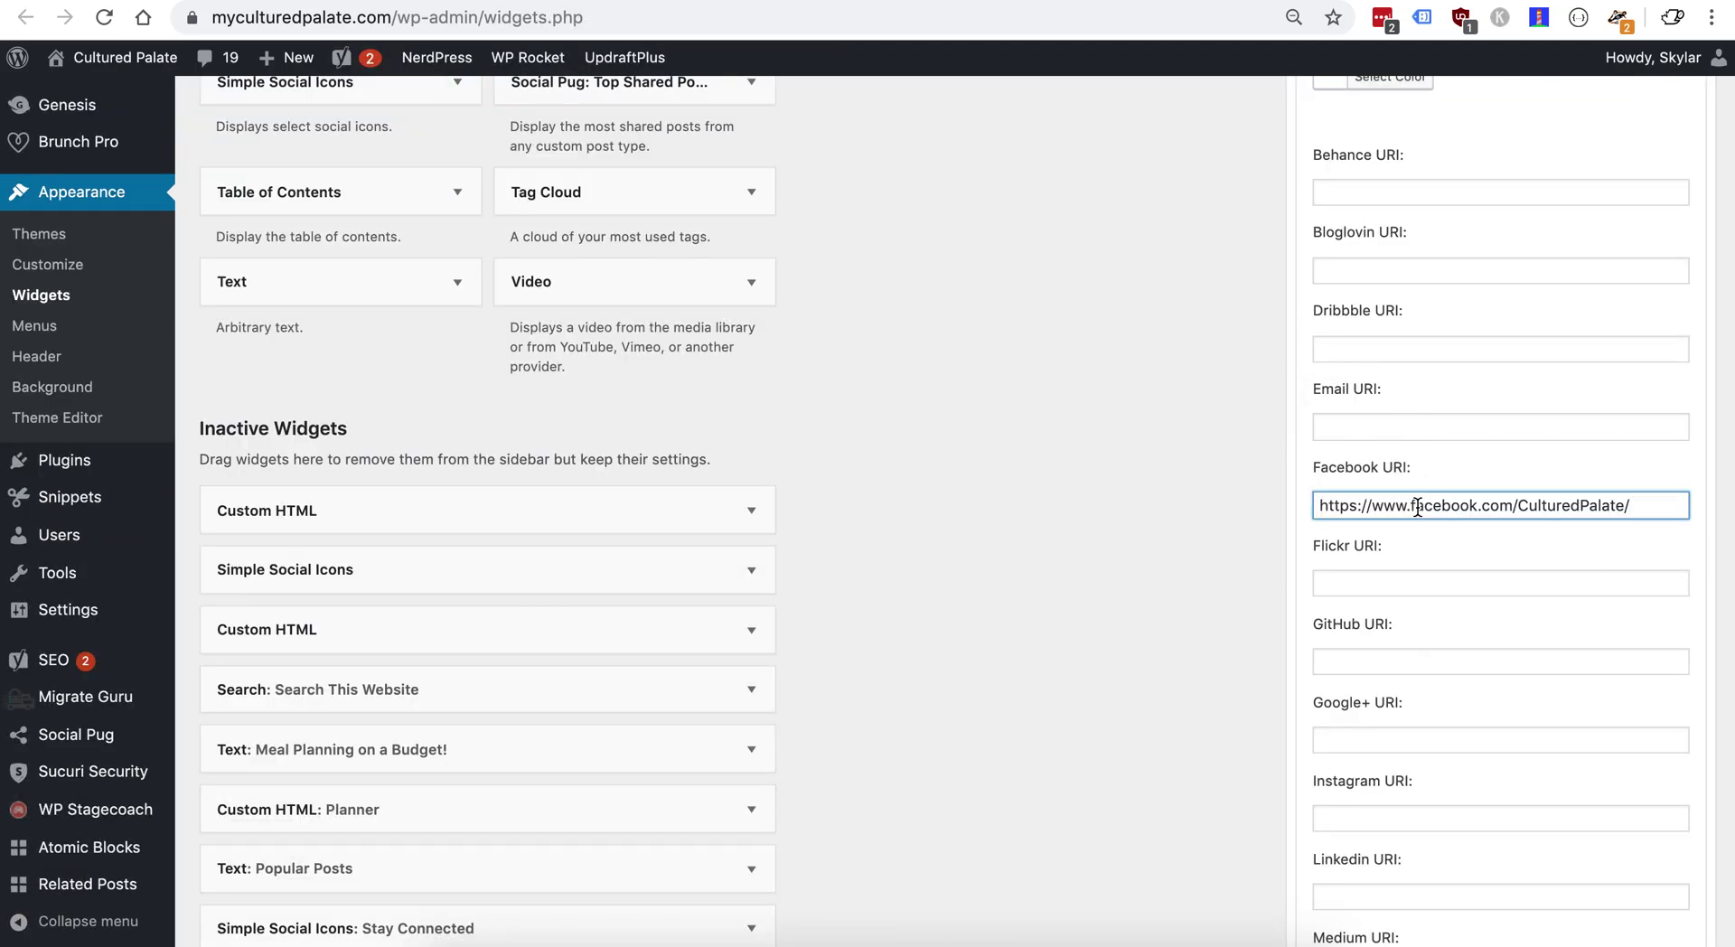
key("ctrl+shift+Tab")
key("ctrl+shift+Tab")
key("ctrl+l")
key("ctrl+c")
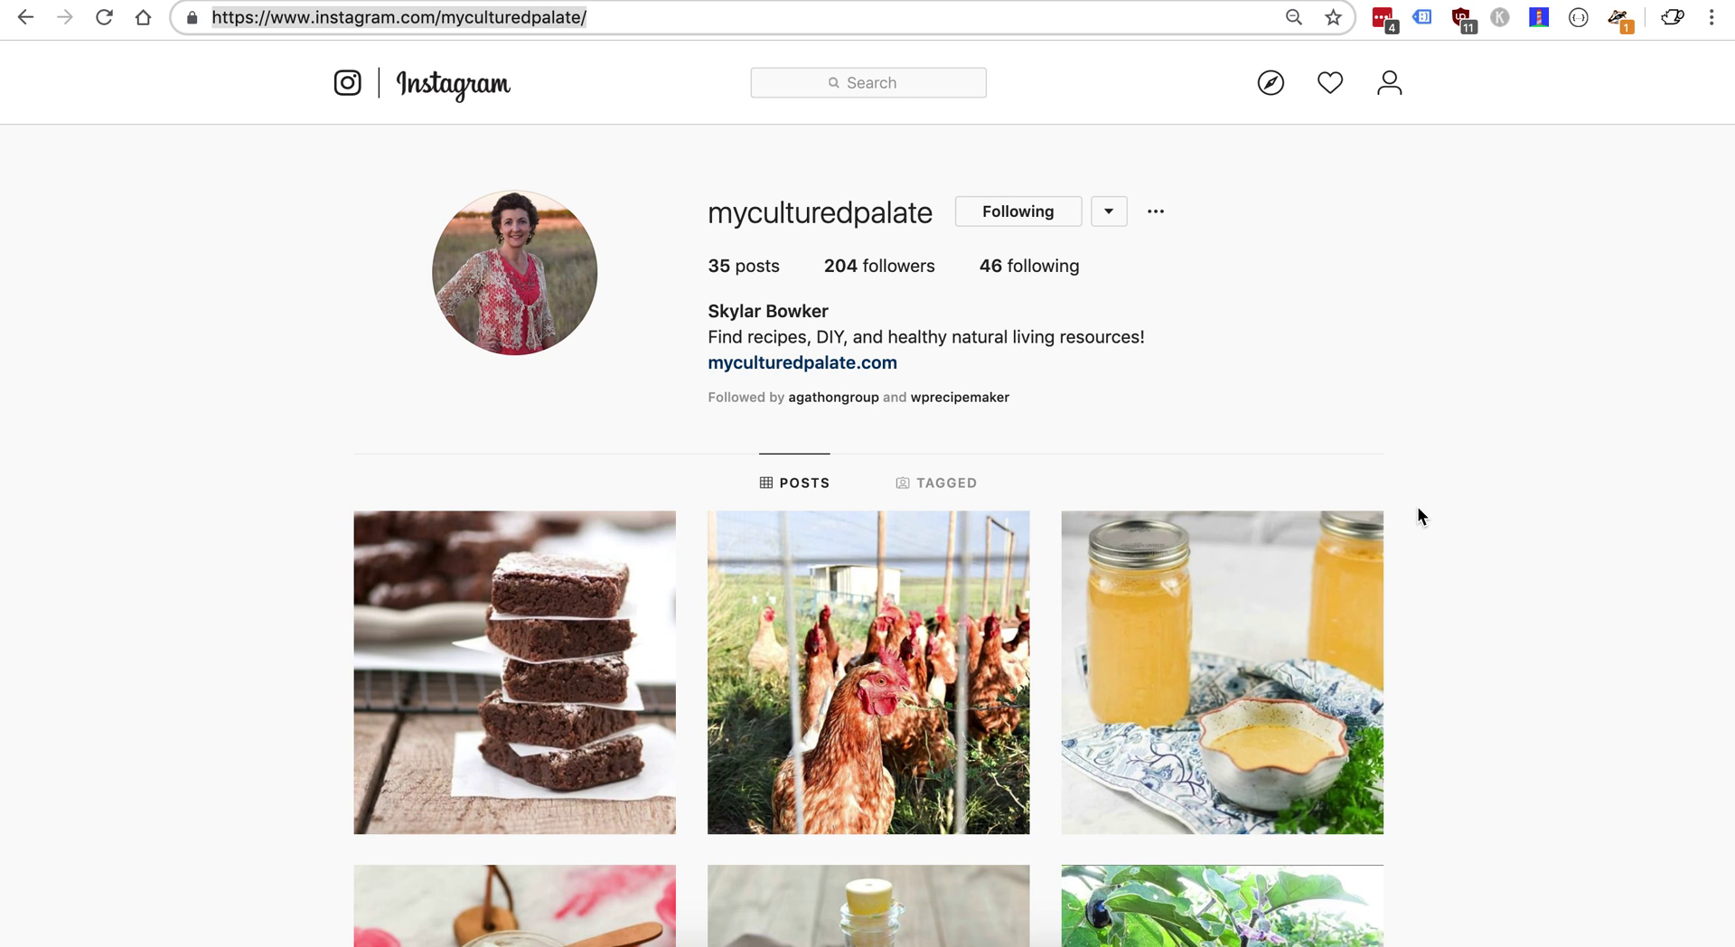
key("ctrl+Tab")
key("ctrl+Tab")
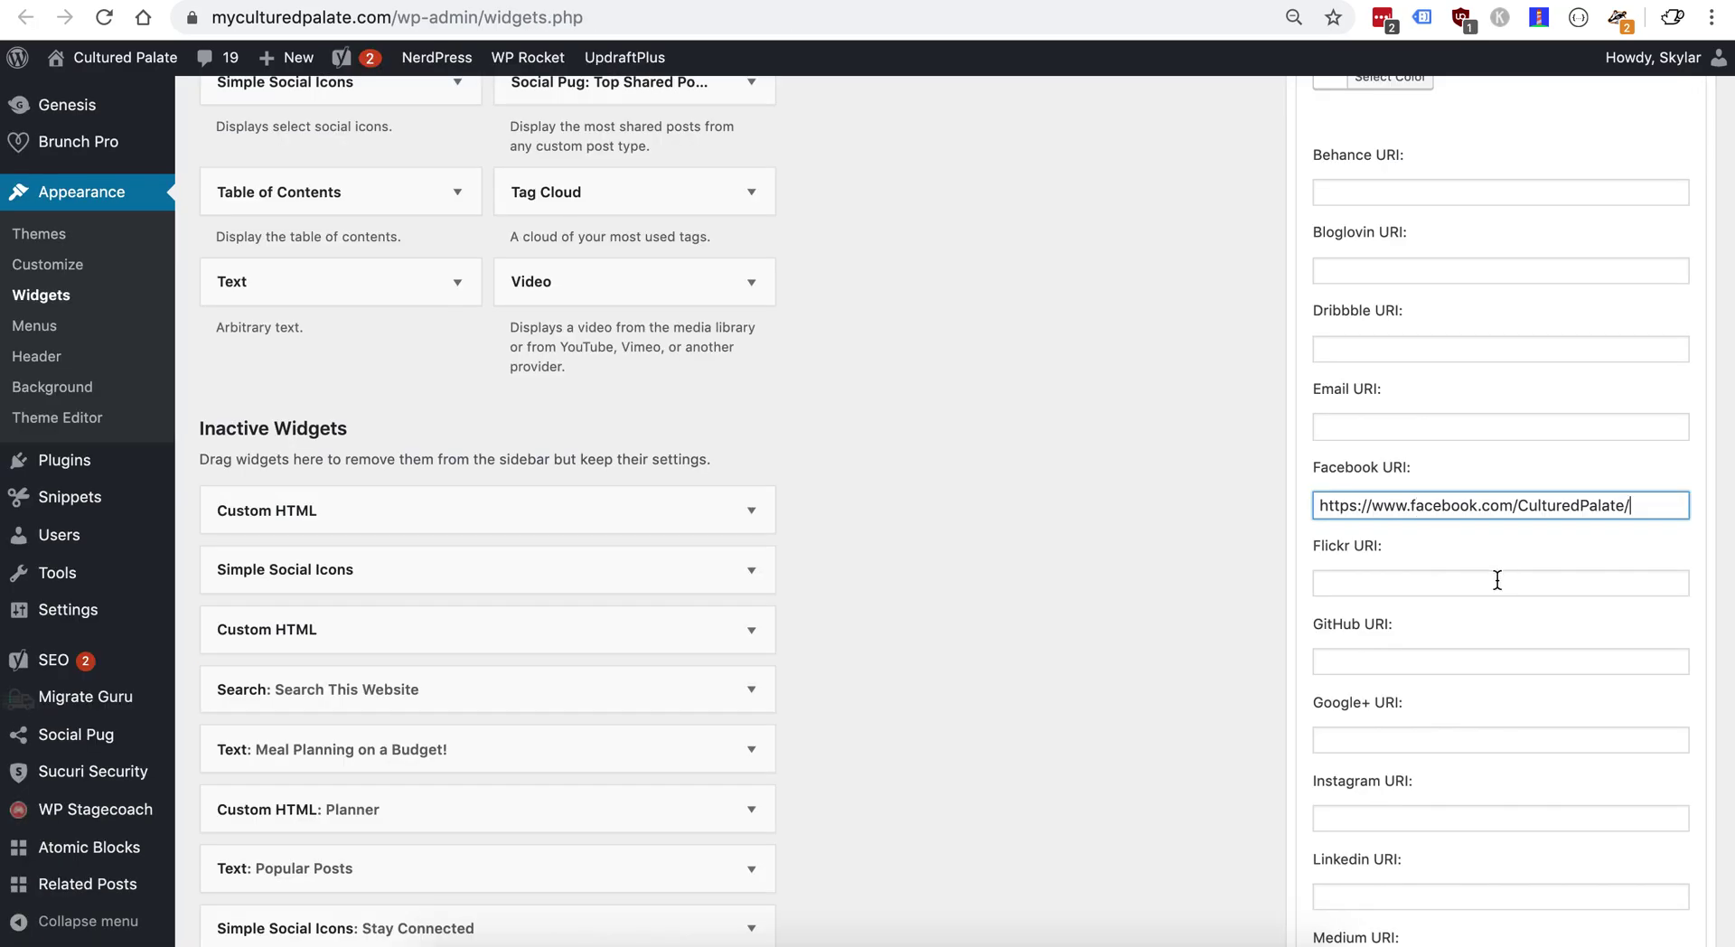
left_click(1383, 818)
key("ctrl+v")
scroll(1383, 817, "down", 10)
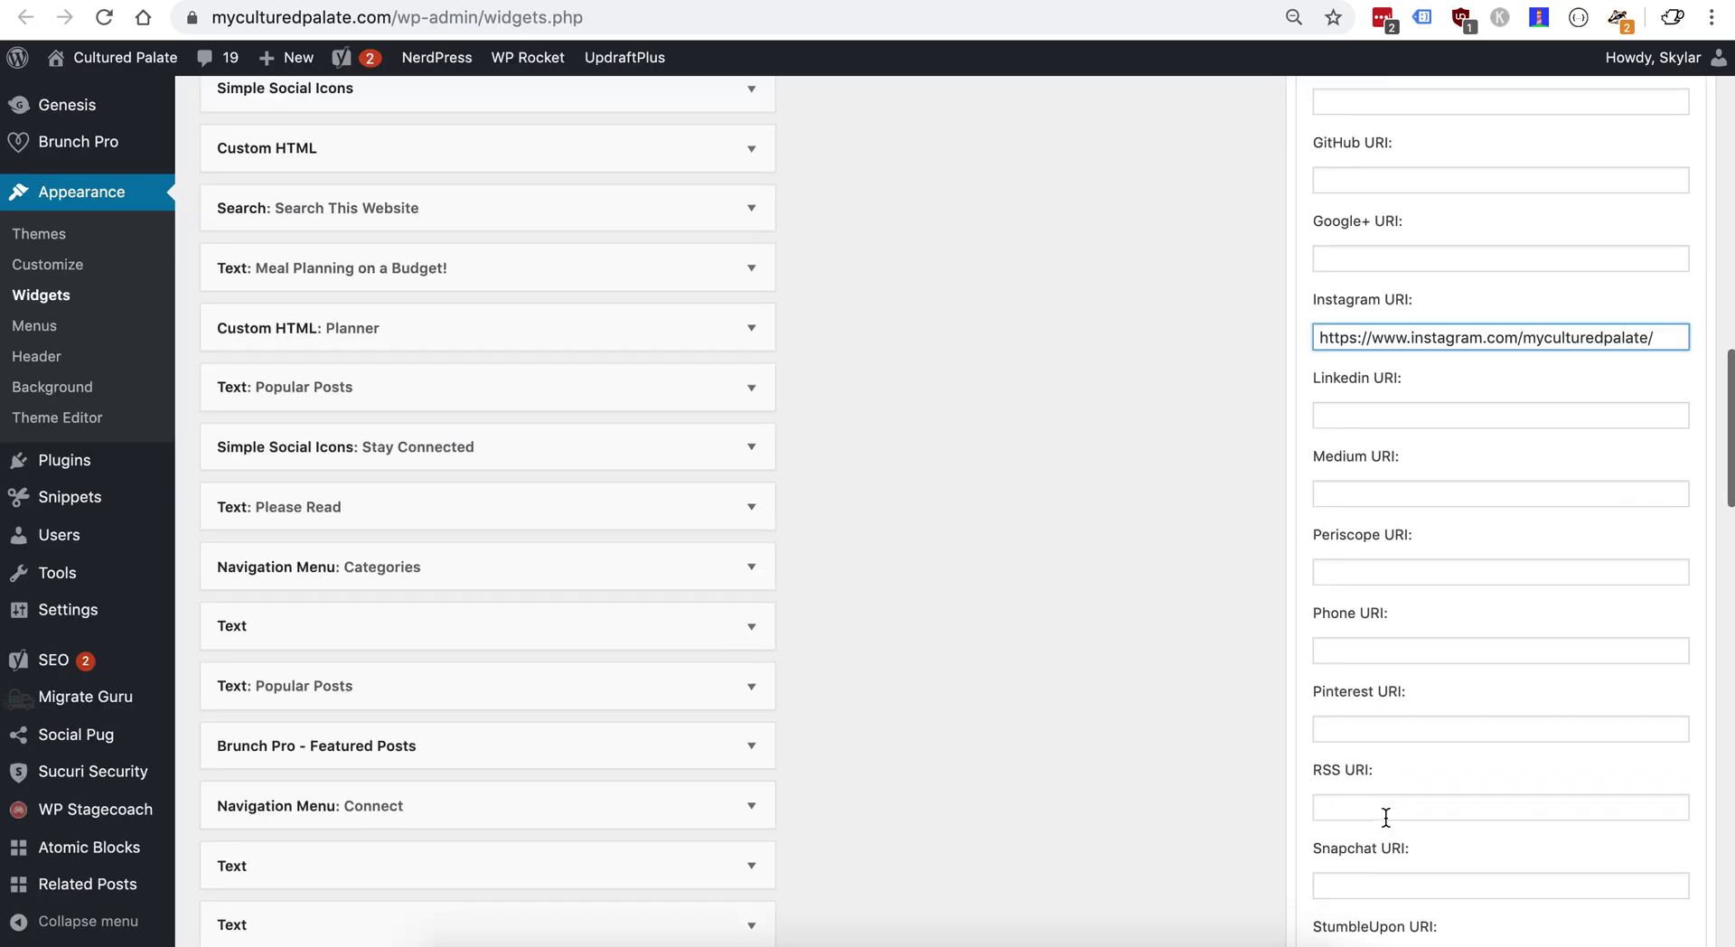
scroll(1386, 819, "down", 7)
left_click(1660, 484)
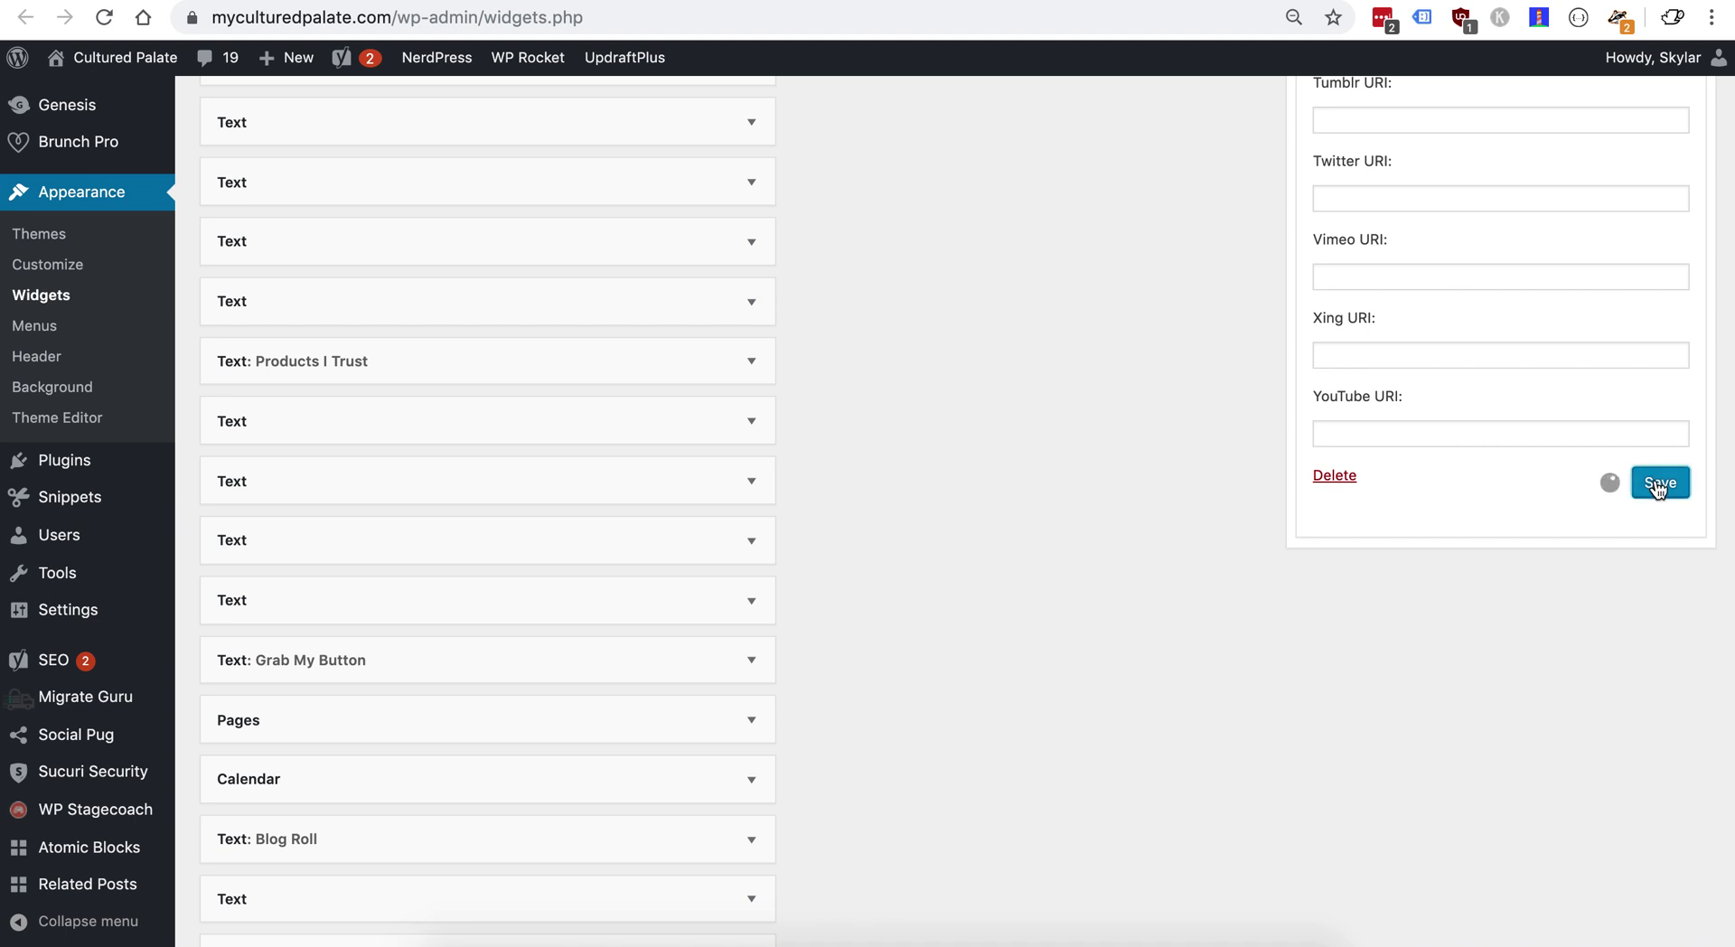
Step: Reload the homepage's Pixel 2 preview, check the social icons in the mobile menu, and enlarge the preview area
key("ctrl+Tab")
key("ctrl+Tab")
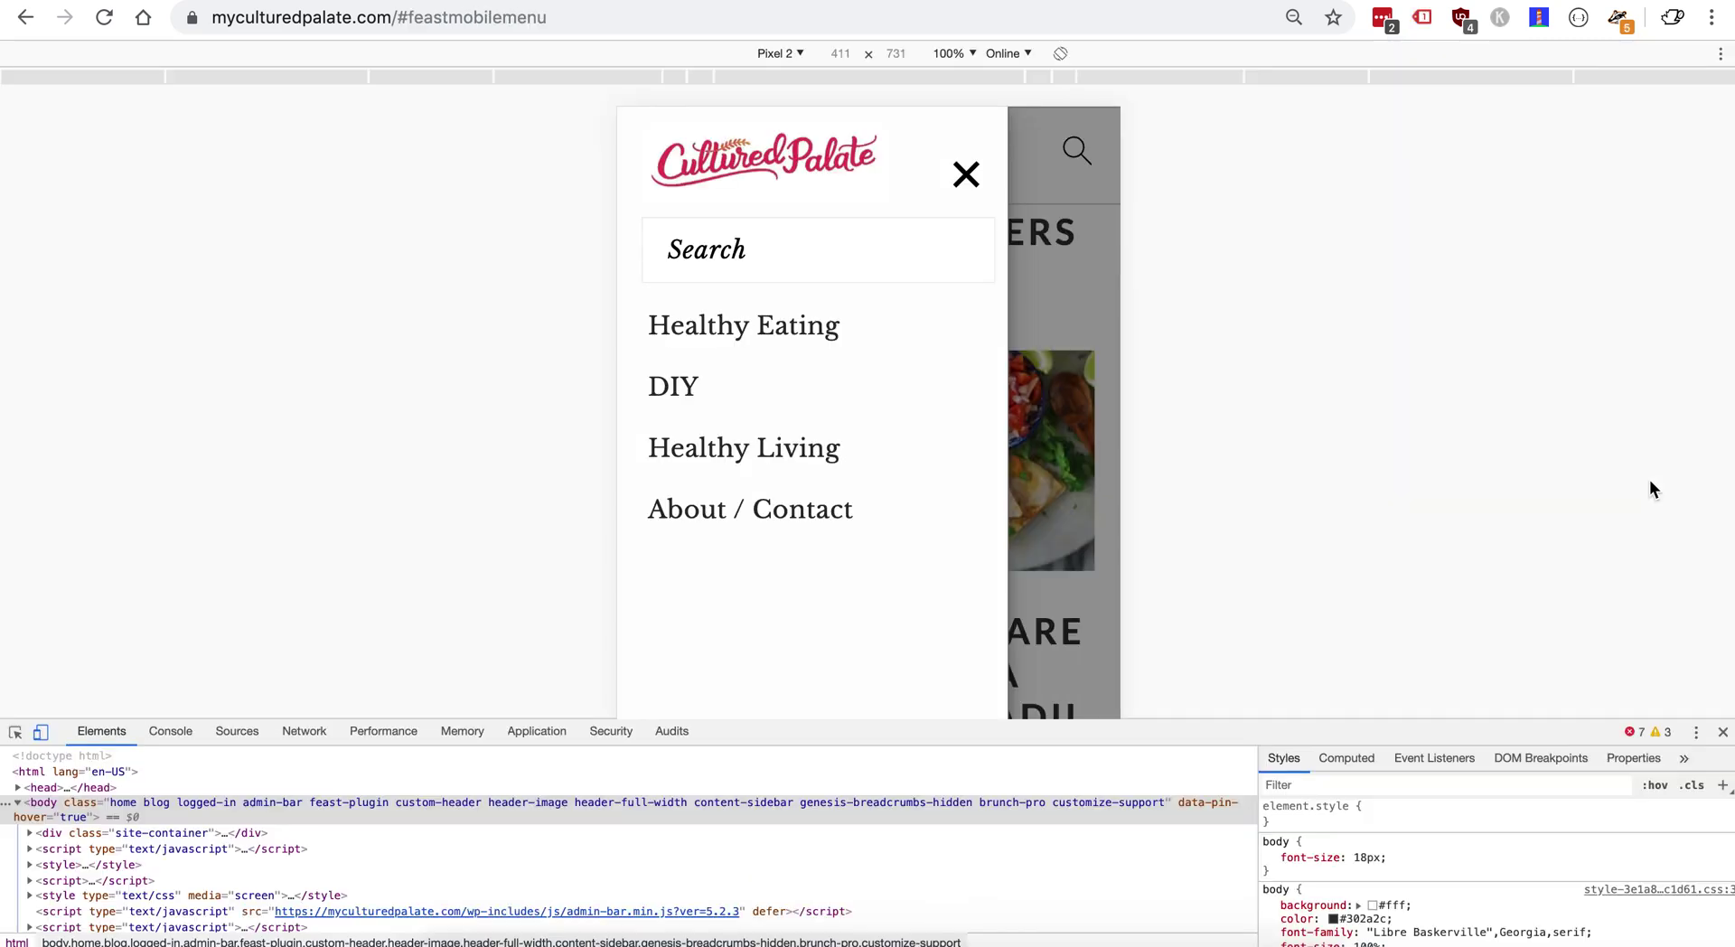
key("super+r")
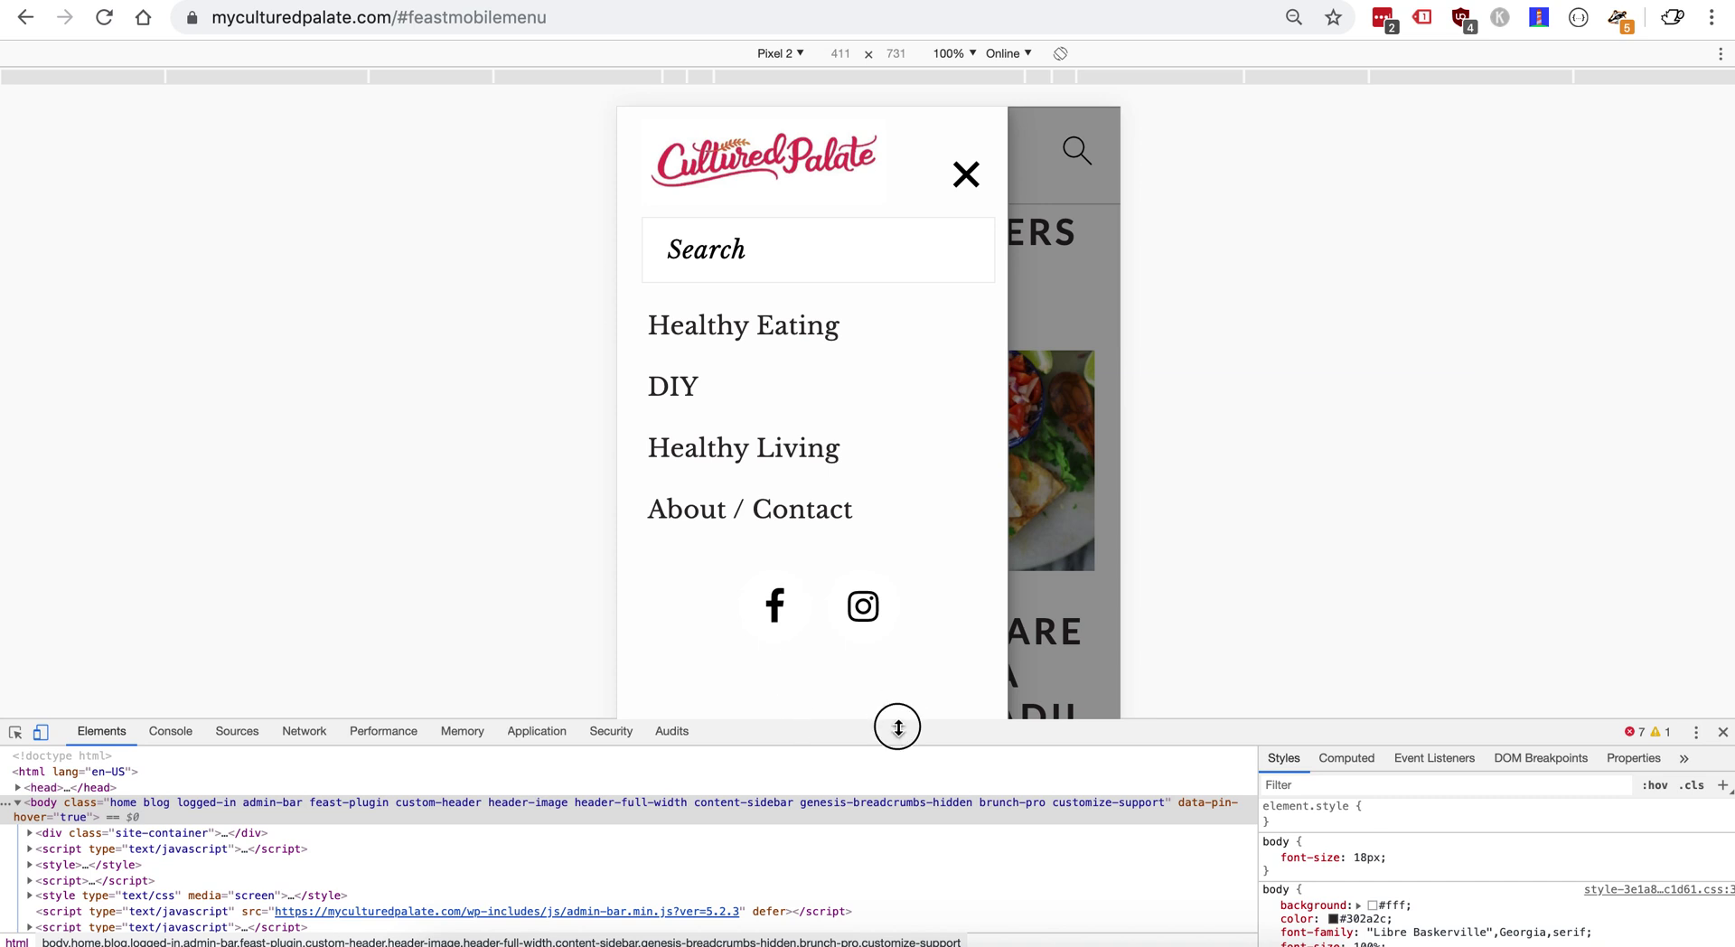
left_click_drag(895, 729, 890, 865)
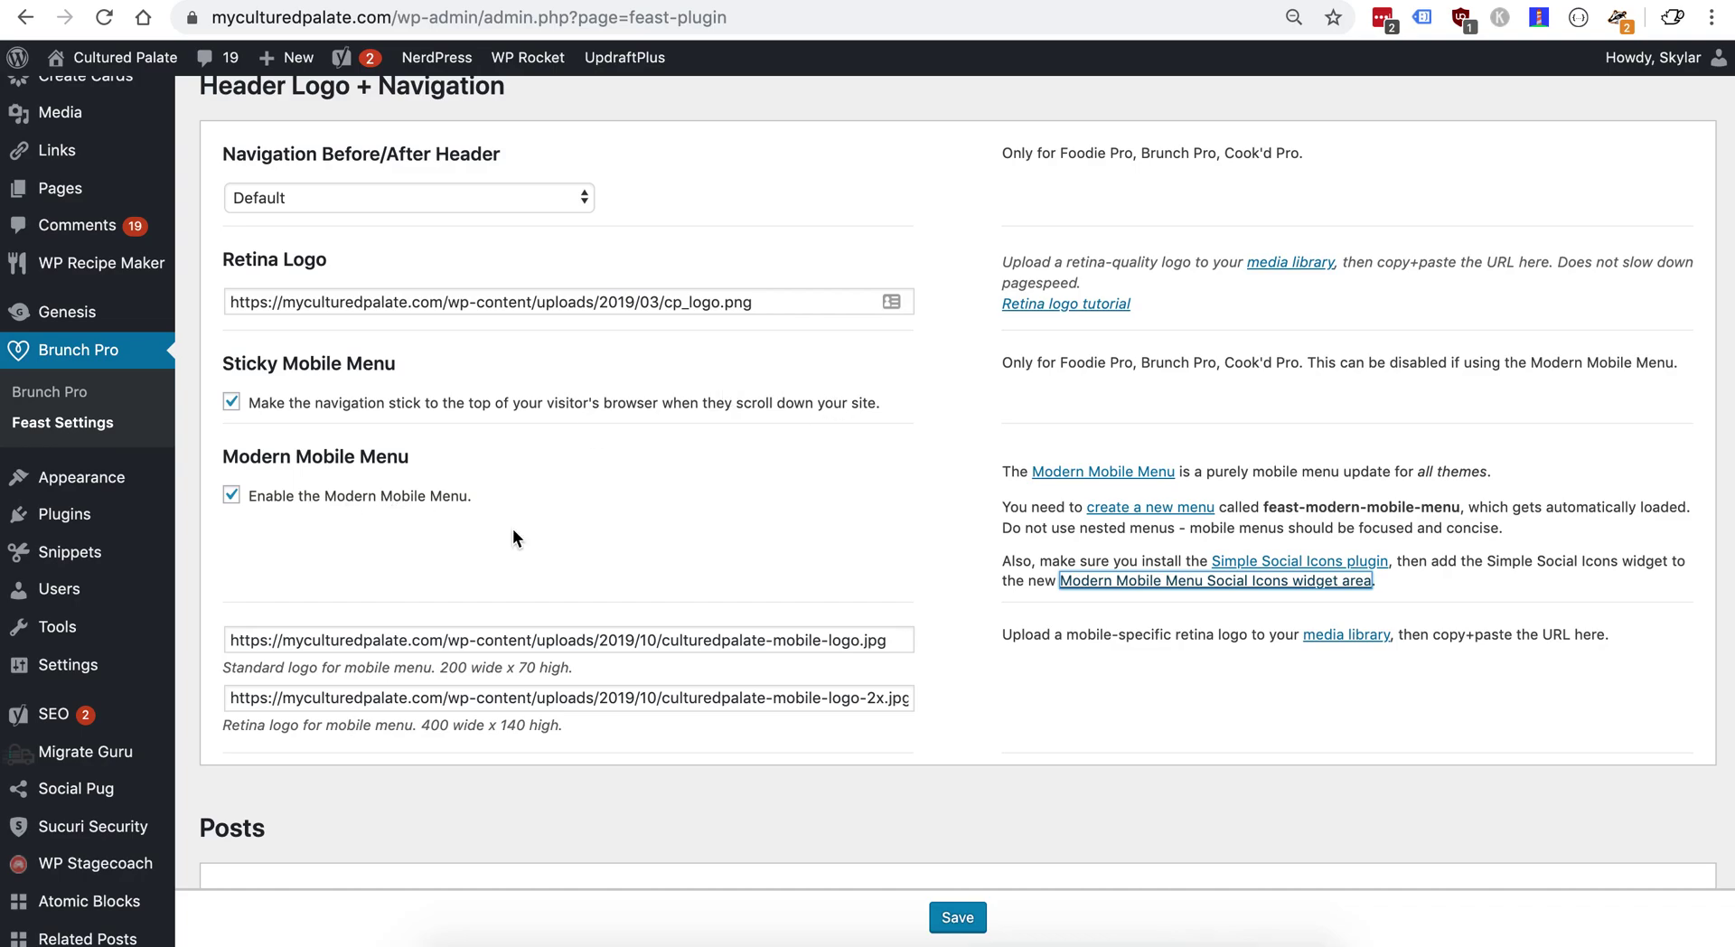
Step: Review the standard and retina mobile logo dimensions and the required menu name in the Feast Plugin Settings
left_click(719, 649)
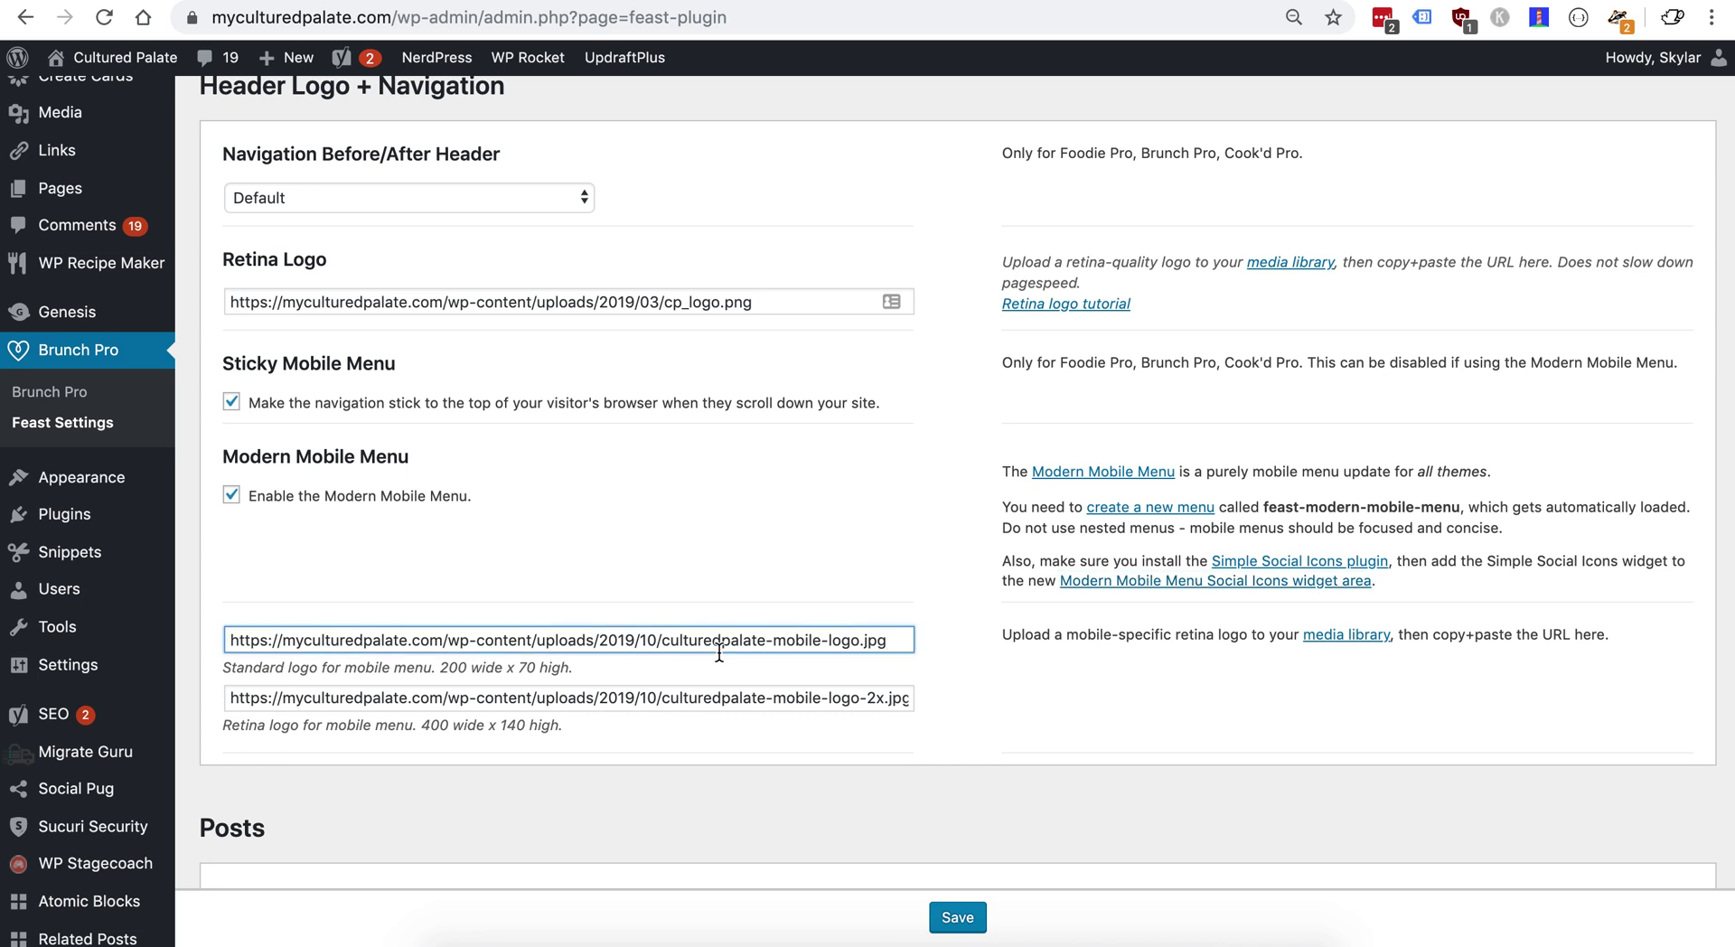
left_click(459, 671)
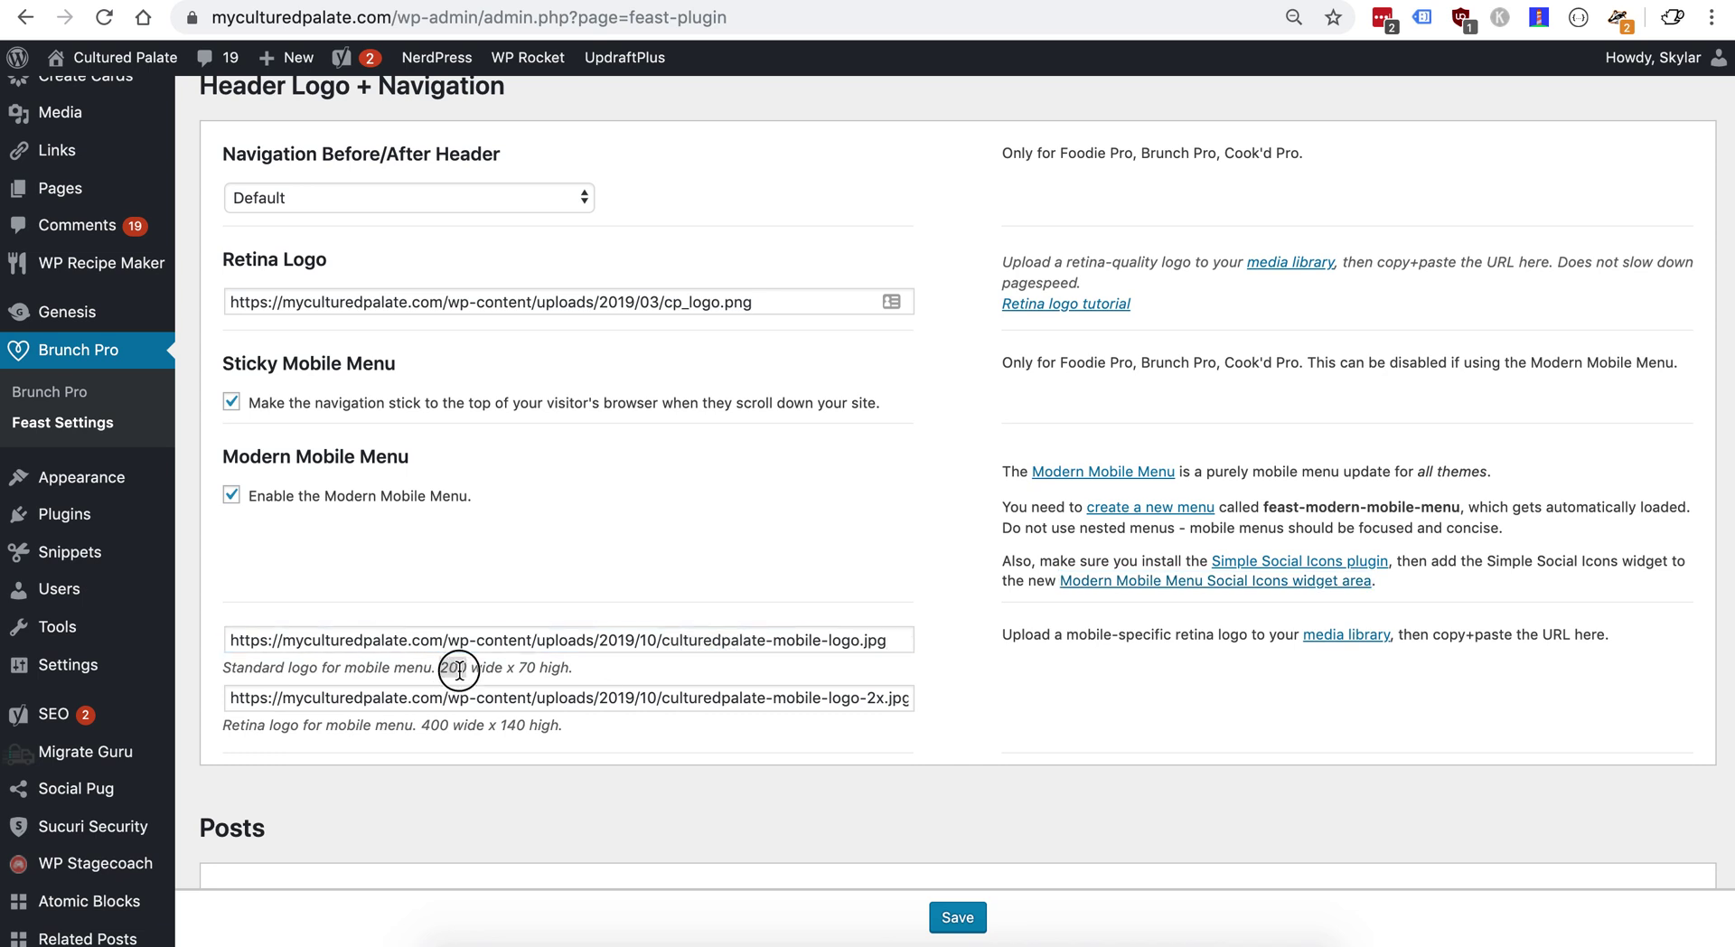
left_click_drag(459, 670, 553, 669)
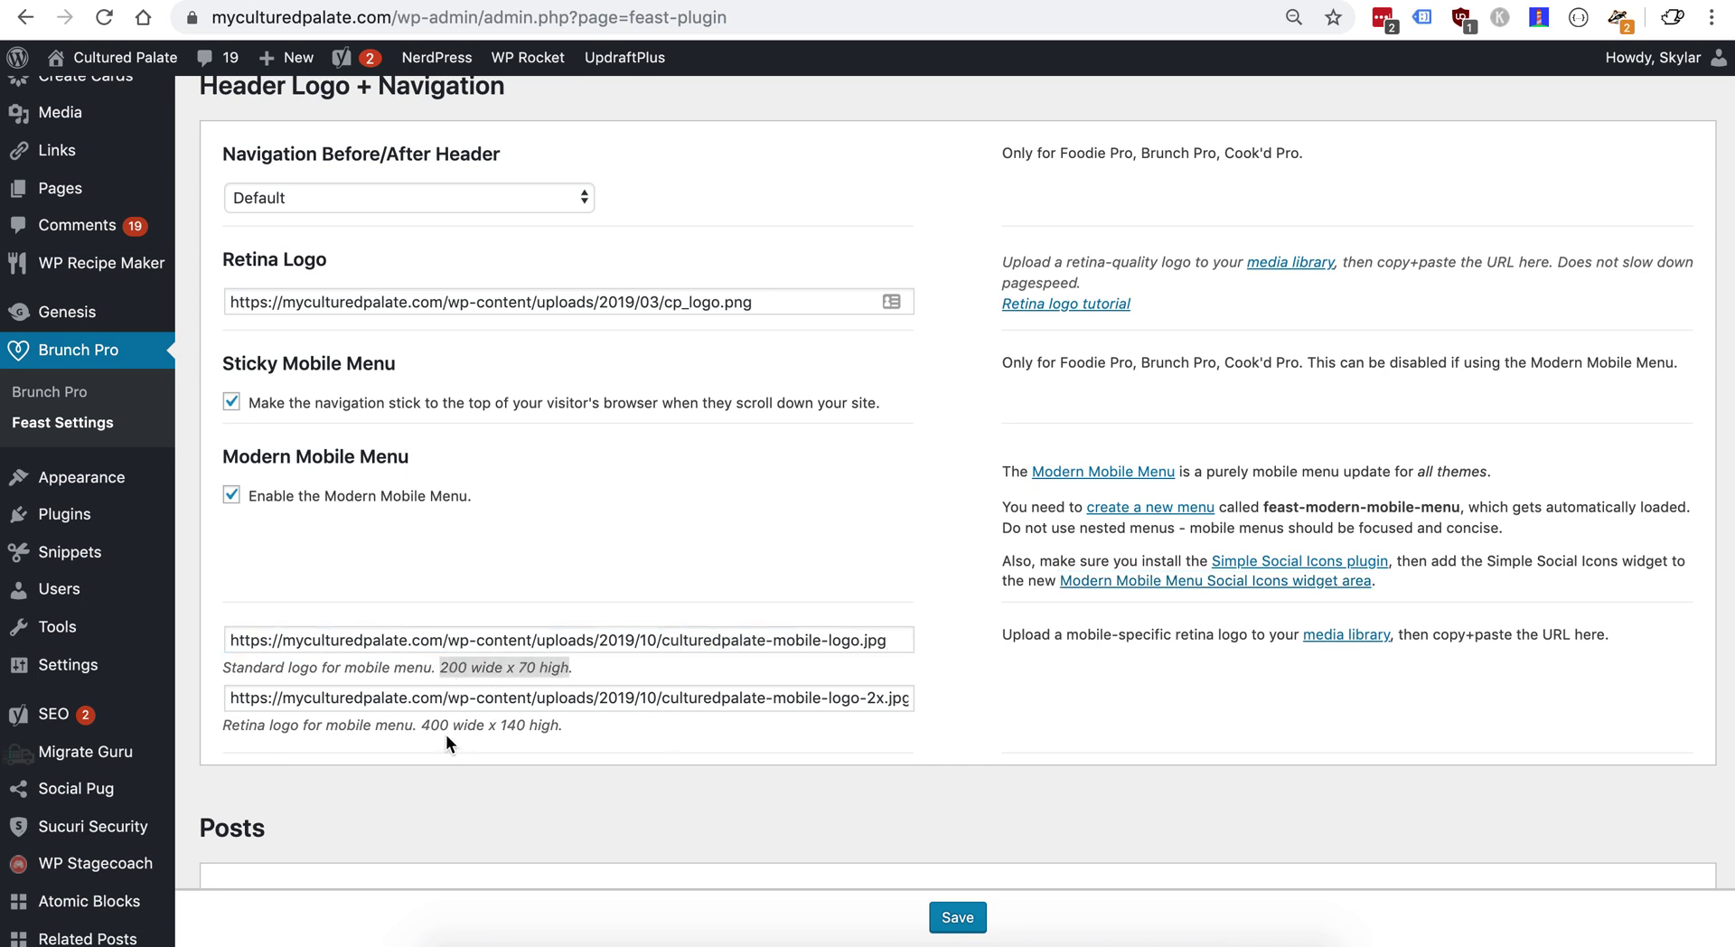
left_click_drag(421, 725, 527, 725)
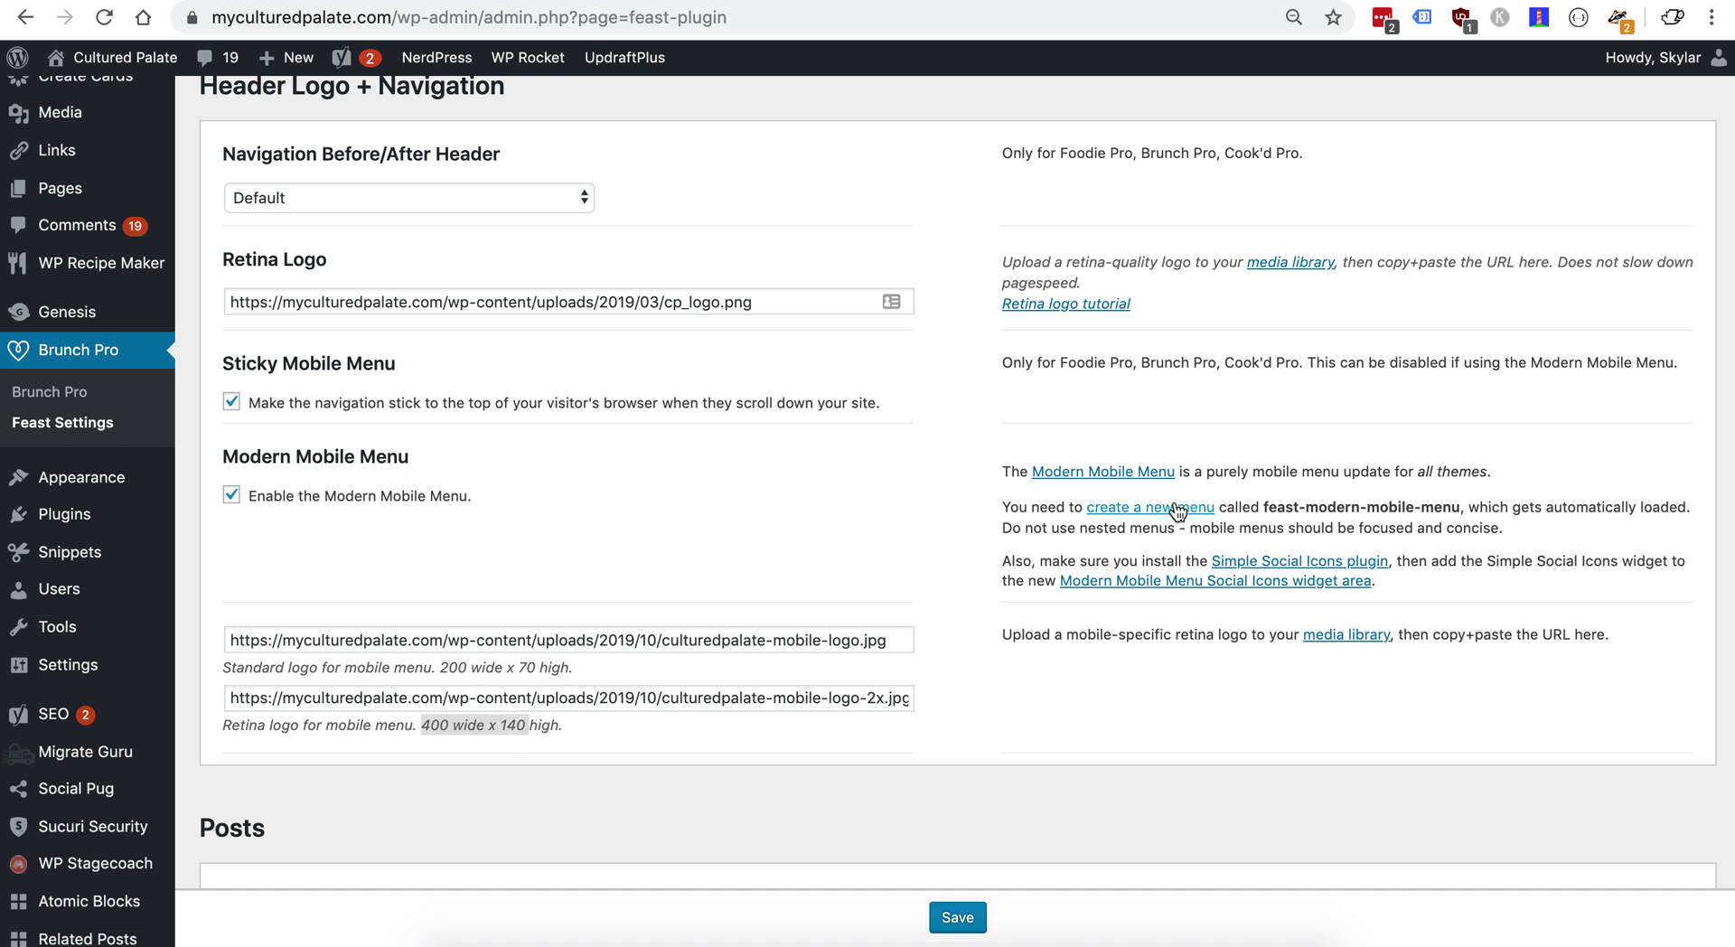
left_click_drag(1266, 506, 1446, 502)
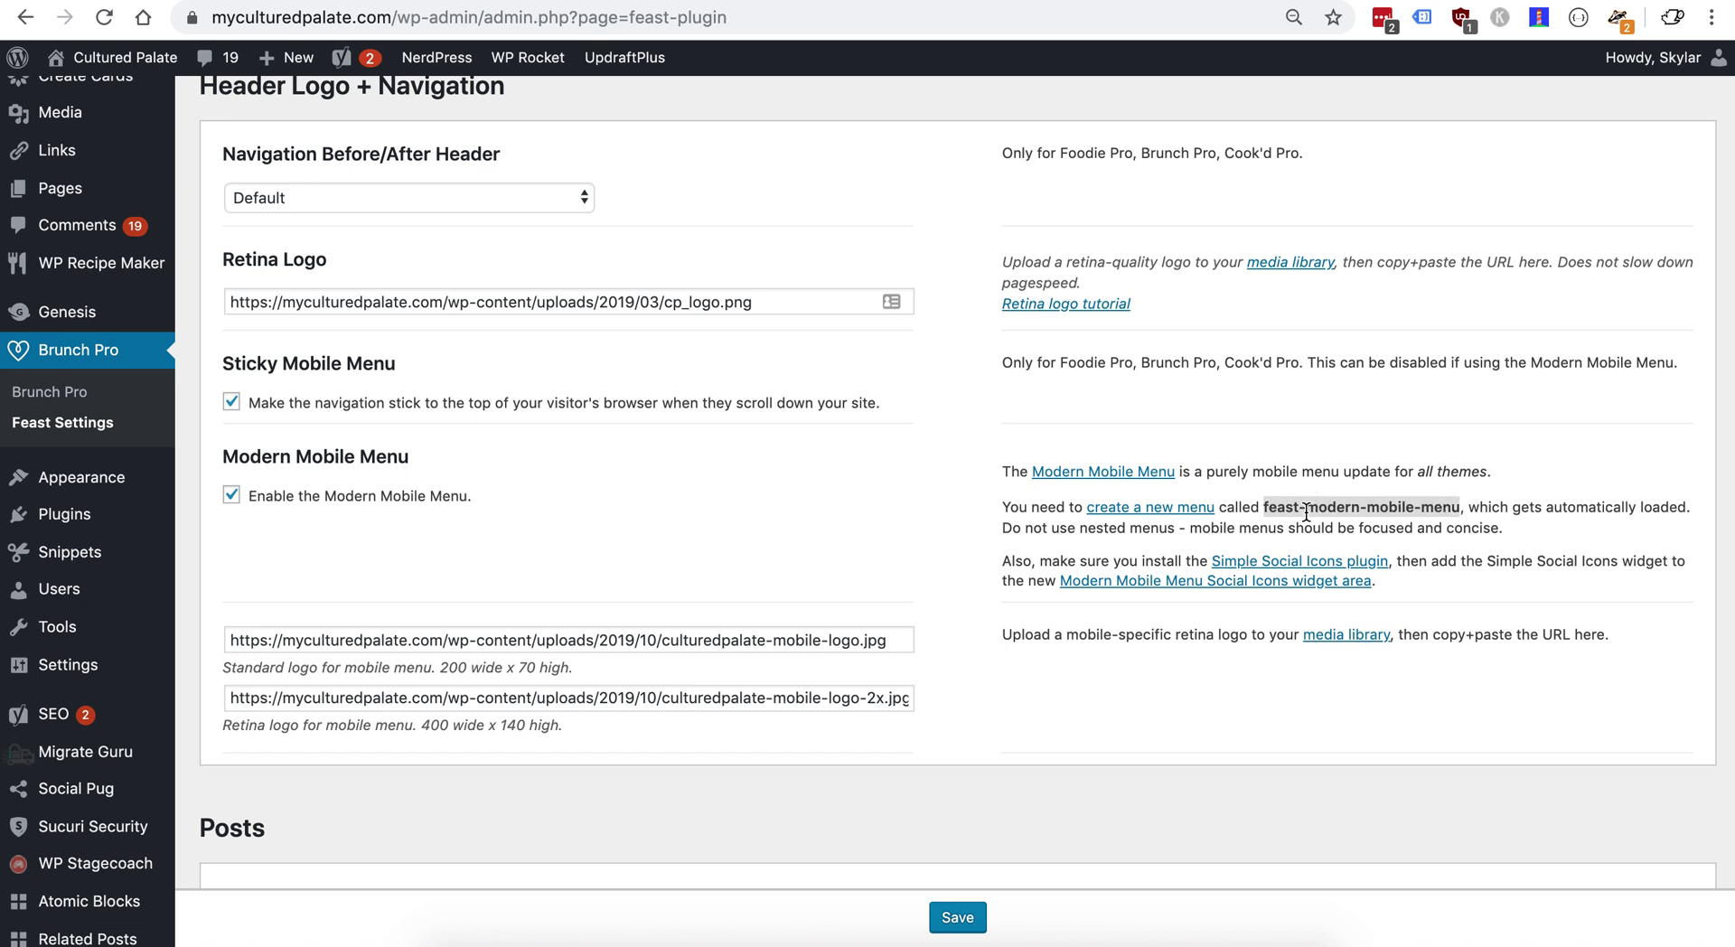